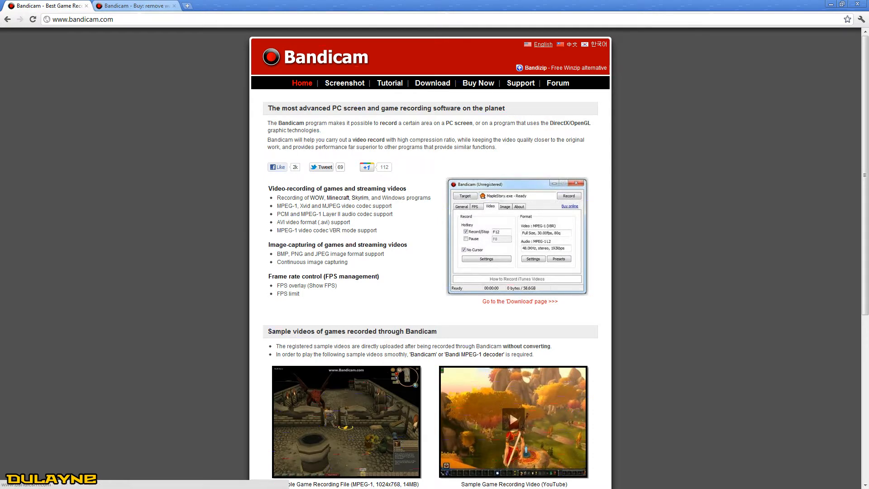
Review the 1-PC and 2-PC license prices and the discount on the Bandicam purchase page.
{"action": "left_click", "coordinate": [137, 6]}
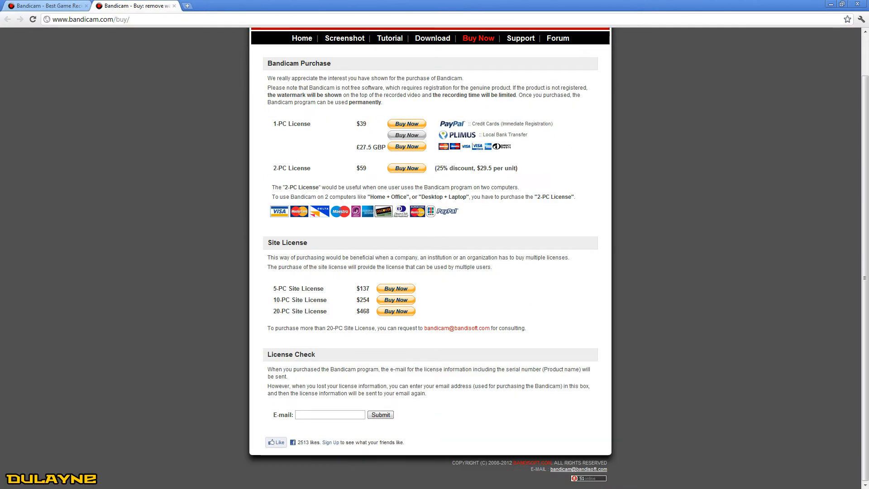
{"action": "triple_click", "coordinate": [363, 124]}
{"action": "triple_click", "coordinate": [363, 123]}
{"action": "double_click", "coordinate": [363, 123]}
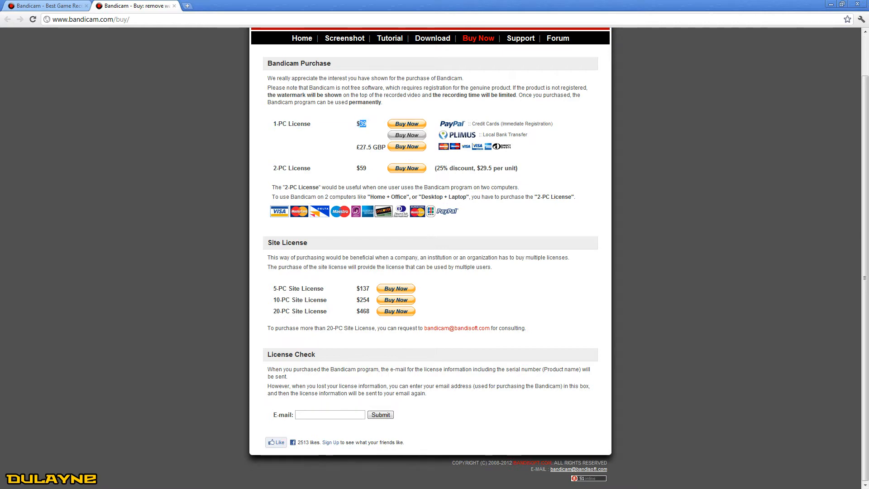
{"action": "left_click", "coordinate": [363, 124]}
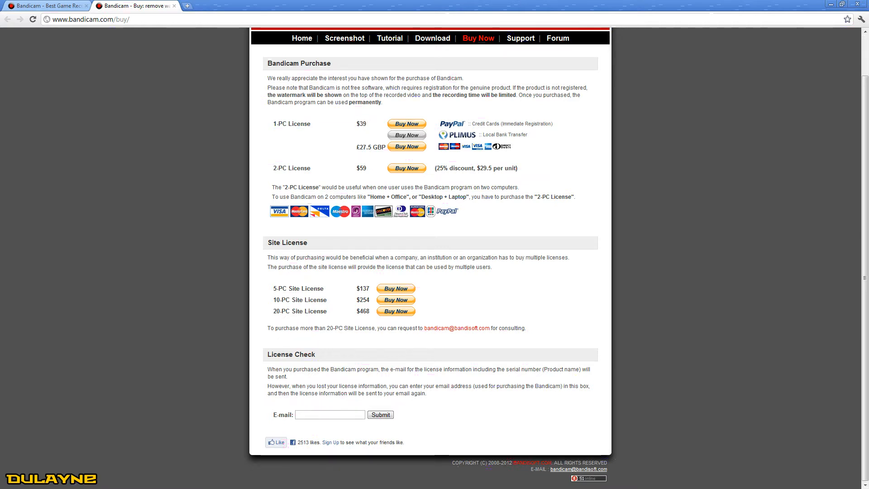
{"action": "left_click_drag", "start_coordinate": [356, 168], "coordinate": [367, 168]}
{"action": "left_click_drag", "start_coordinate": [435, 168], "coordinate": [517, 169]}
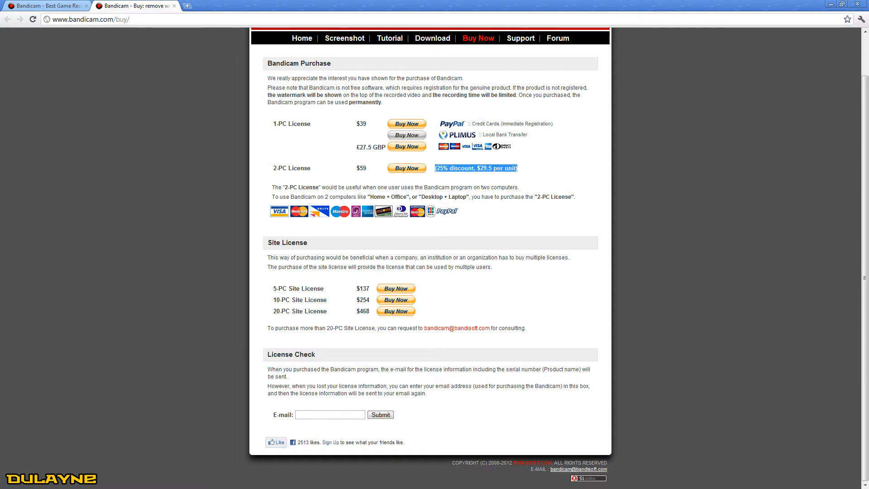
{"action": "left_click", "coordinate": [518, 169]}
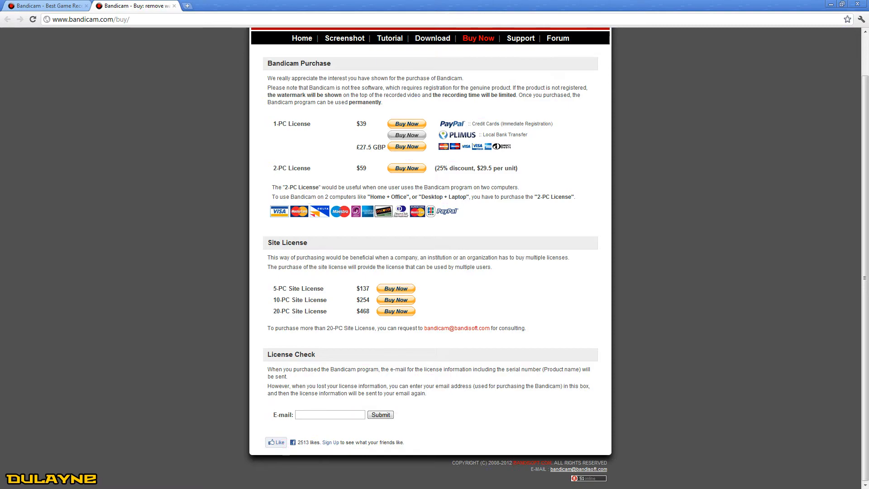
Minimize the browser, switch to the Bandicam window and look at the available recording target modes.
{"action": "left_click", "coordinate": [831, 5]}
{"action": "left_click_drag", "start_coordinate": [868, 199], "coordinate": [453, 159]}
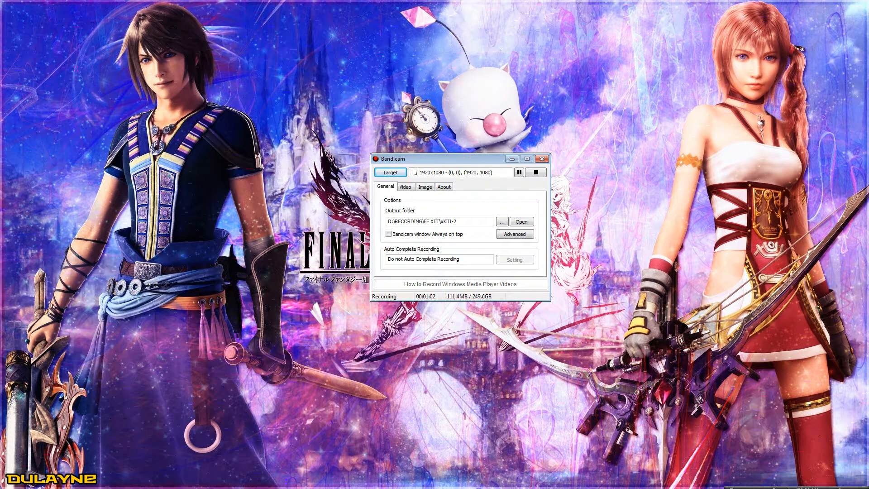
{"action": "left_click", "coordinate": [391, 172]}
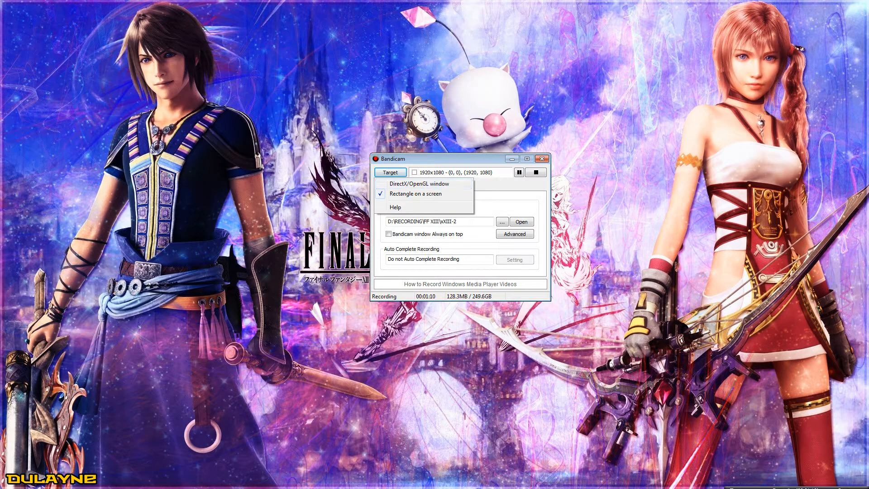
{"action": "key", "text": "Escape"}
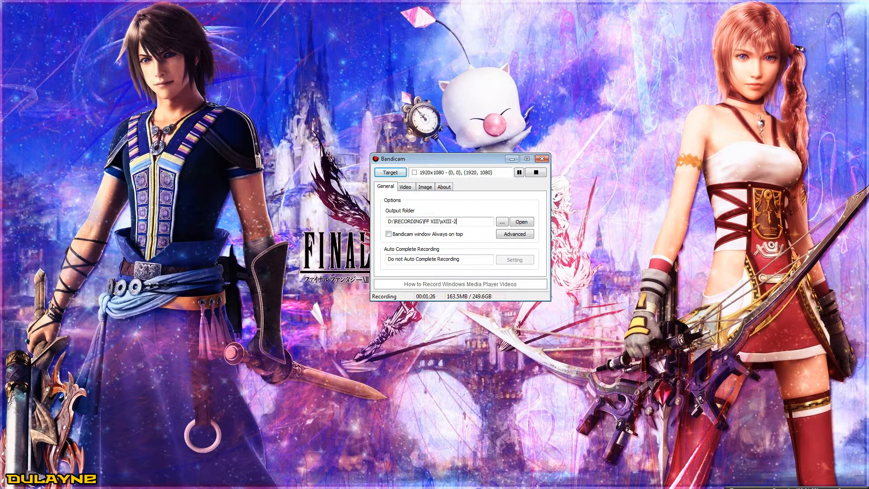
Check the output folder path and the Auto Complete Recording setting in Bandicam's general options.
{"action": "left_click_drag", "start_coordinate": [462, 221], "coordinate": [388, 221]}
{"action": "left_click", "coordinate": [466, 222]}
{"action": "left_click", "coordinate": [466, 260]}
Review the General, Hooking and Language sections of the advanced options and leave without saving.
{"action": "left_click", "coordinate": [515, 233]}
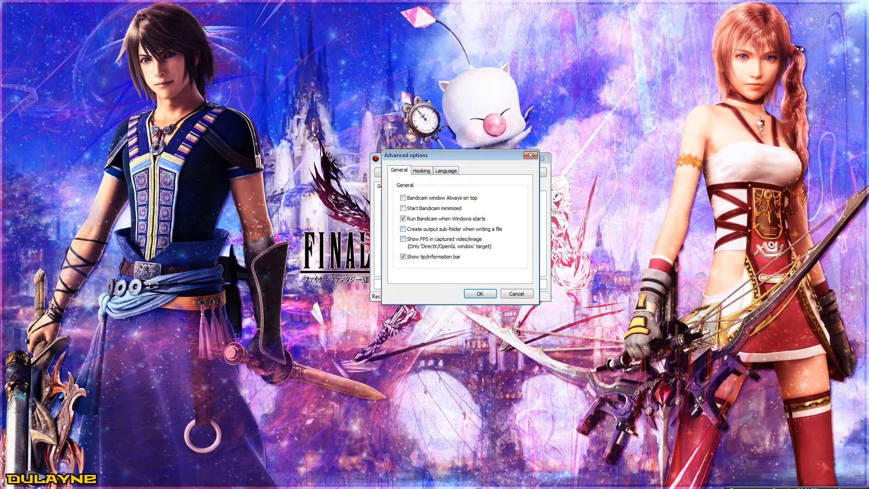
{"action": "left_click", "coordinate": [421, 171]}
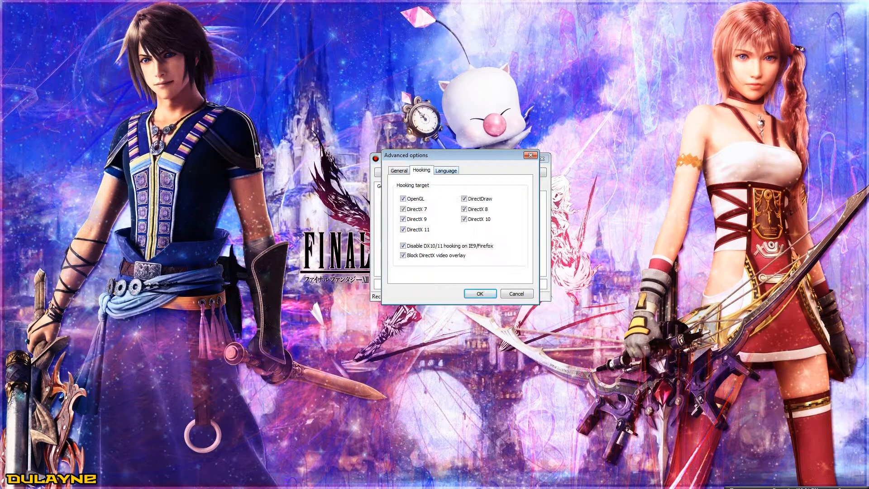
{"action": "left_click", "coordinate": [447, 171]}
{"action": "left_click", "coordinate": [422, 171]}
{"action": "left_click", "coordinate": [399, 171]}
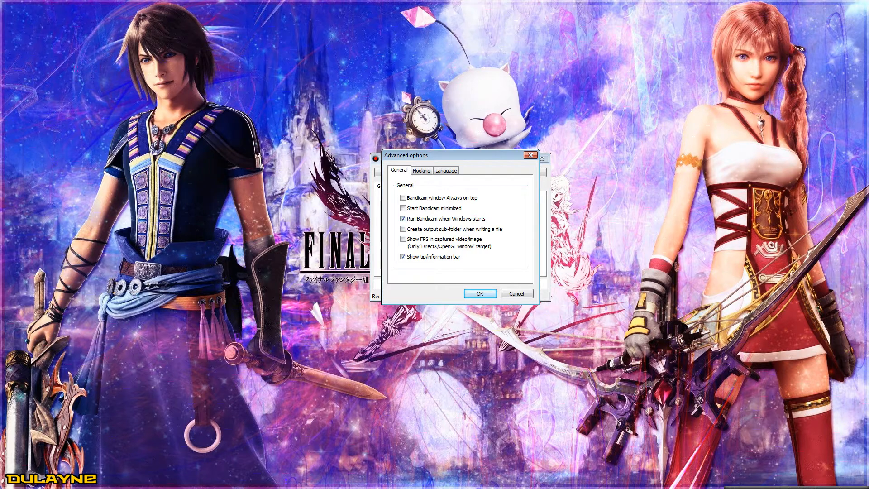
{"action": "left_click", "coordinate": [516, 294]}
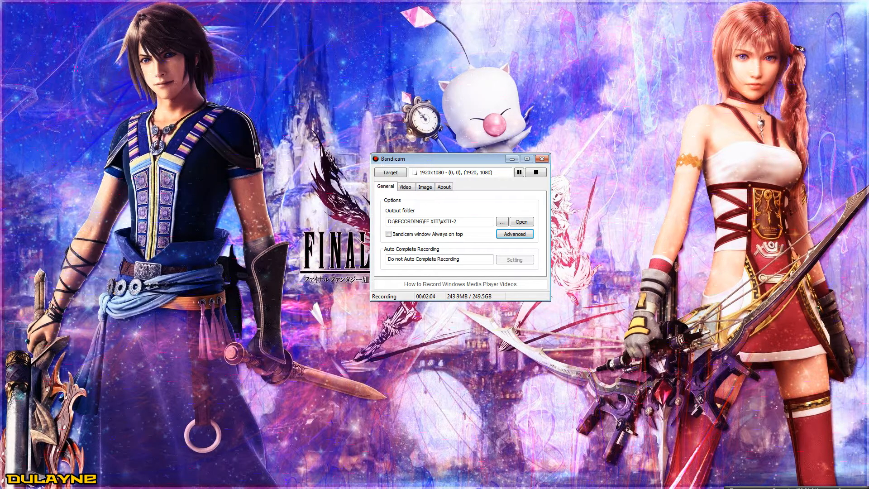
Turn off the No Cursor option in the video recording settings.
{"action": "left_click", "coordinate": [405, 187]}
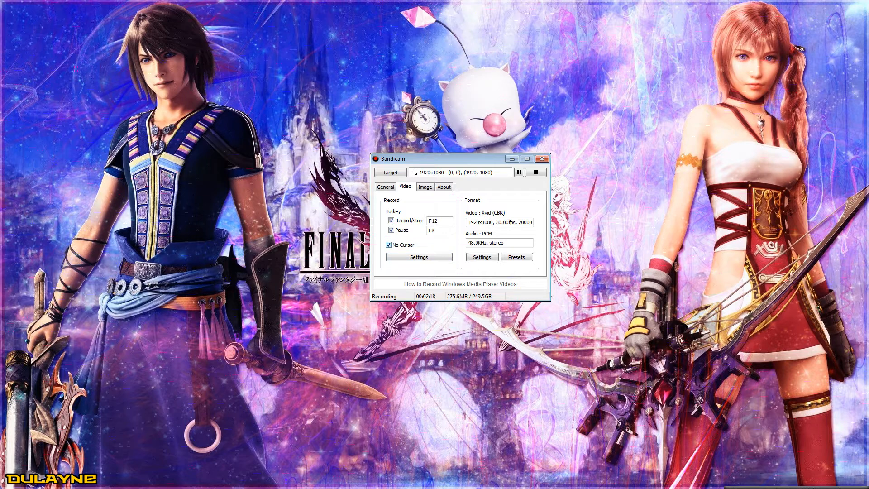
{"action": "left_click", "coordinate": [389, 244]}
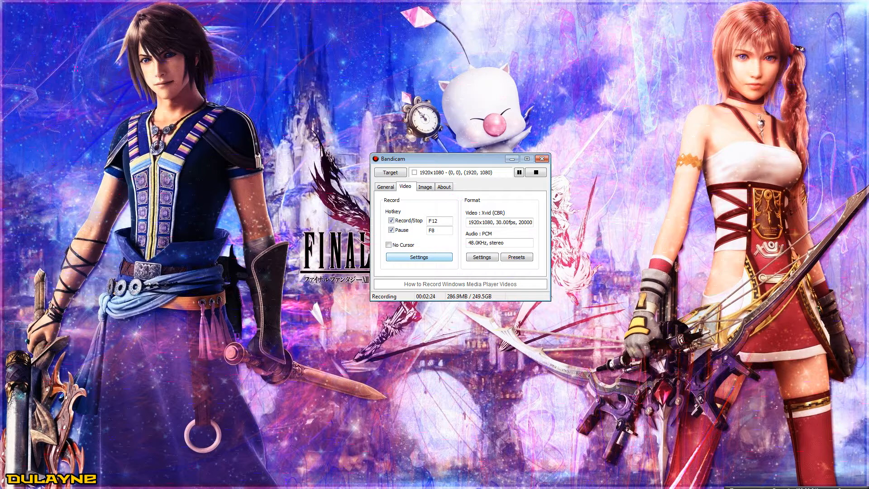
Open the record settings and review the choices for the primary and secondary sound devices.
{"action": "left_click", "coordinate": [419, 257]}
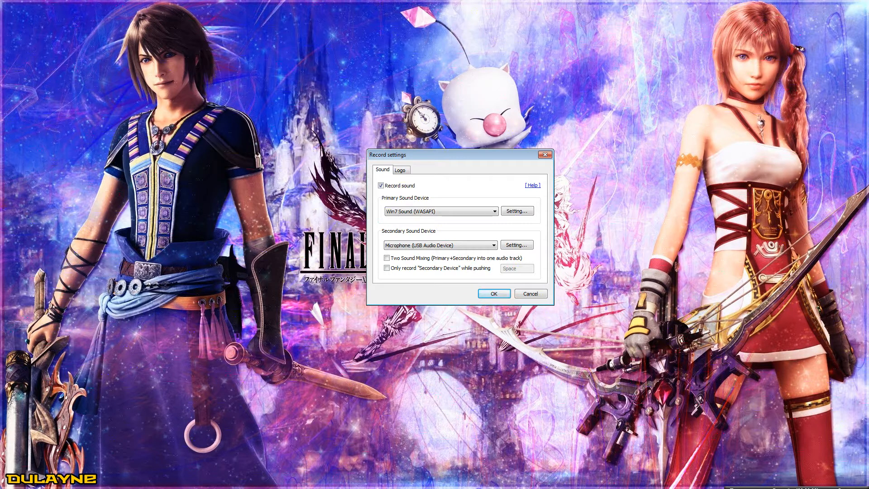
{"action": "left_click", "coordinate": [442, 211]}
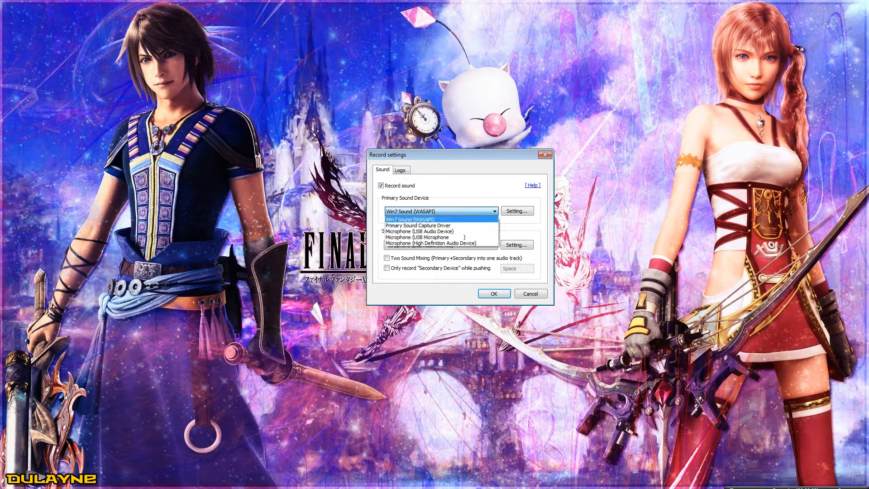
{"action": "left_click", "coordinate": [442, 212]}
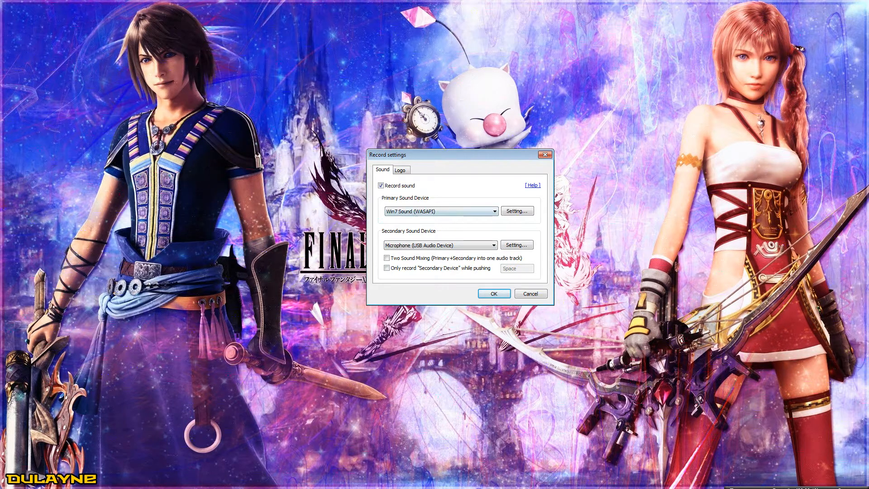
{"action": "left_click", "coordinate": [471, 211]}
{"action": "left_click", "coordinate": [471, 211]}
{"action": "left_click", "coordinate": [470, 245]}
{"action": "left_click", "coordinate": [471, 246]}
Show the video logo settings, inspect the D_WATERMARK image up close in Windows Photo Viewer, and minimize the viewer.
{"action": "left_click", "coordinate": [400, 170]}
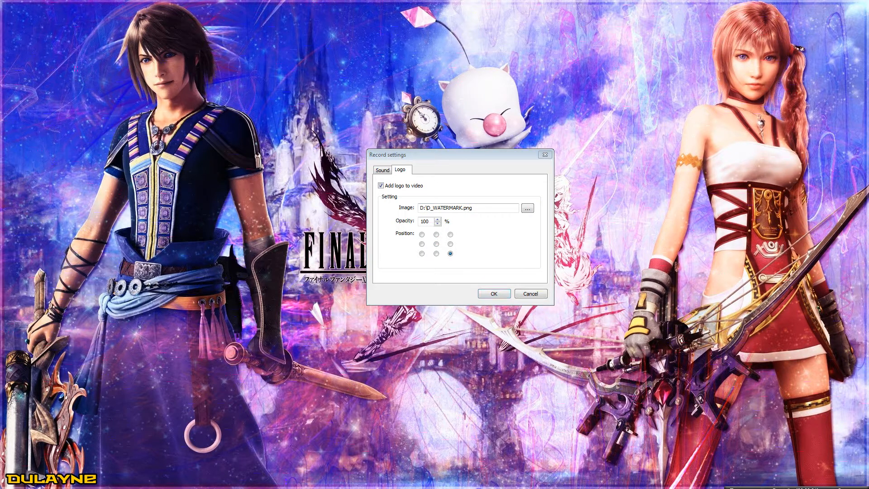
{"action": "key", "text": "alt+Tab"}
{"action": "mouse_move", "coordinate": [167, 15]}
{"action": "left_mouse_down"}
{"action": "mouse_move", "coordinate": [868, 20]}
{"action": "mouse_move", "coordinate": [480, 45]}
{"action": "mouse_move", "coordinate": [214, 36]}
{"action": "mouse_move", "coordinate": [168, 20]}
{"action": "left_mouse_up"}
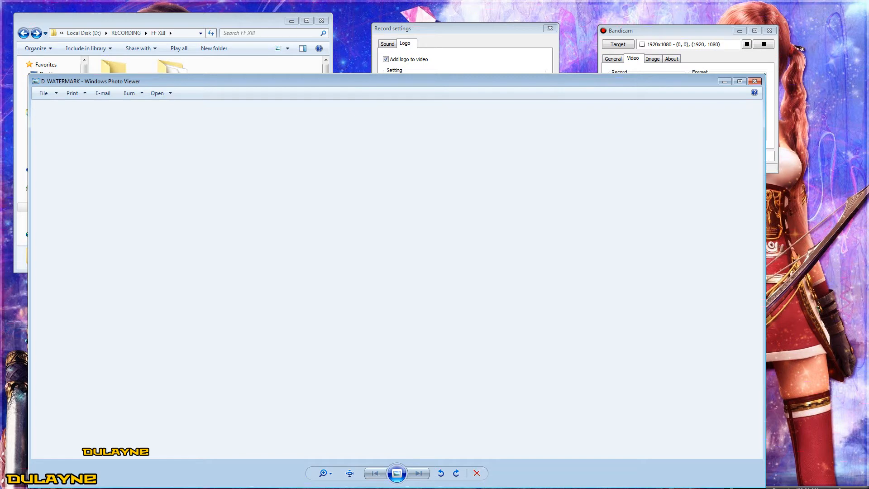
{"action": "key", "text": "alt+Tab"}
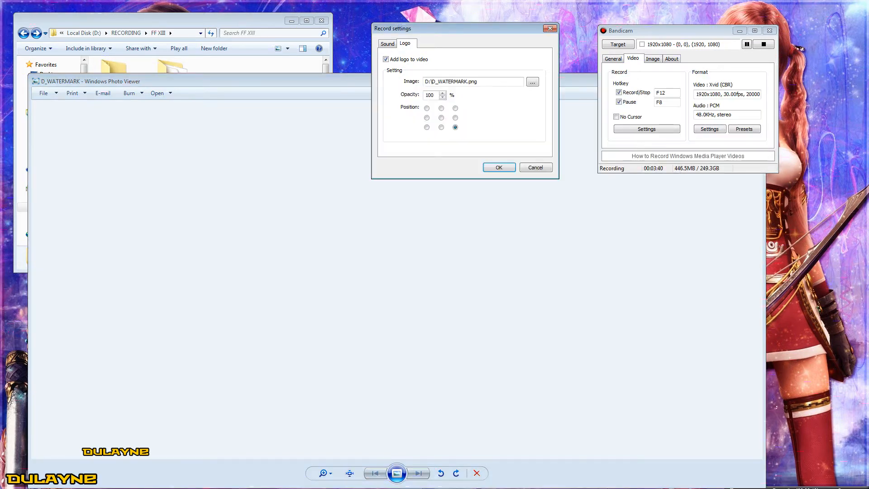
{"action": "key", "text": "alt+Tab"}
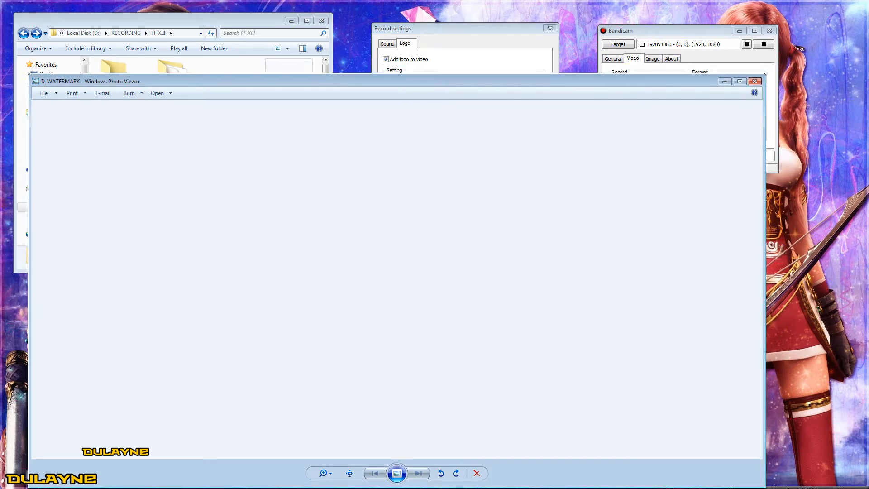
{"action": "left_click_drag", "start_coordinate": [397, 81], "coordinate": [407, 59]}
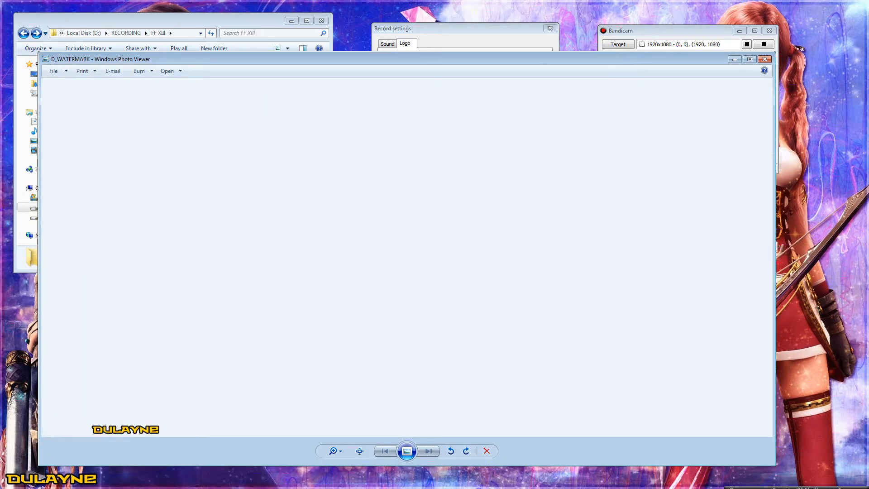
{"action": "scroll", "coordinate": [126, 429], "scroll_direction": "up", "scroll_amount": 2}
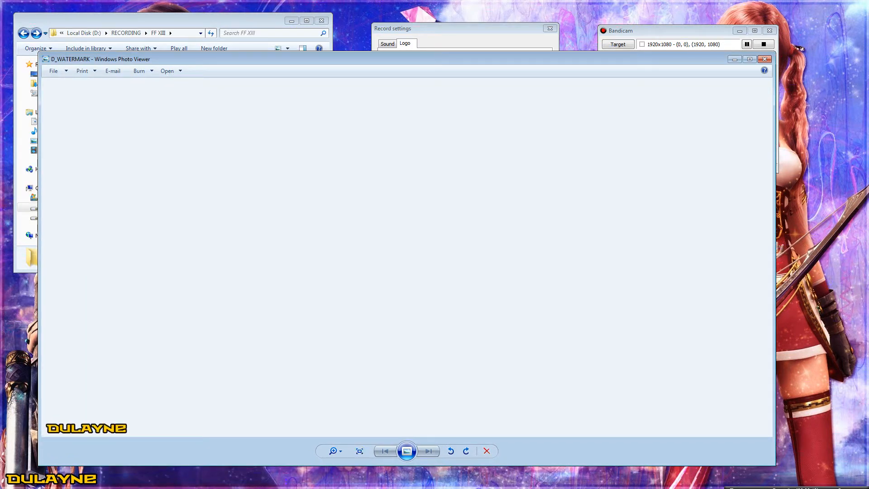
{"action": "scroll", "coordinate": [94, 424], "scroll_direction": "up", "scroll_amount": 2}
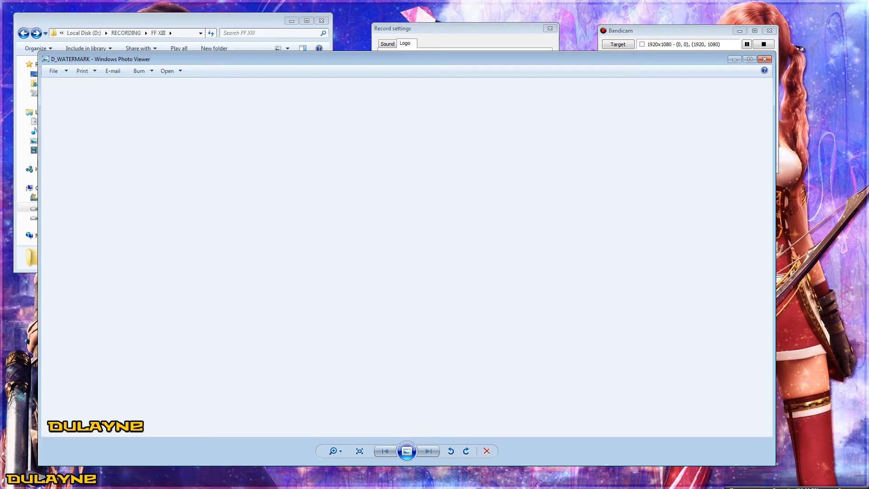
{"action": "scroll", "coordinate": [96, 426], "scroll_direction": "up", "scroll_amount": 2}
{"action": "scroll", "coordinate": [96, 425], "scroll_direction": "down", "scroll_amount": 5}
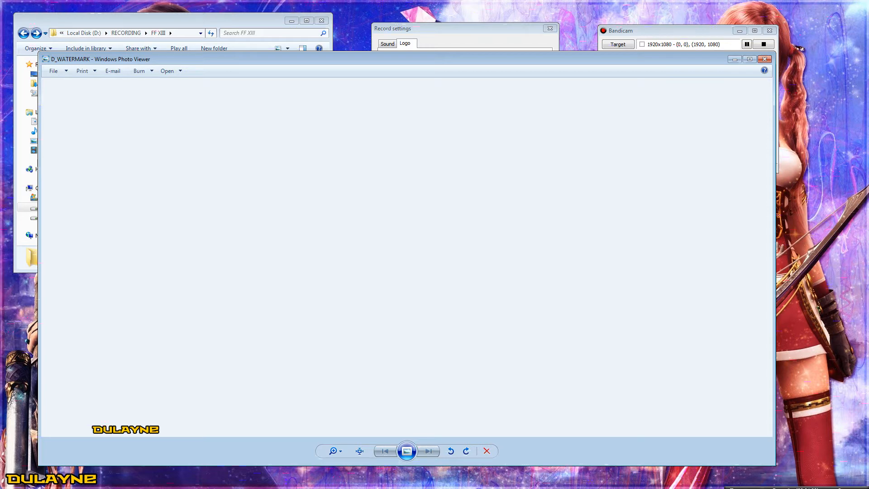
{"action": "left_click", "coordinate": [735, 59]}
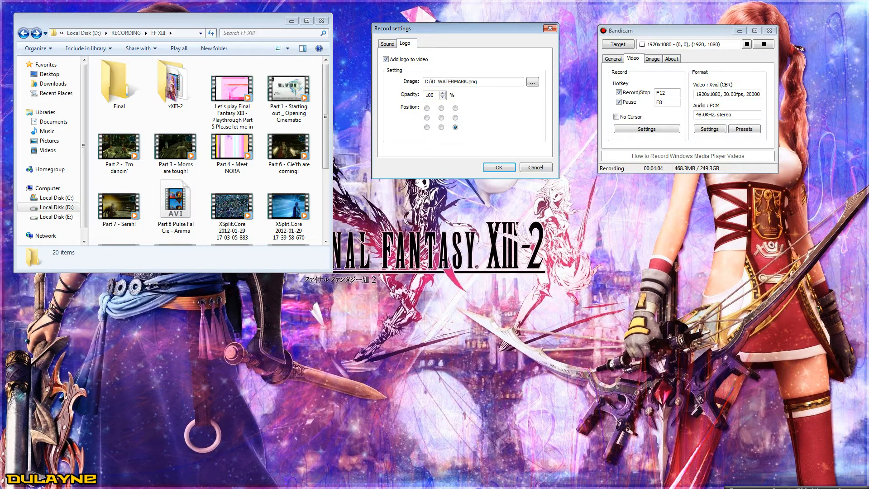
Set the logo position to the bottom-left corner of the video and accept the record settings.
{"action": "left_click_drag", "start_coordinate": [407, 28], "coordinate": [422, 48]}
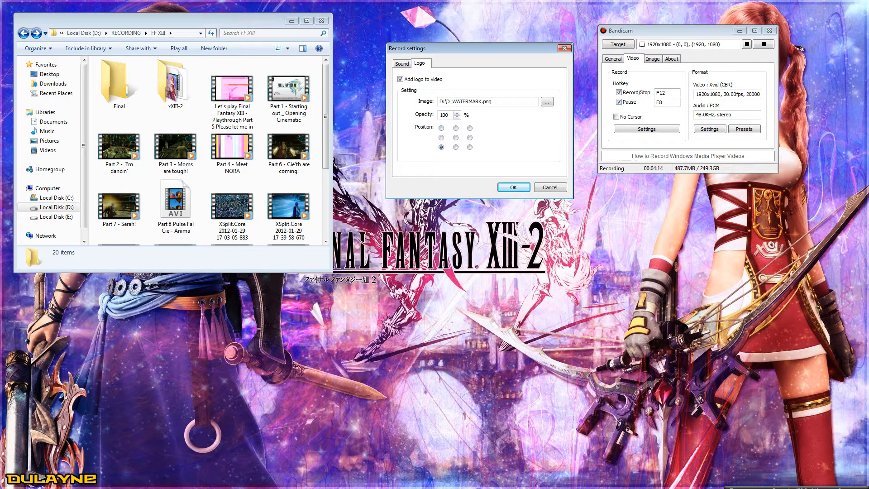
{"action": "left_click", "coordinate": [441, 128]}
{"action": "left_click", "coordinate": [469, 147]}
{"action": "left_click", "coordinate": [441, 147]}
{"action": "left_click", "coordinate": [513, 187]}
Open the video format settings, place the dialog clear of the main window, and review the available video sizes.
{"action": "left_click_drag", "start_coordinate": [678, 31], "coordinate": [695, 124]}
{"action": "left_click", "coordinate": [578, 170]}
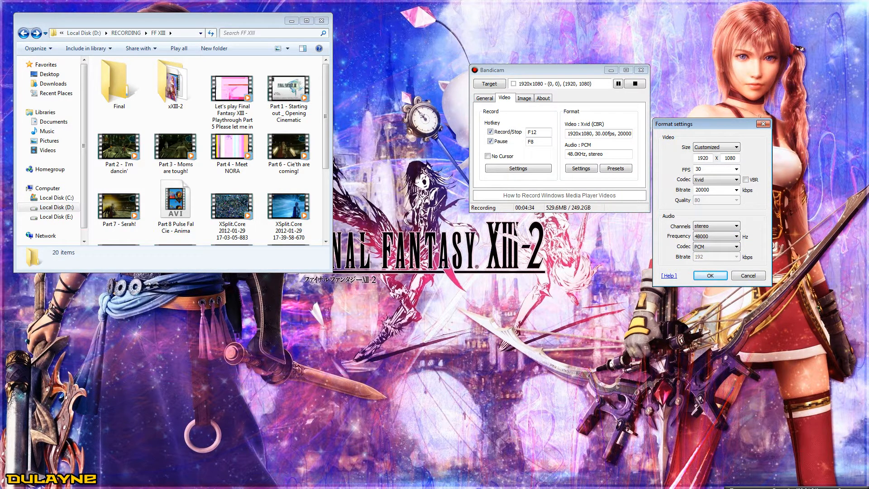
{"action": "left_click_drag", "start_coordinate": [695, 124], "coordinate": [471, 127]}
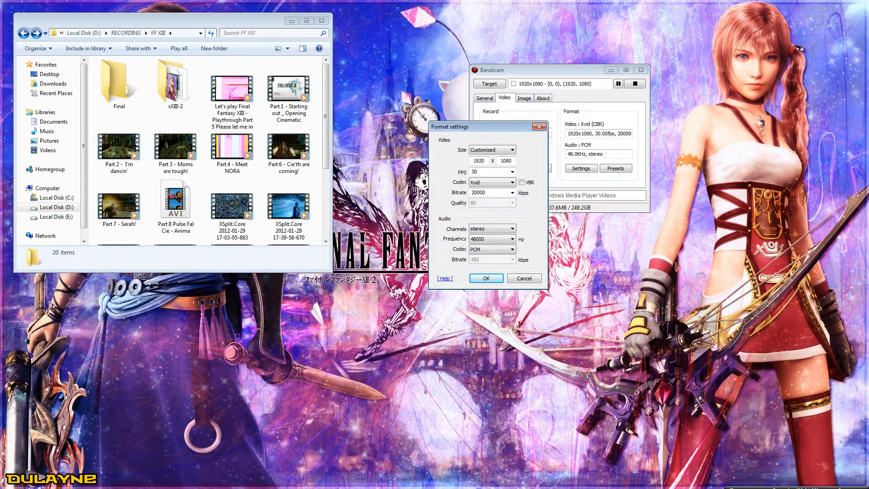
{"action": "left_click_drag", "start_coordinate": [471, 126], "coordinate": [430, 203]}
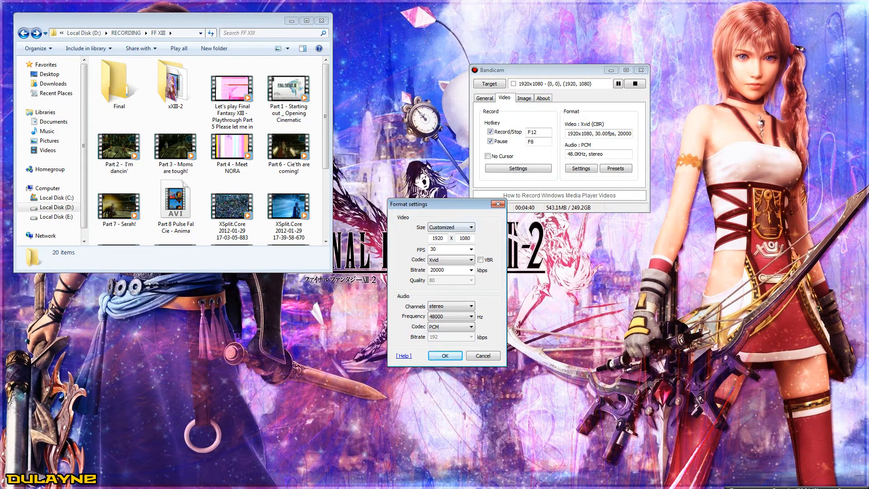
{"action": "left_click", "coordinate": [457, 227]}
{"action": "left_click", "coordinate": [457, 227]}
{"action": "left_click", "coordinate": [451, 227]}
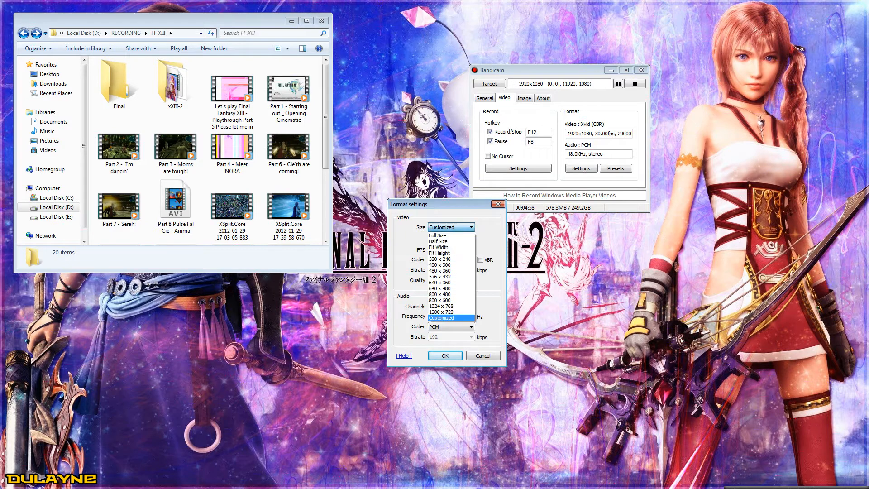
{"action": "left_click", "coordinate": [452, 227]}
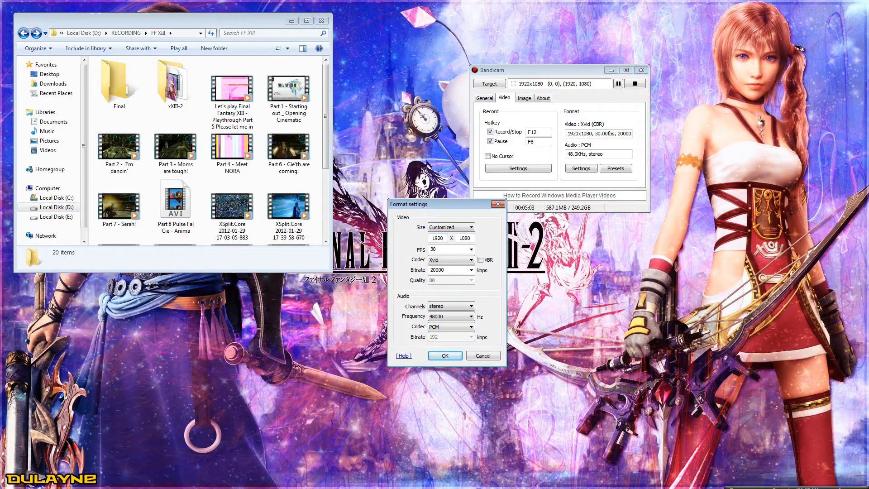
Minimize the FF XIII folder window and review the available frame rates and video codecs in the format settings.
{"action": "left_click", "coordinate": [292, 21]}
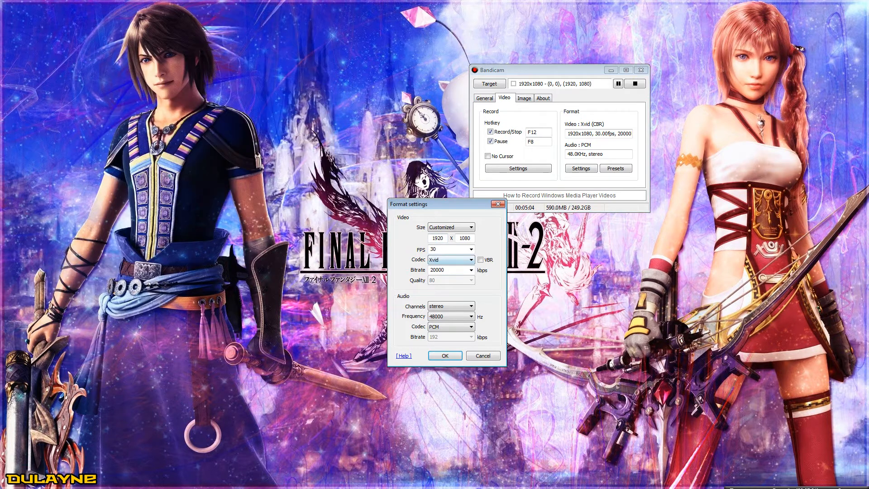
{"action": "left_click", "coordinate": [471, 249]}
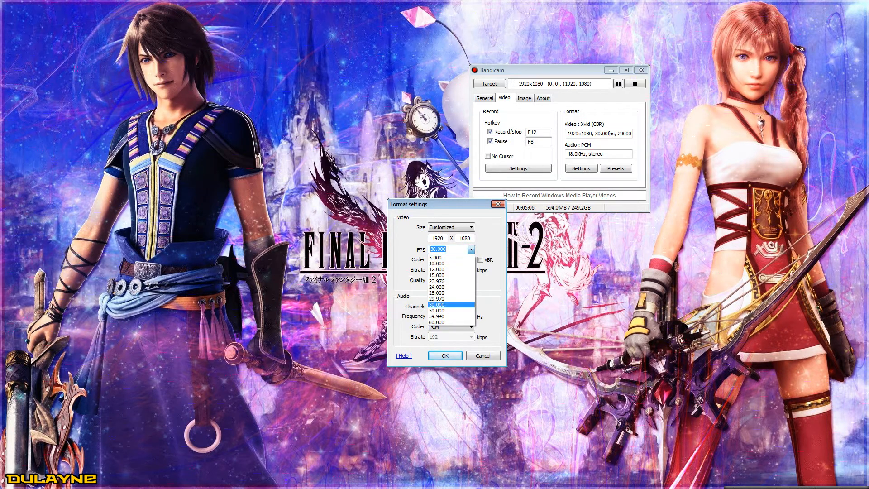
{"action": "left_click", "coordinate": [471, 250]}
{"action": "left_click", "coordinate": [471, 260]}
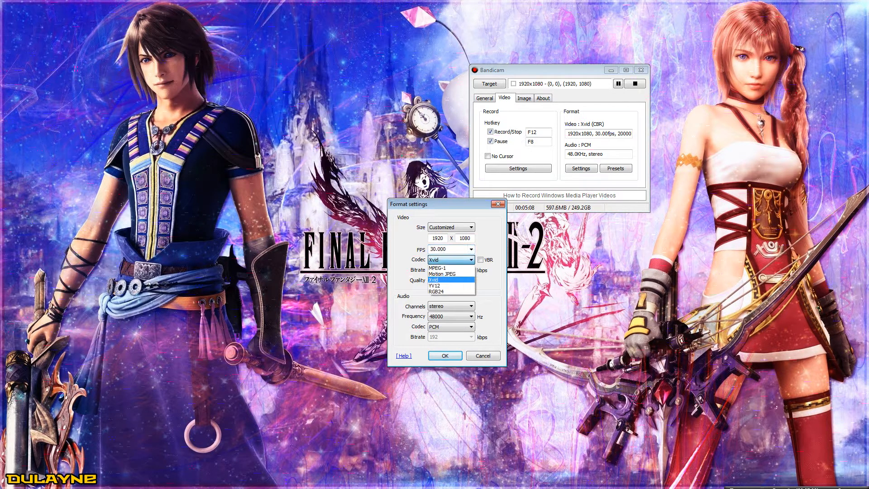
{"action": "left_click", "coordinate": [472, 260]}
Review the video bitrate choices in the format settings.
{"action": "left_click", "coordinate": [472, 270]}
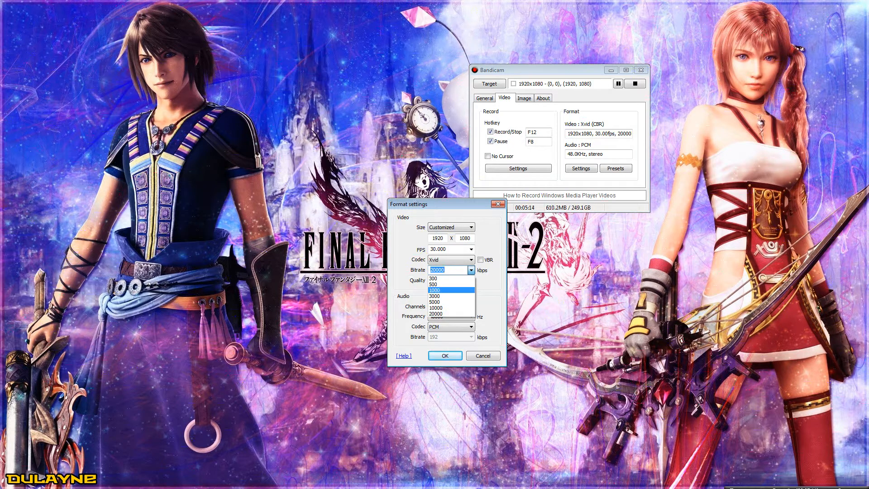
{"action": "left_click", "coordinate": [471, 270]}
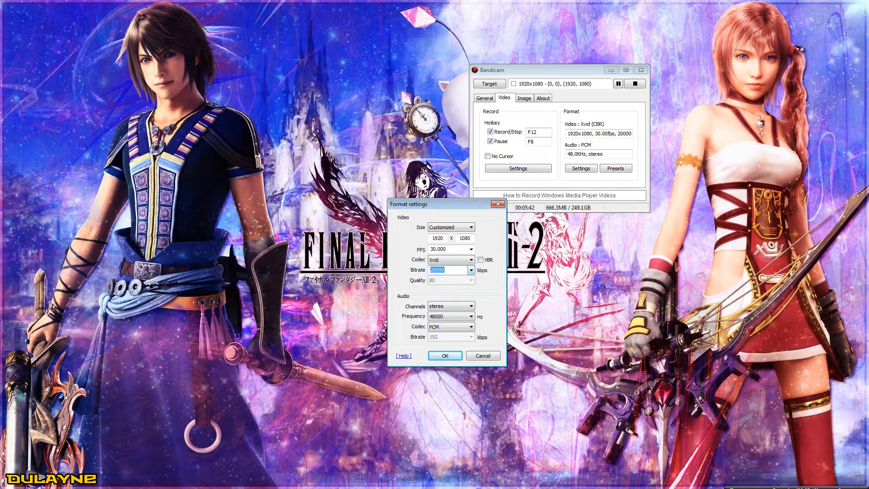
{"action": "left_click", "coordinate": [471, 270]}
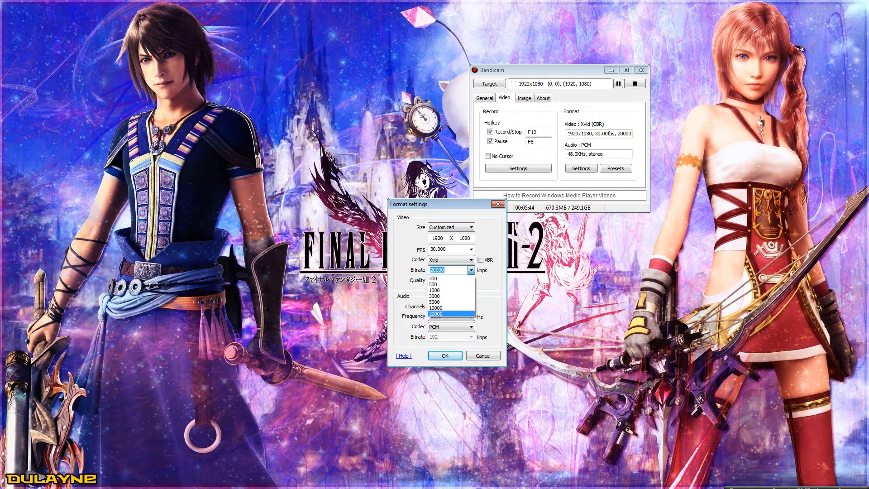
{"action": "left_click", "coordinate": [471, 270]}
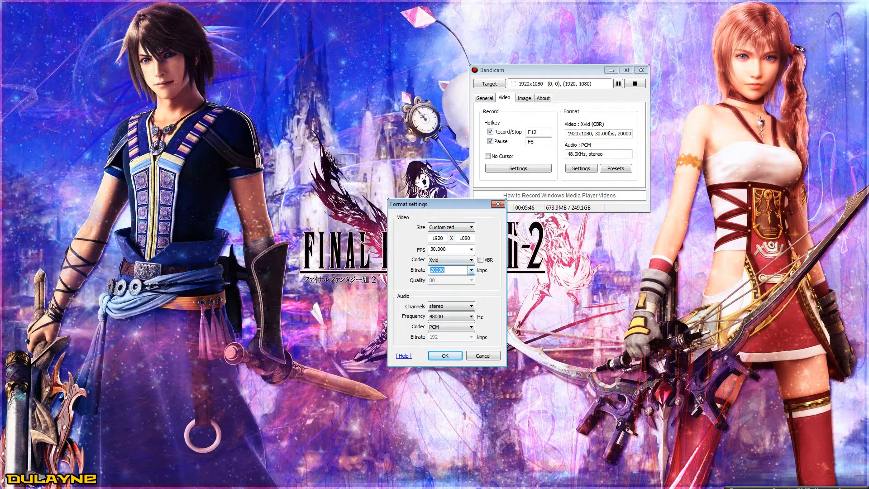
{"action": "left_click", "coordinate": [471, 271]}
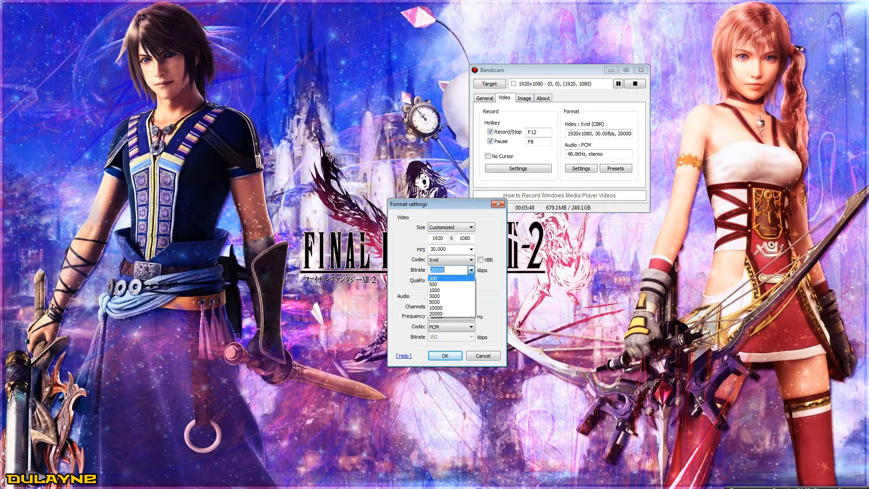
{"action": "left_click", "coordinate": [471, 270]}
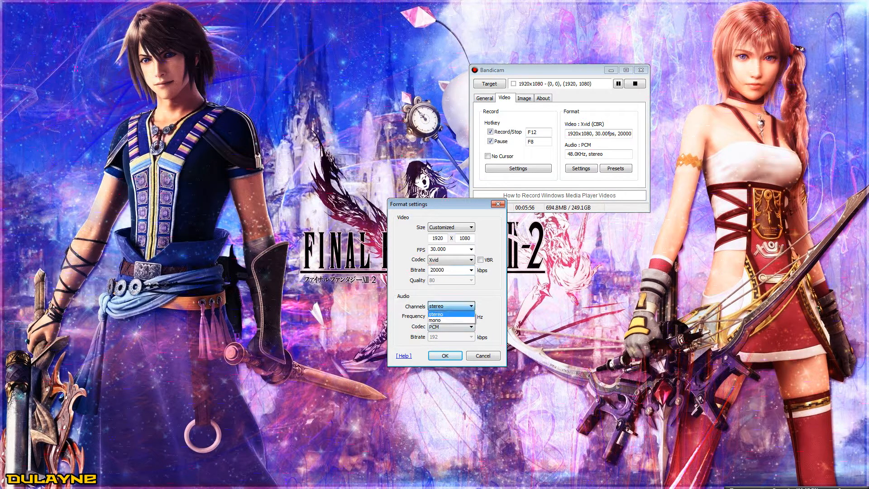
Review the audio frequency and codec choices, keeping PCM as the audio codec.
{"action": "left_click", "coordinate": [471, 317]}
{"action": "left_click", "coordinate": [471, 316]}
{"action": "left_click", "coordinate": [471, 327]}
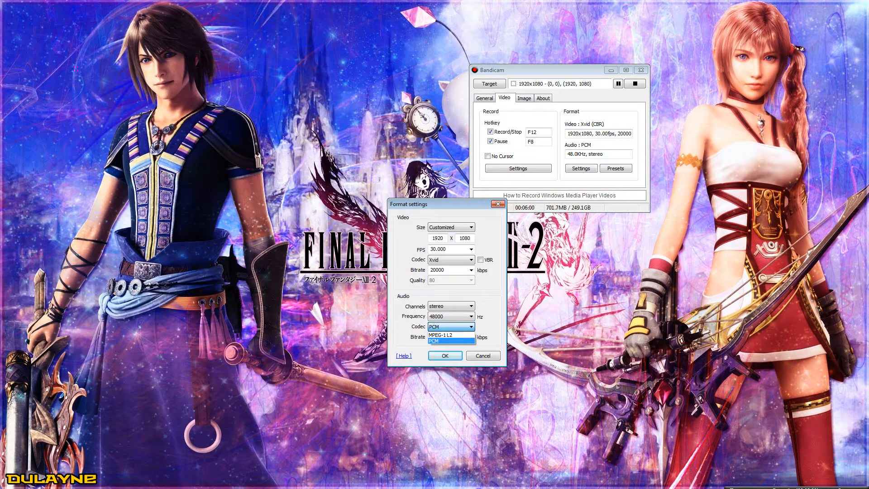
{"action": "left_click", "coordinate": [472, 326]}
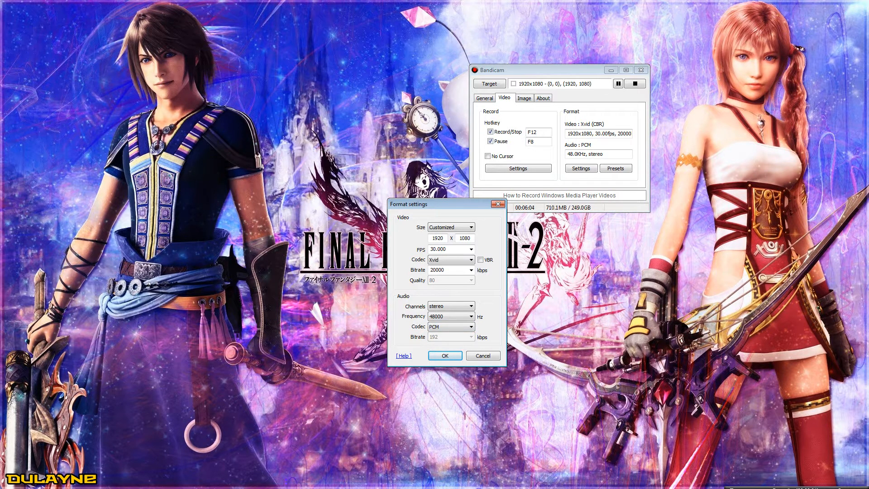
{"action": "left_click", "coordinate": [471, 327]}
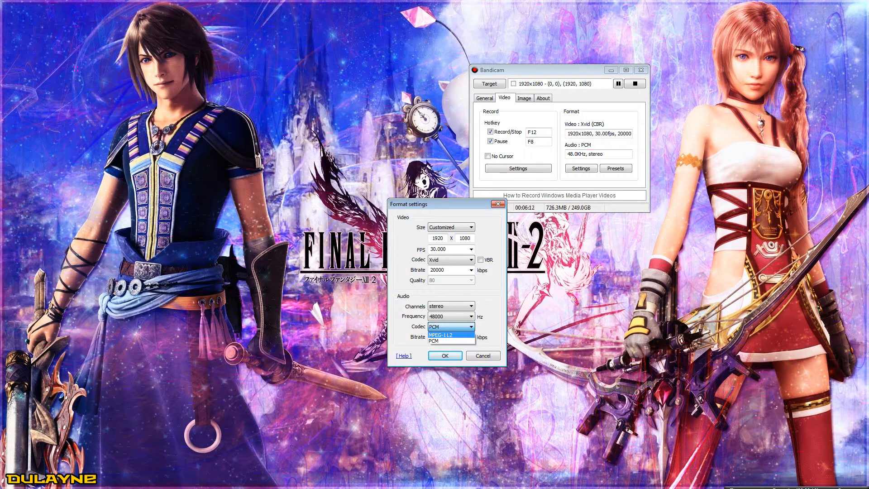
{"action": "left_click", "coordinate": [435, 341]}
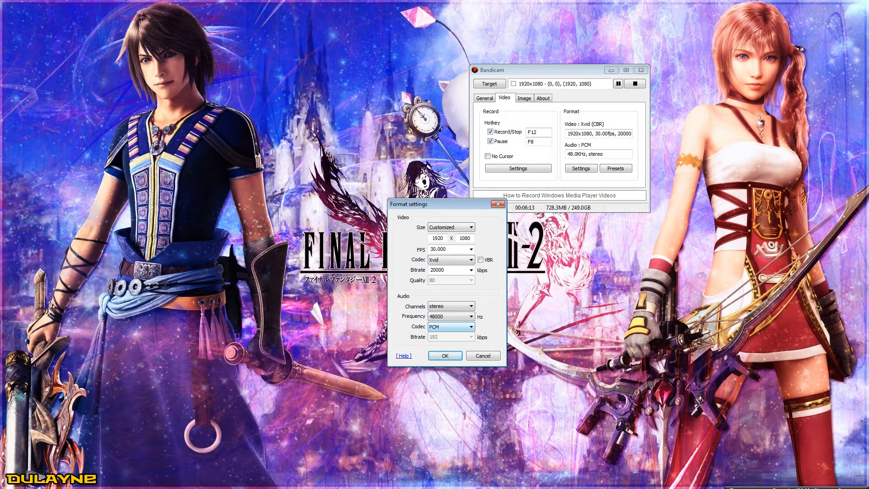
{"action": "left_click", "coordinate": [452, 327]}
{"action": "left_click", "coordinate": [451, 327]}
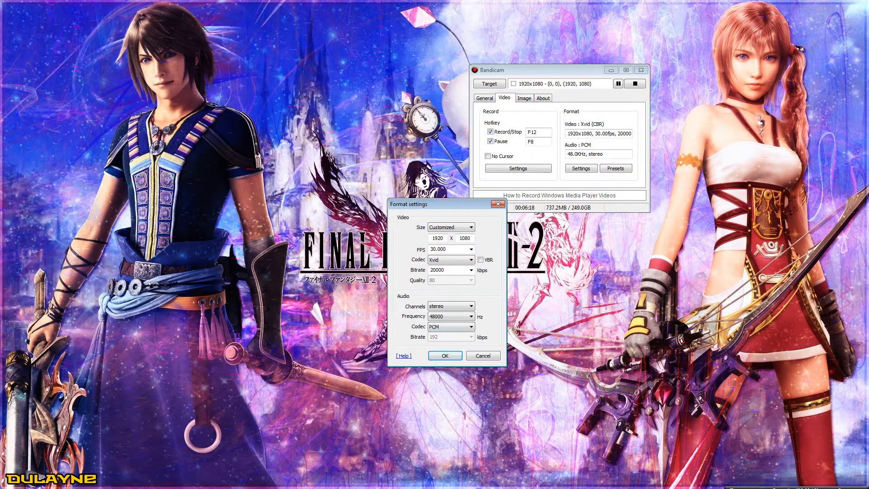
Look over the available audio sampling frequencies once more, leaving 48000 Hz selected.
{"action": "left_click", "coordinate": [451, 316]}
{"action": "left_click", "coordinate": [452, 317]}
{"action": "left_click", "coordinate": [451, 316]}
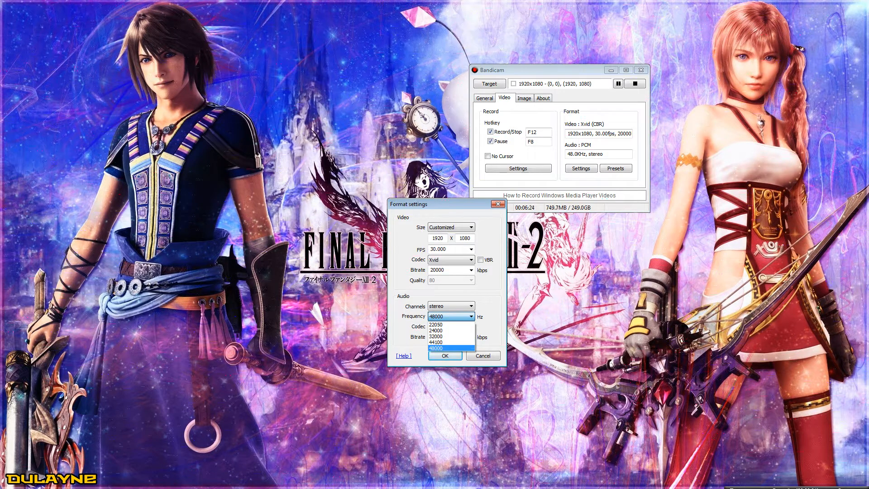
{"action": "left_click", "coordinate": [451, 317]}
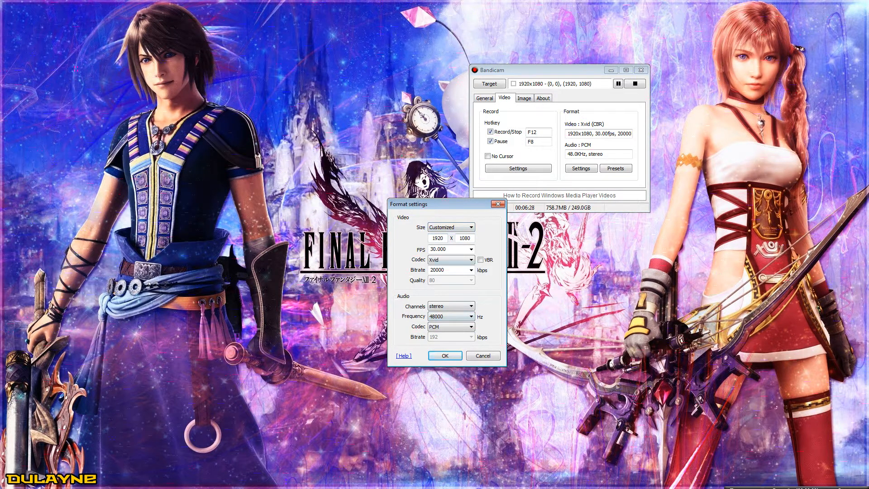
Set the video frame rate to 30.000 FPS and accept the format settings.
{"action": "left_click", "coordinate": [471, 270]}
{"action": "left_click", "coordinate": [471, 270]}
{"action": "left_click", "coordinate": [471, 249]}
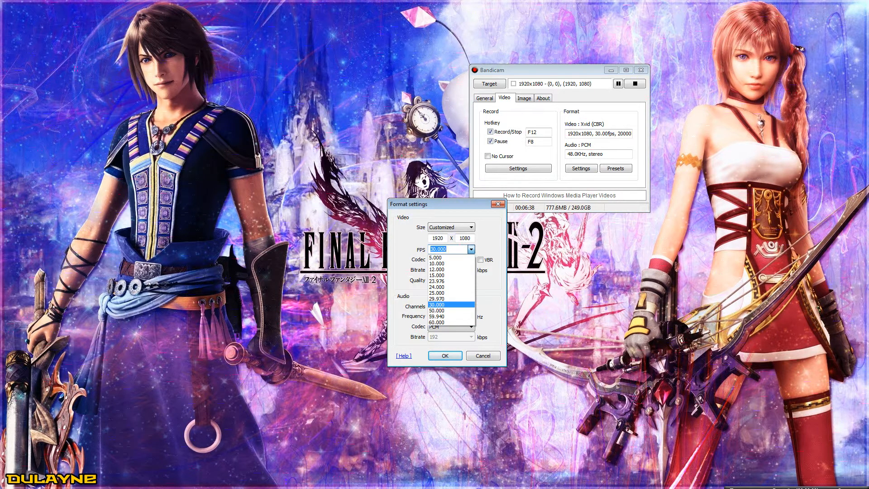
{"action": "left_click", "coordinate": [448, 305]}
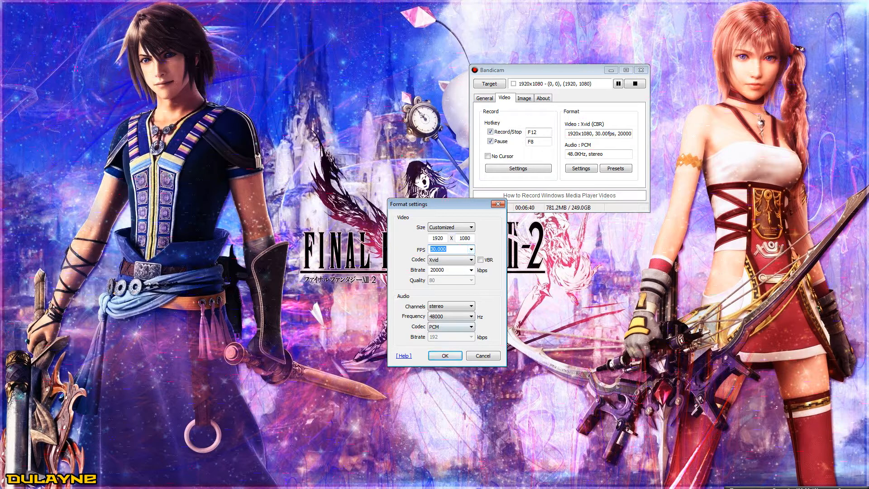
{"action": "key", "text": "Return"}
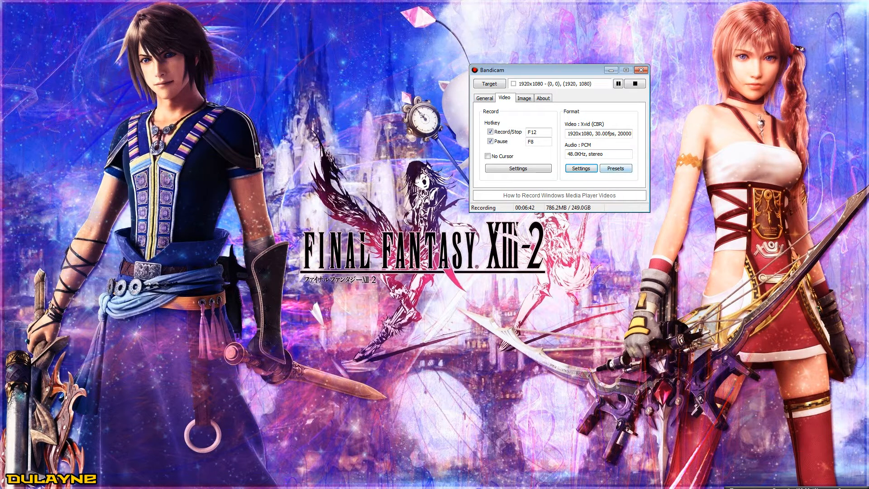
Review the recording format presets and recheck the video bitrate choices in the format settings.
{"action": "left_click", "coordinate": [615, 169]}
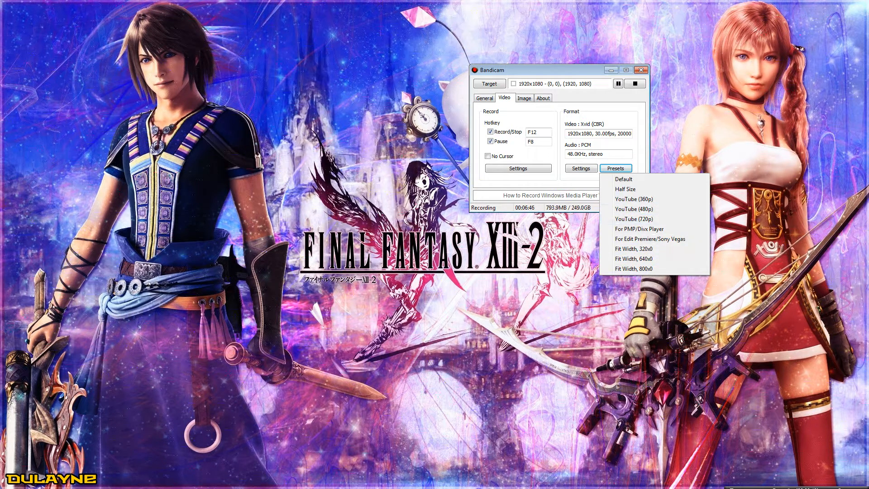
{"action": "key", "text": "Escape"}
{"action": "left_click", "coordinate": [581, 168]}
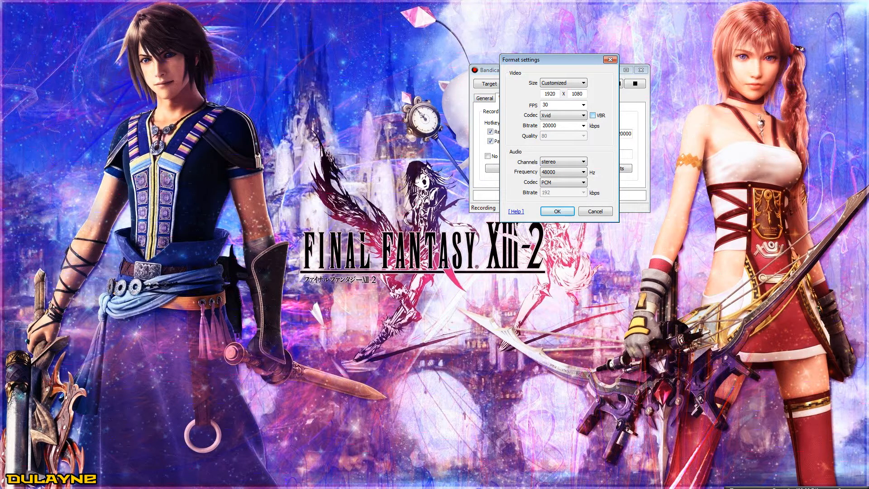
{"action": "left_click_drag", "start_coordinate": [559, 60], "coordinate": [557, 76]}
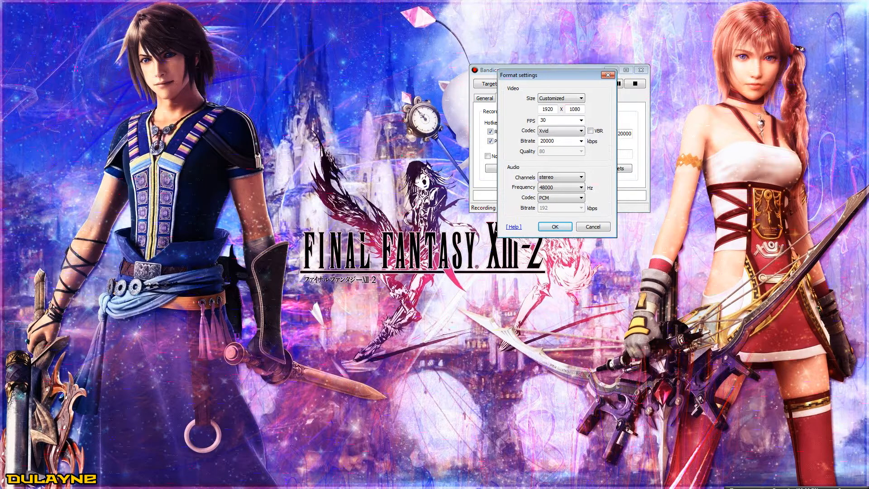
{"action": "double_click", "coordinate": [547, 141]}
{"action": "left_click", "coordinate": [582, 142]}
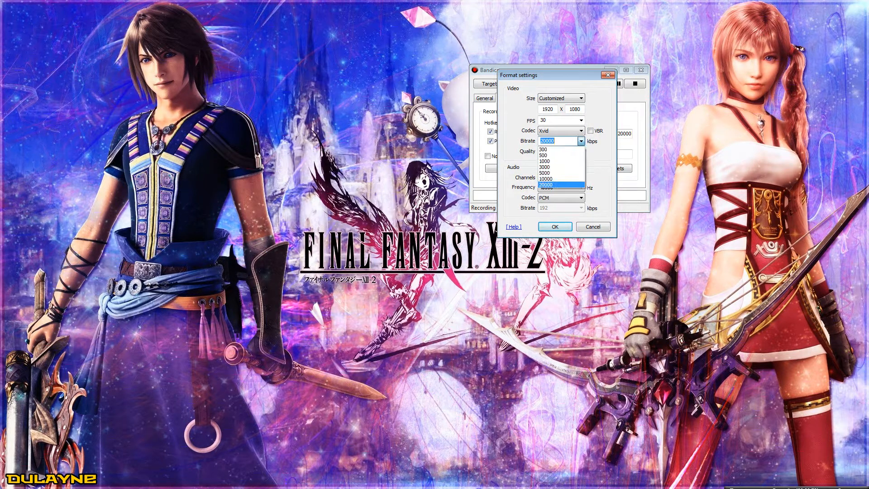
{"action": "left_click", "coordinate": [581, 141]}
{"action": "key", "text": "Return"}
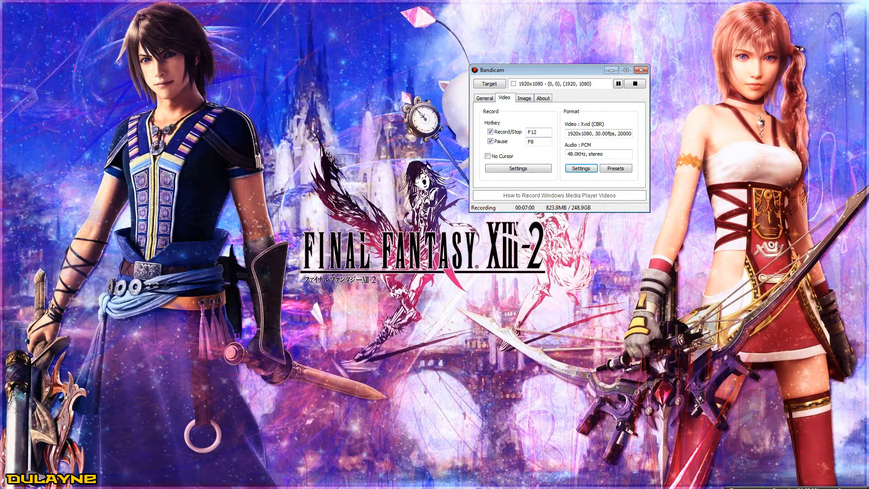
Review the image capture settings and highlight the output folder path in the general options.
{"action": "left_click", "coordinate": [524, 98]}
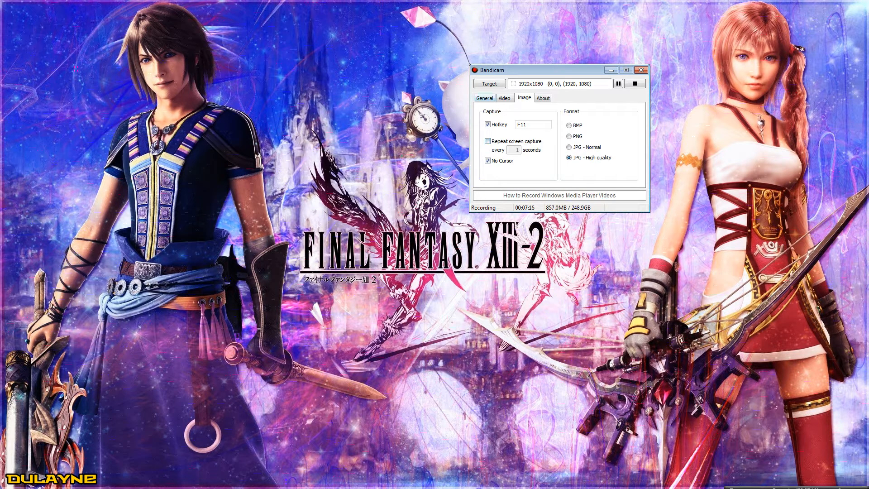
{"action": "left_click", "coordinate": [485, 98]}
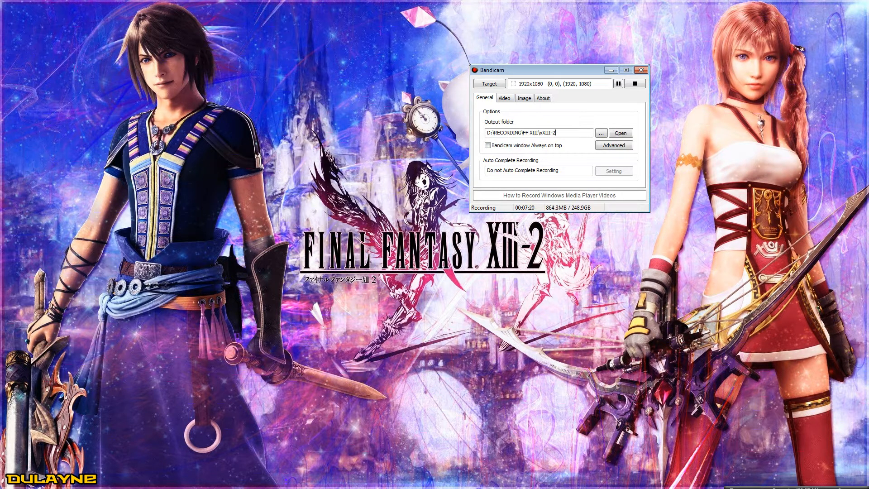
{"action": "left_click_drag", "start_coordinate": [556, 133], "coordinate": [490, 133]}
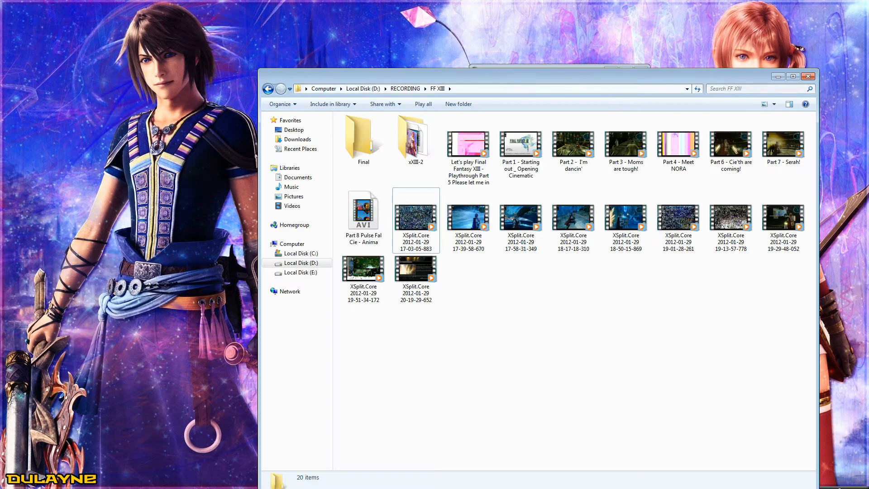
Move and shrink the FF XIII folder window so that it sits beside the Bandicam window.
{"action": "left_click_drag", "start_coordinate": [498, 76], "coordinate": [247, 18]}
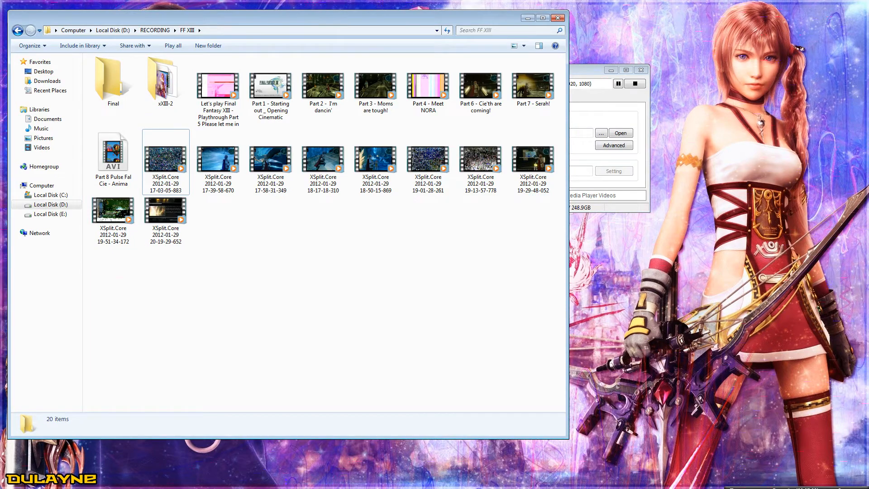
{"action": "left_click_drag", "start_coordinate": [569, 438], "coordinate": [447, 339]}
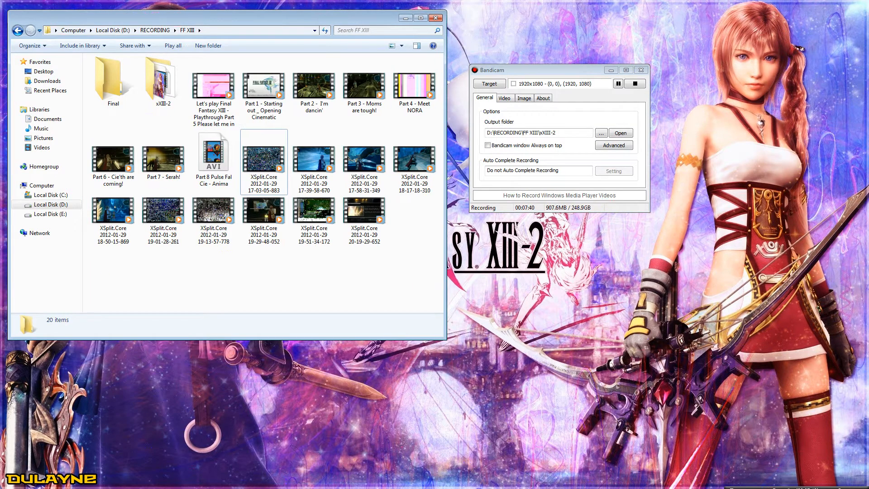
{"action": "left_click_drag", "start_coordinate": [226, 17], "coordinate": [245, 8]}
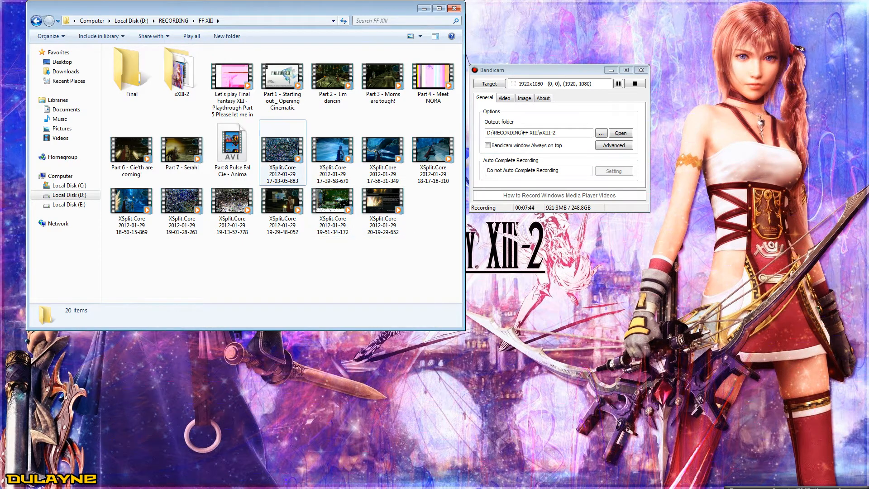
{"action": "left_click", "coordinate": [283, 152]}
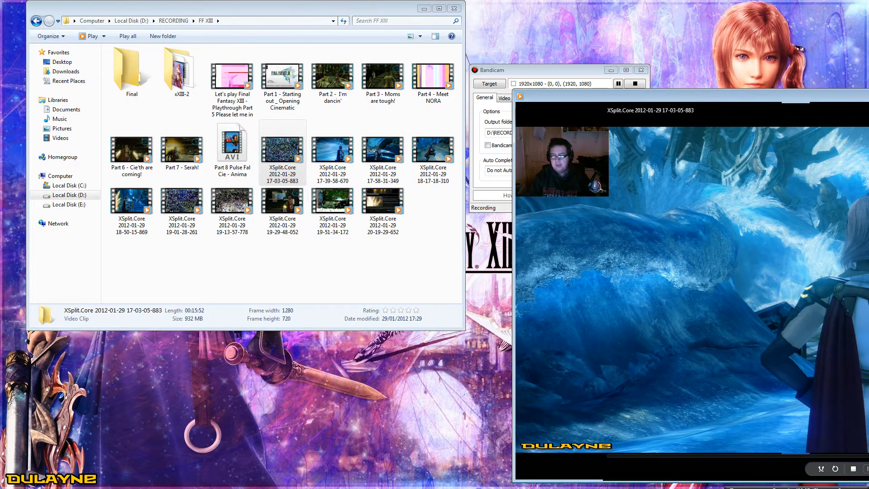
{"action": "left_click_drag", "start_coordinate": [724, 93], "coordinate": [416, 70]}
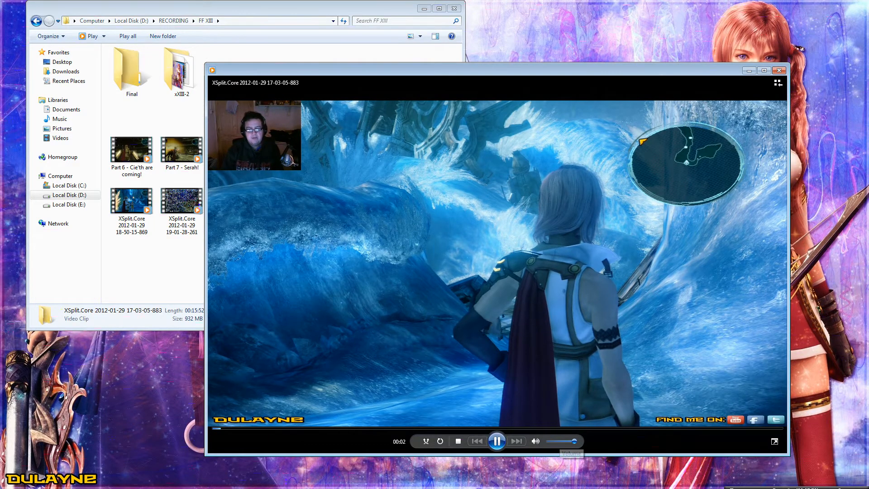
{"action": "left_click", "coordinate": [497, 441]}
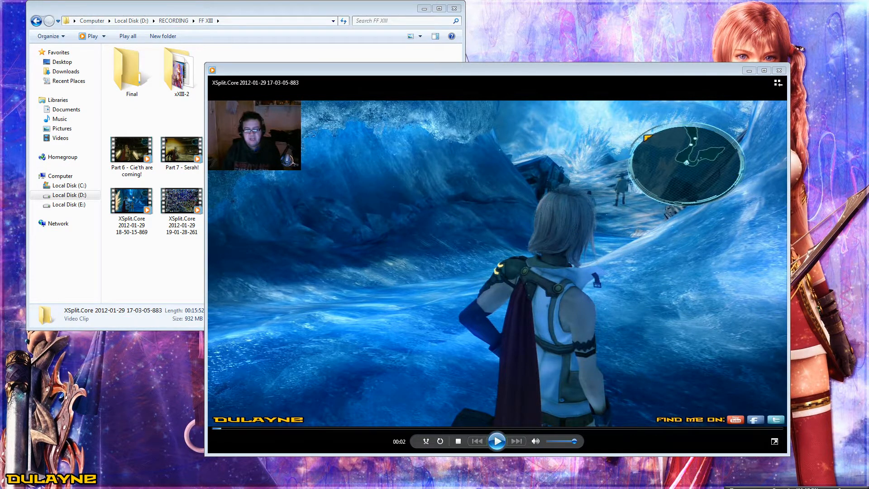
{"action": "left_click", "coordinate": [497, 441]}
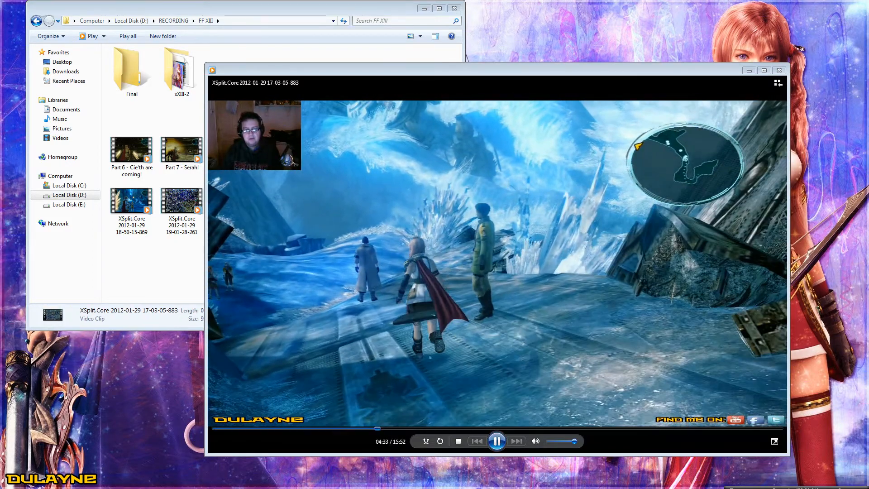
{"action": "key", "text": "alt+Return"}
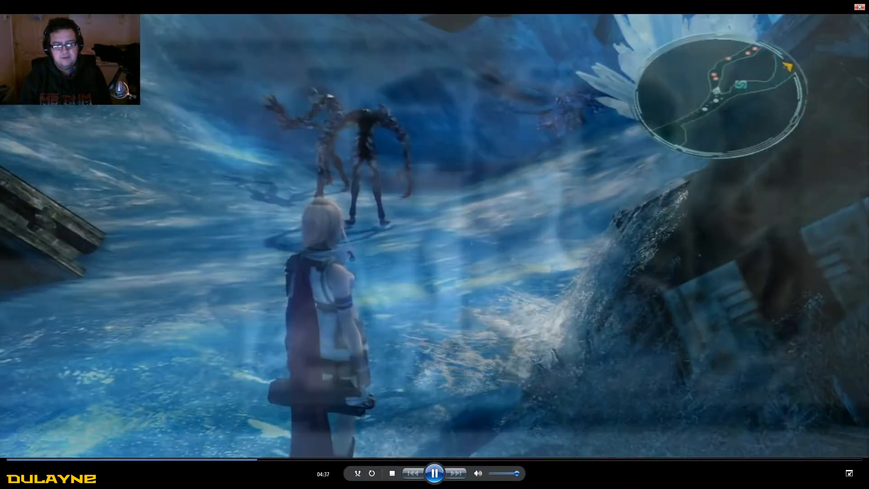
Leave the full-screen view, close the recording's player, and place the VirtualDub window beside the FF XIII folder window.
{"action": "key", "text": "alt+Return"}
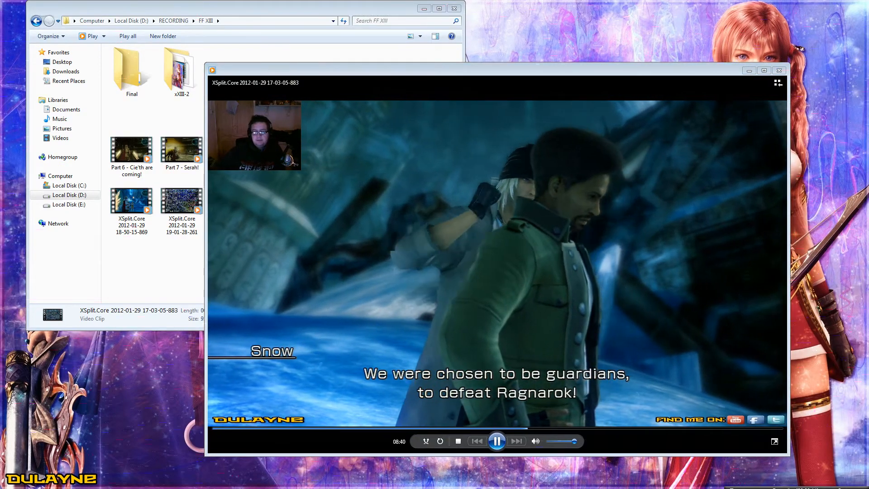
{"action": "key", "text": "alt+F4"}
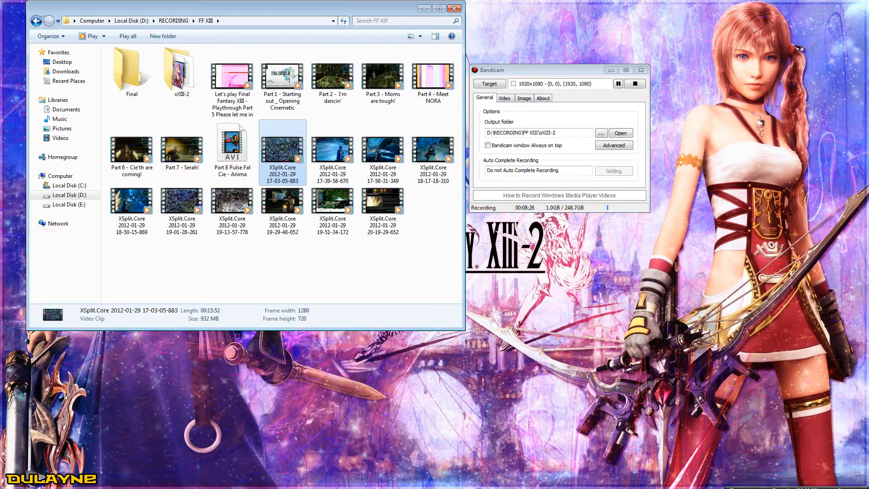
{"action": "key", "text": "alt+Tab"}
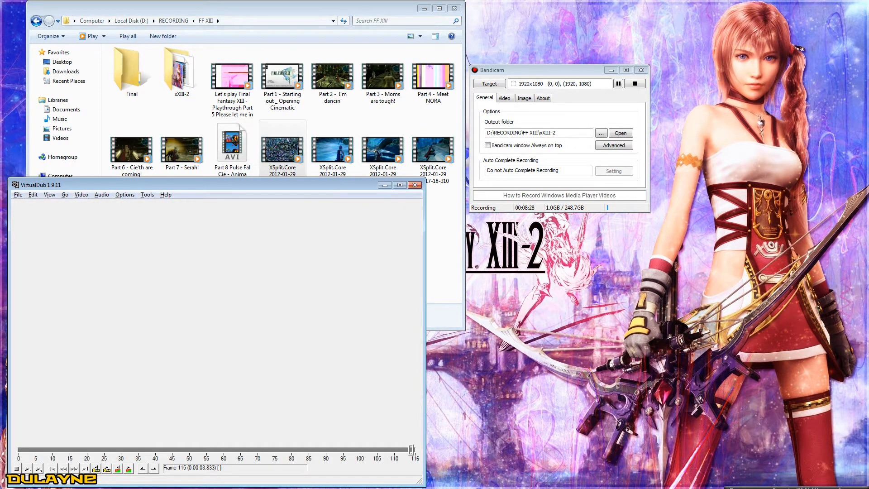
{"action": "left_click_drag", "start_coordinate": [203, 185], "coordinate": [593, 153]}
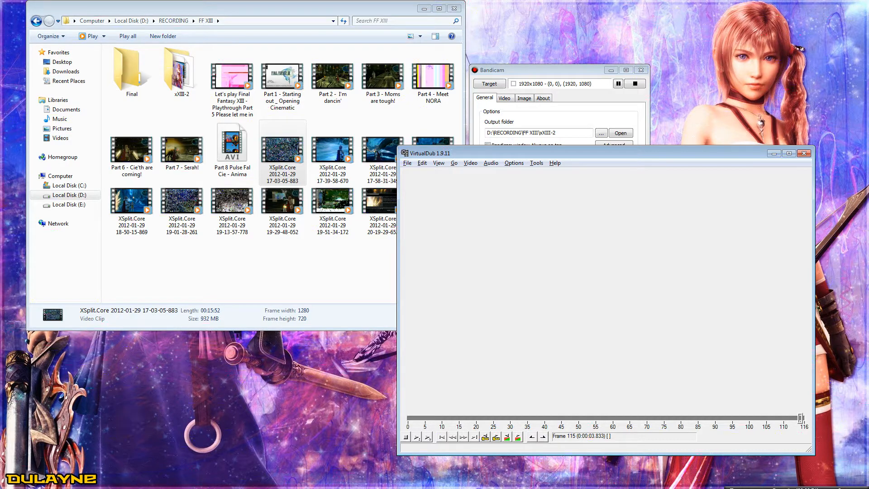
{"action": "left_click", "coordinate": [282, 153]}
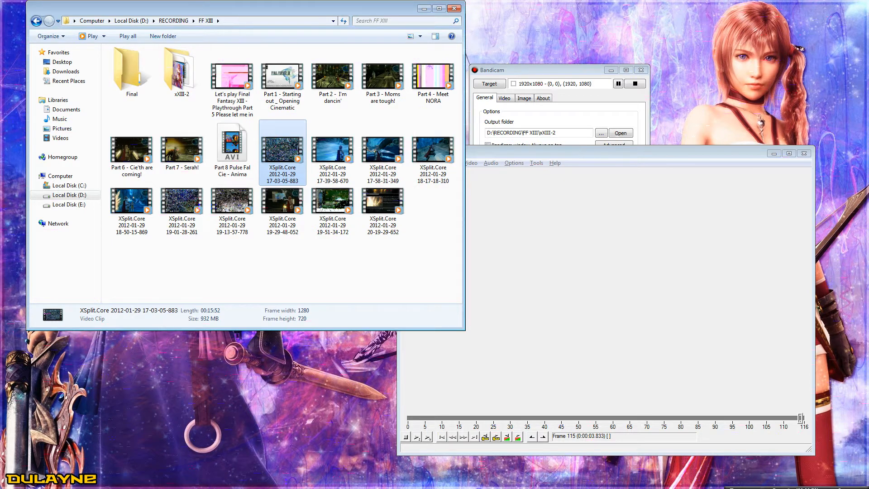
Switch to Audacity, show its window at a larger size, and minimize it.
{"action": "key", "text": "alt+Tab"}
{"action": "left_click_drag", "start_coordinate": [602, 107], "coordinate": [393, 83]}
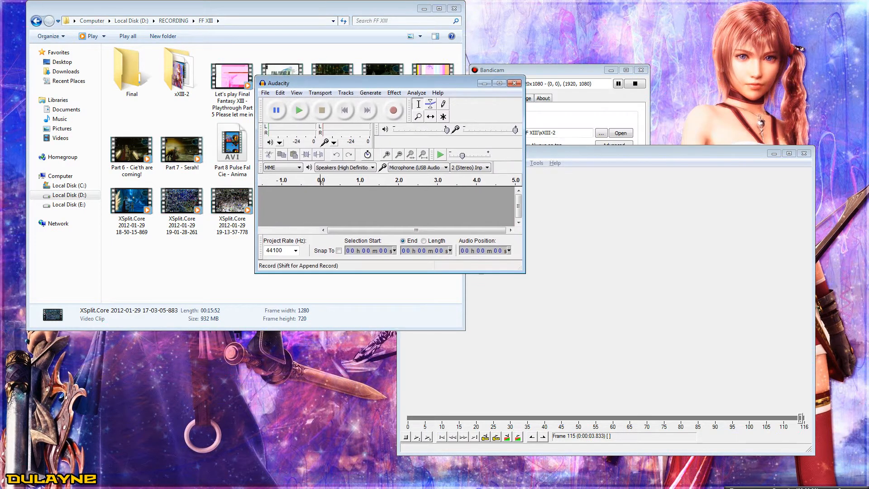
{"action": "left_click_drag", "start_coordinate": [524, 273], "coordinate": [716, 436]}
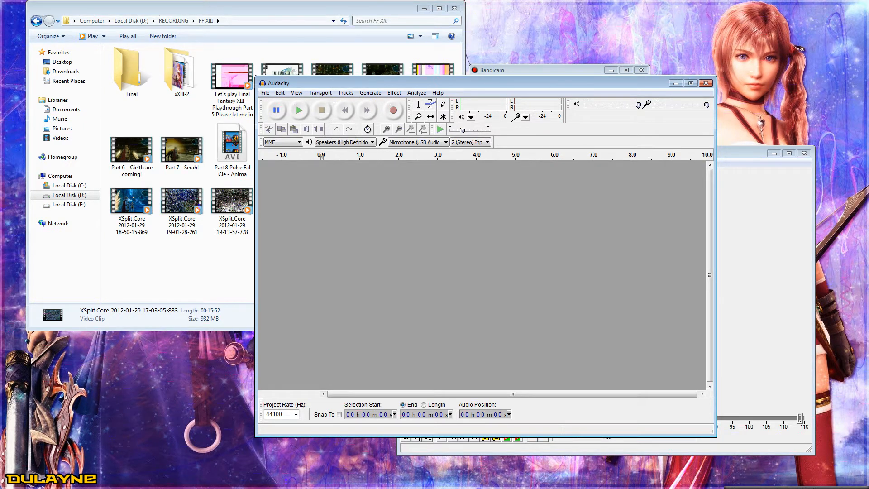
{"action": "left_click", "coordinate": [676, 83]}
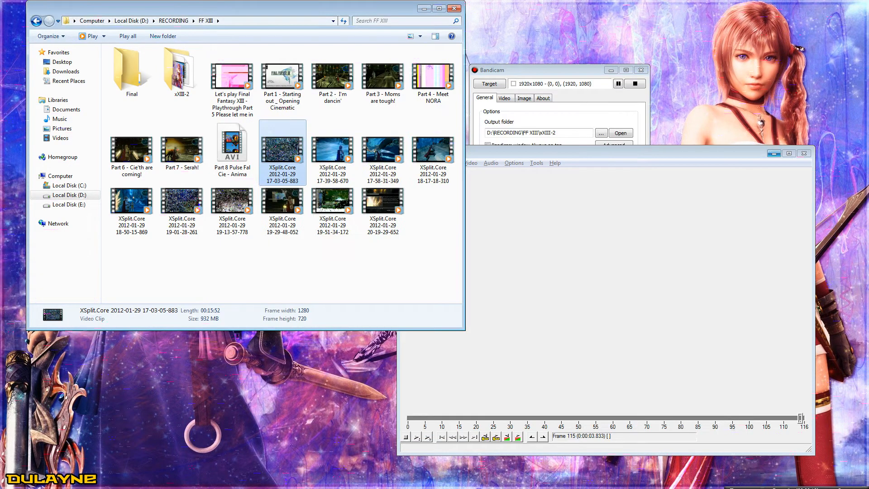
{"action": "left_click", "coordinate": [774, 154]}
{"action": "key", "text": "alt+Tab"}
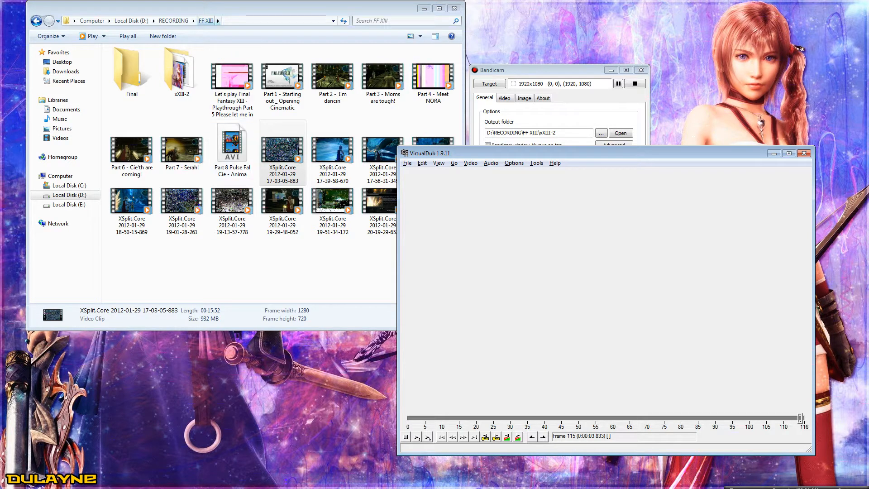
{"action": "key", "text": "alt+Tab"}
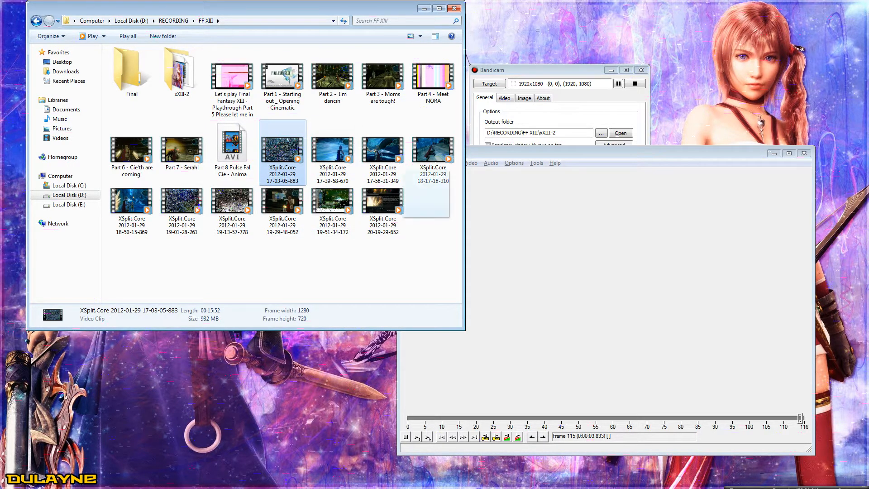
{"action": "left_click_drag", "start_coordinate": [283, 152], "coordinate": [606, 289]}
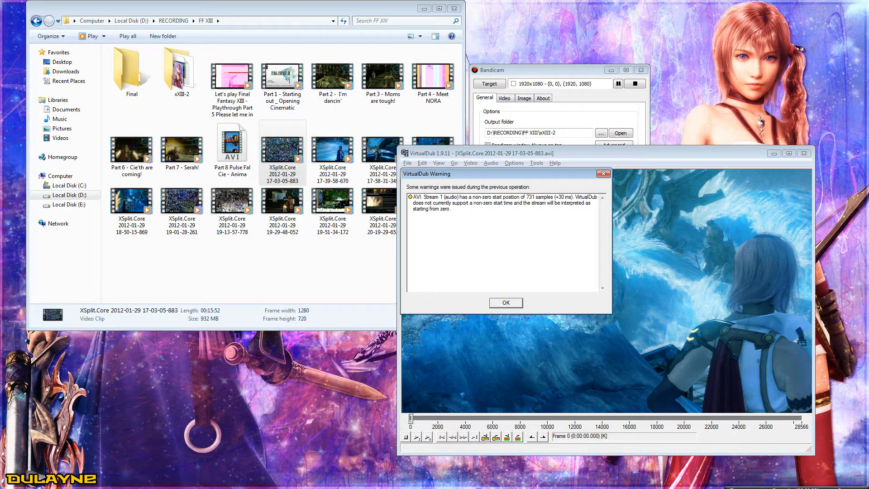
{"action": "left_click_drag", "start_coordinate": [506, 174], "coordinate": [528, 190]}
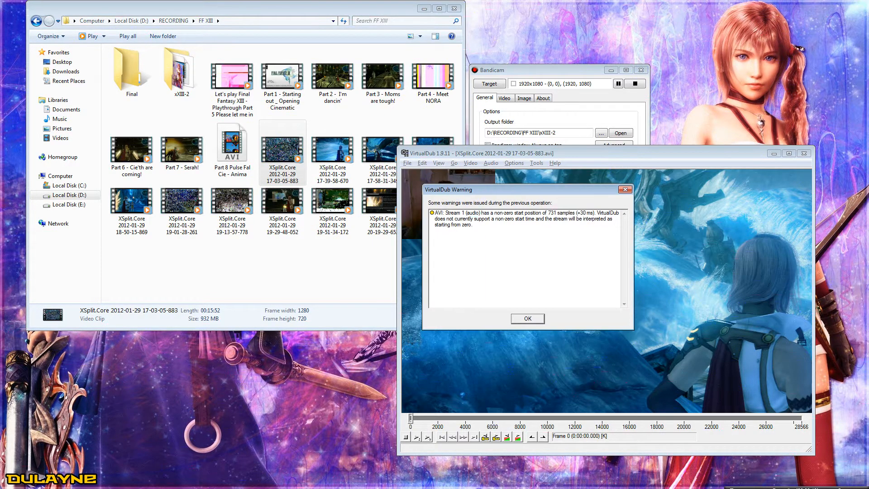
{"action": "key", "text": "Return"}
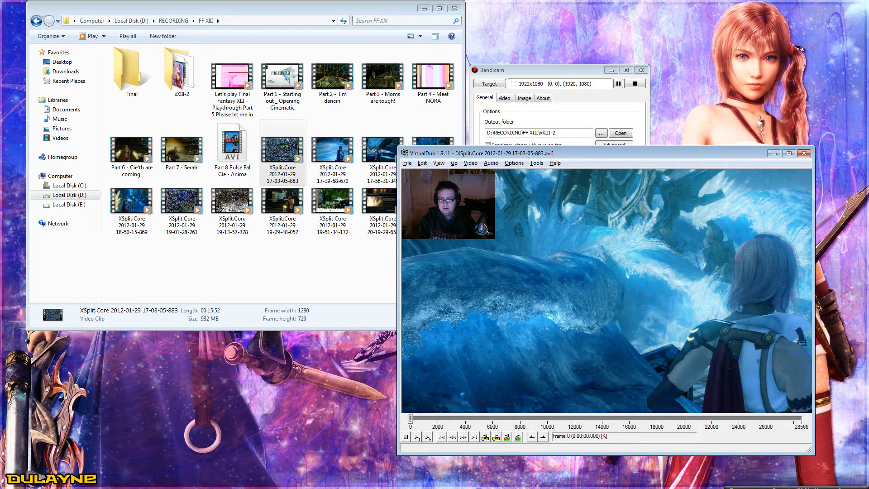
Review VirtualDub's video and audio processing options, including the recording's source audio streams.
{"action": "left_click", "coordinate": [470, 163]}
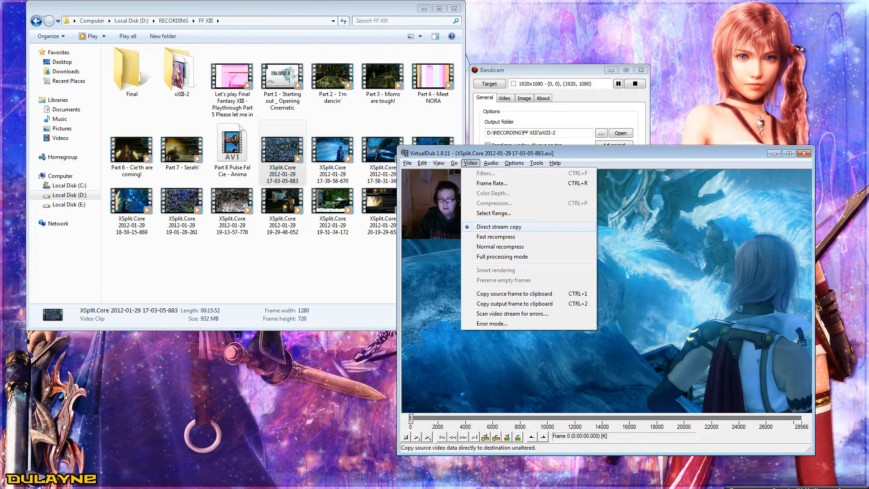
{"action": "mouse_move", "coordinate": [490, 163]}
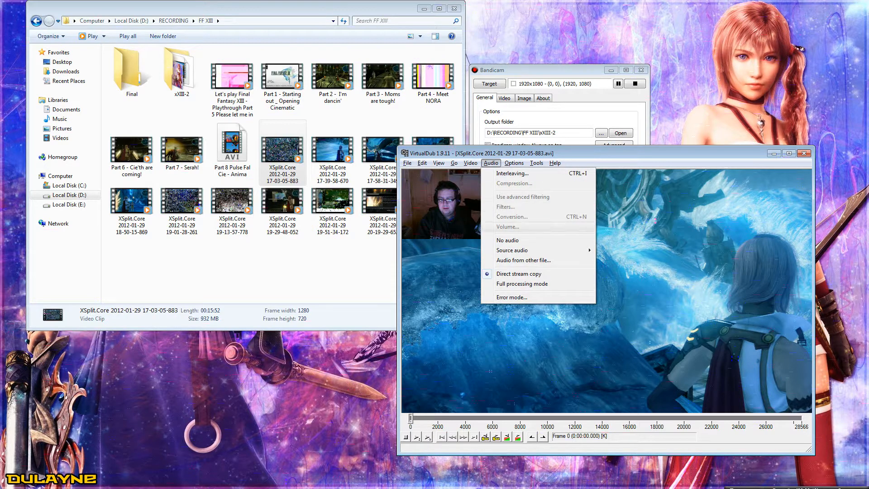
{"action": "left_click", "coordinate": [446, 213]}
{"action": "left_click", "coordinate": [470, 163]}
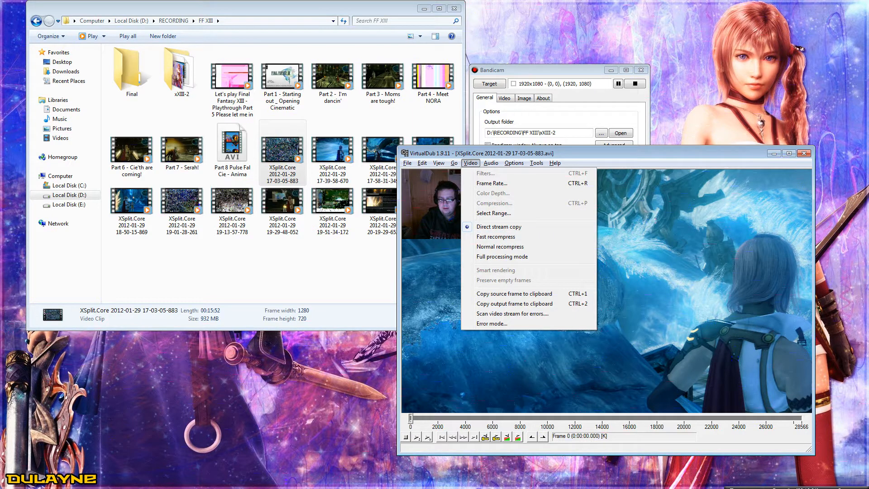
{"action": "mouse_move", "coordinate": [491, 163]}
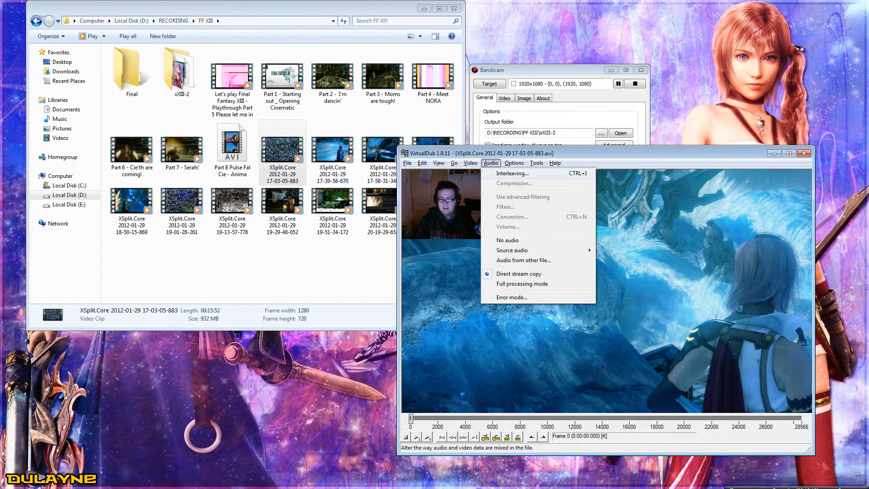
{"action": "mouse_move", "coordinate": [512, 250]}
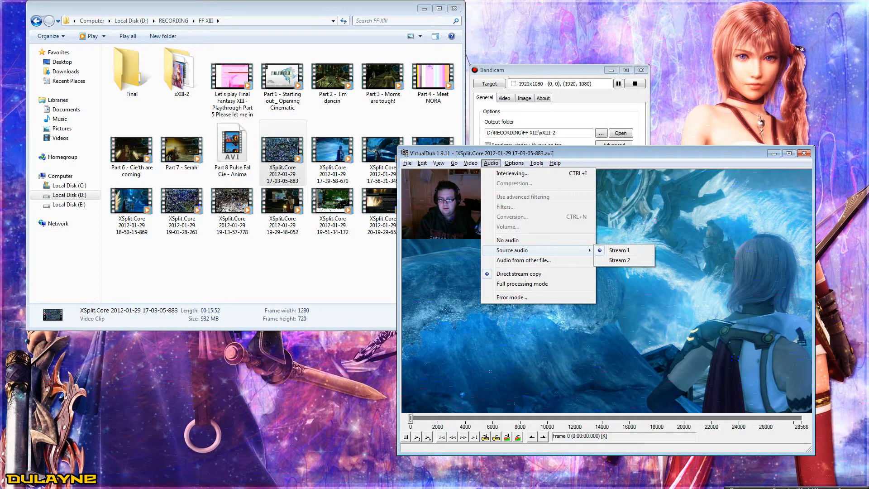
{"action": "left_click", "coordinate": [620, 260]}
Switch to Bandicam and review the video format settings, the logo options, and the primary and secondary sound devices.
{"action": "left_click", "coordinate": [539, 133]}
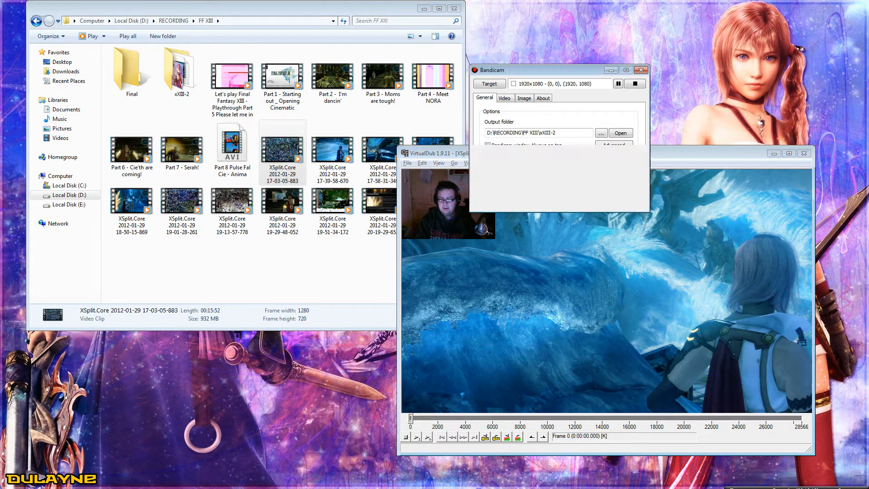
{"action": "left_click", "coordinate": [504, 98]}
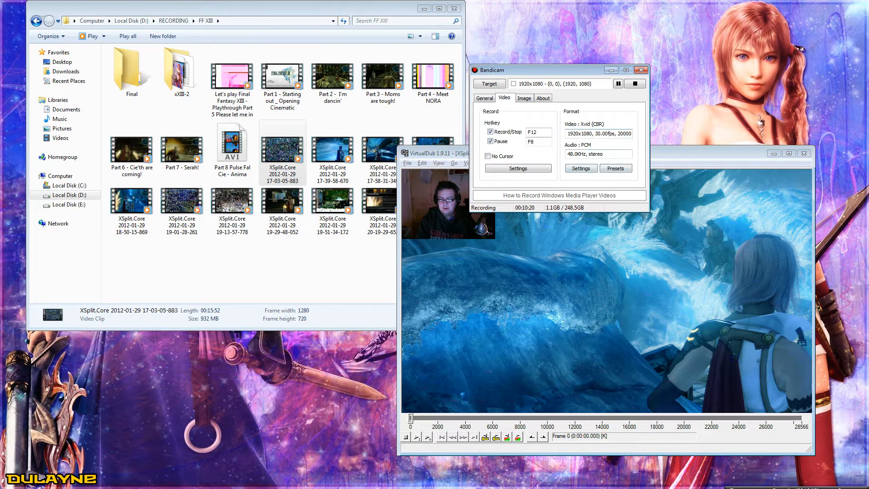
{"action": "left_click", "coordinate": [581, 168]}
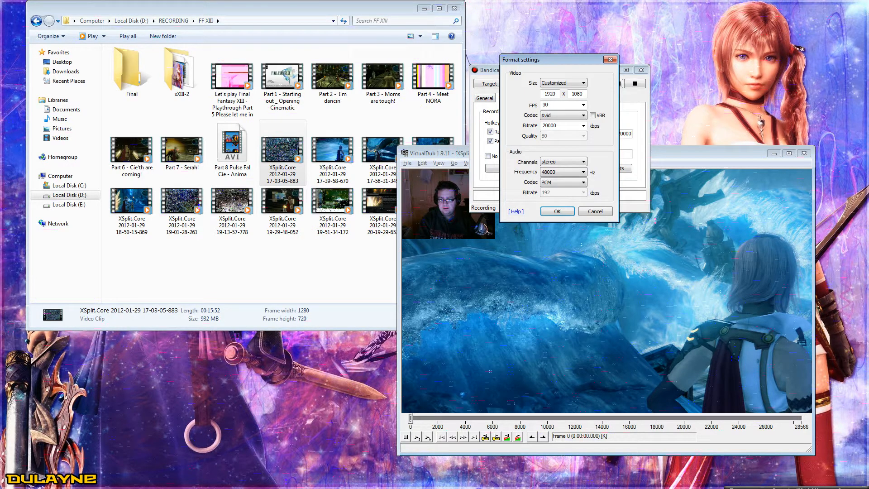
{"action": "left_click", "coordinate": [595, 211]}
{"action": "left_click", "coordinate": [520, 168]}
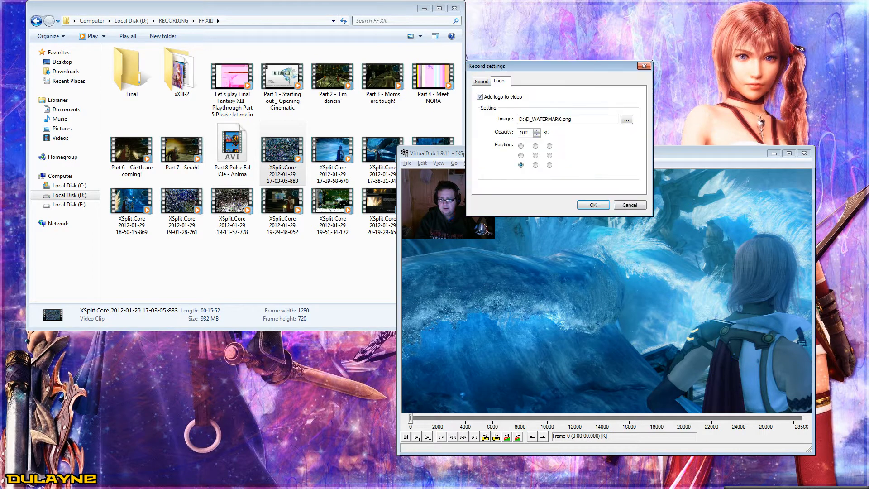
{"action": "left_click", "coordinate": [481, 82]}
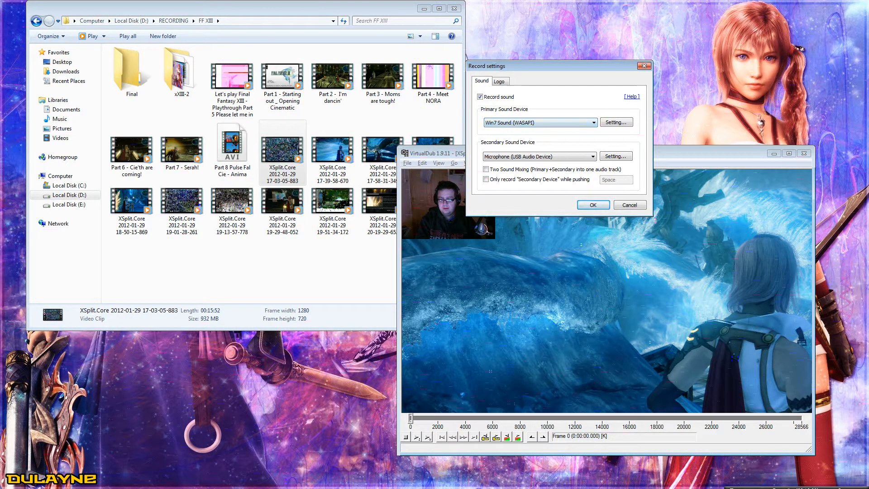
{"action": "key", "text": "Return"}
Return to VirtualDub, play a few seconds of the loaded recording, and stop the playback.
{"action": "key", "text": "alt+Tab"}
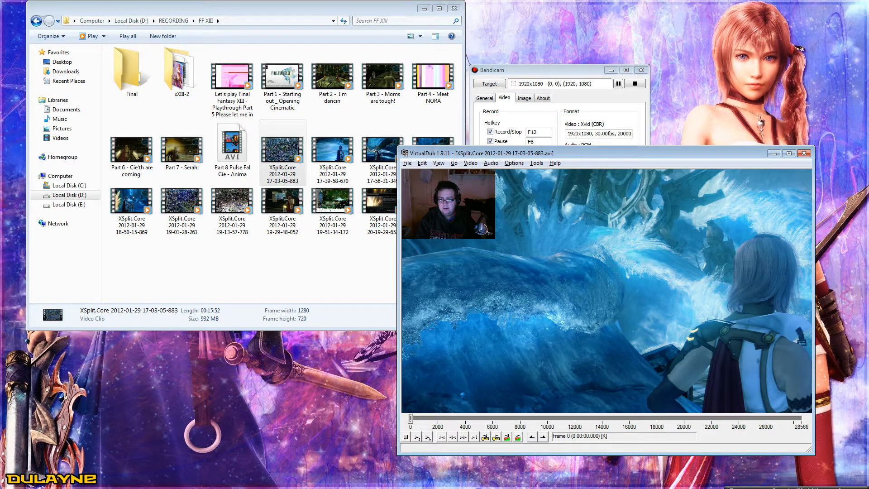
{"action": "left_click", "coordinate": [428, 437]}
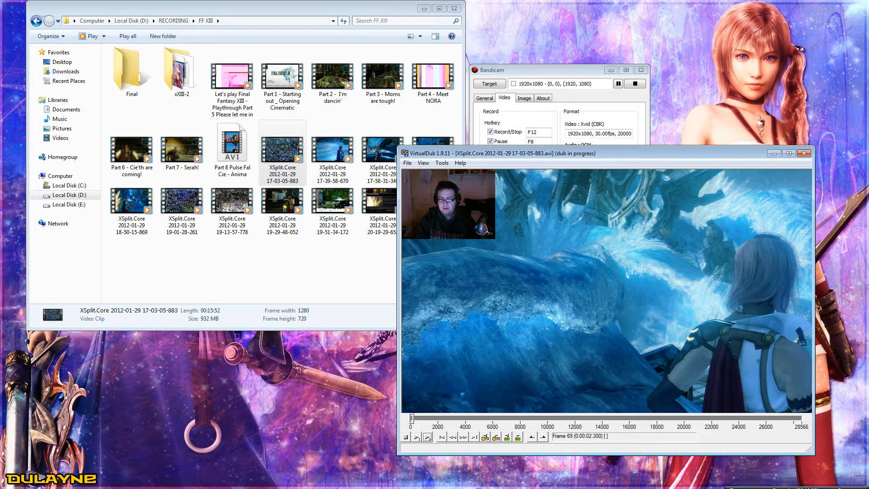
{"action": "left_click", "coordinate": [406, 436]}
Set the recording's source audio to Stream 2, play a few seconds to hear it, and stop the playback.
{"action": "left_click", "coordinate": [491, 163]}
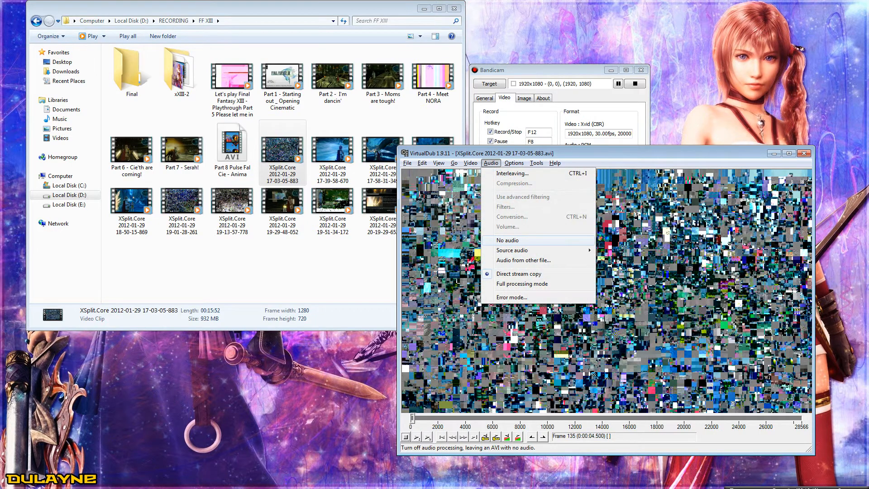
{"action": "mouse_move", "coordinate": [534, 250]}
{"action": "left_click", "coordinate": [620, 261]}
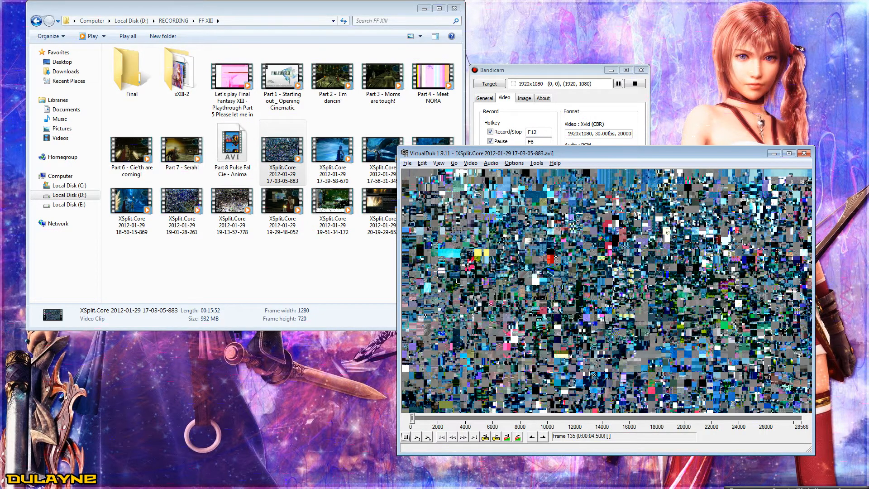
{"action": "left_click", "coordinate": [416, 436]}
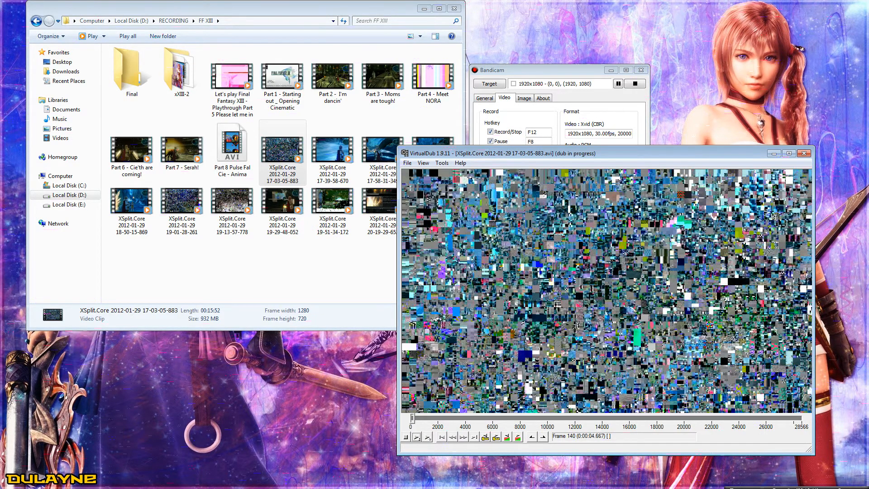
{"action": "key", "text": "Escape"}
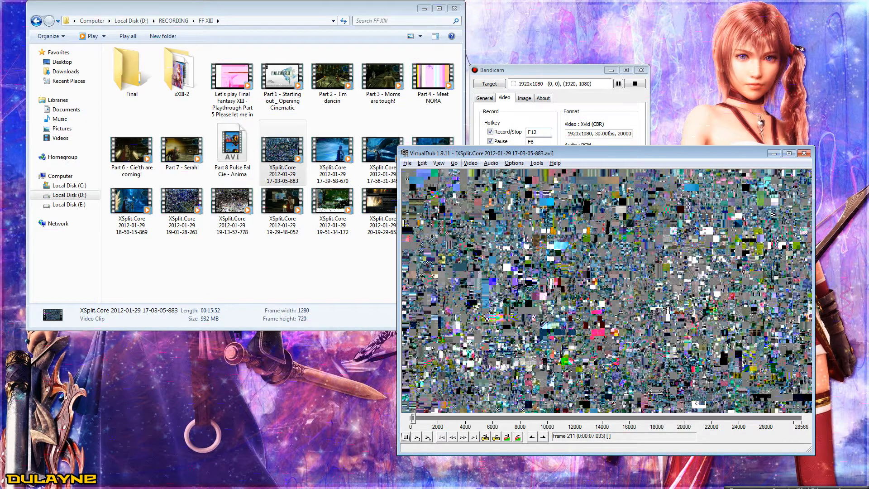
Set the recording's source audio back to Stream 1.
{"action": "left_click", "coordinate": [491, 162]}
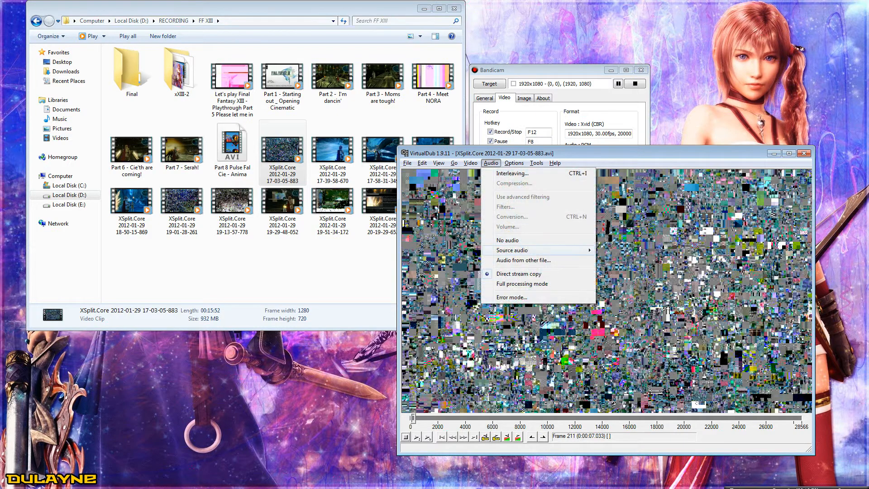
{"action": "mouse_move", "coordinate": [538, 250]}
{"action": "left_click", "coordinate": [620, 250]}
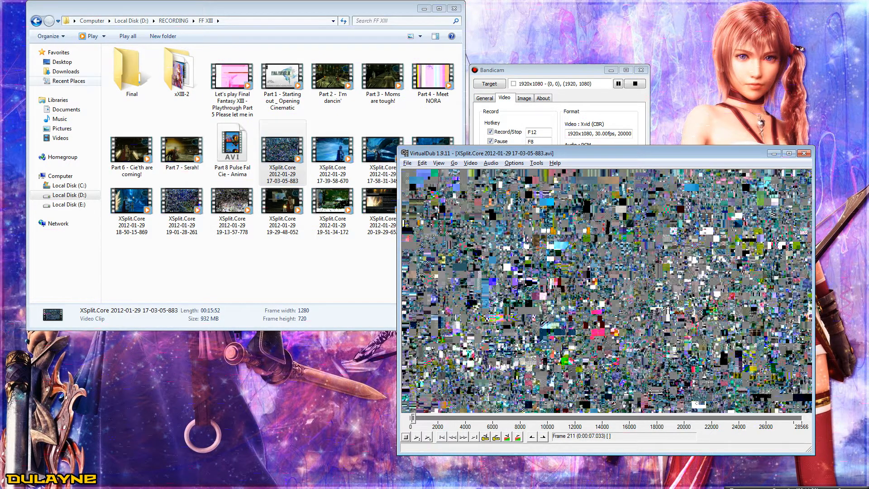
Place the WORKING_AUD folder window over the FF XIII folder window and move Bandicam up so its video options show fully.
{"action": "left_click", "coordinate": [285, 262]}
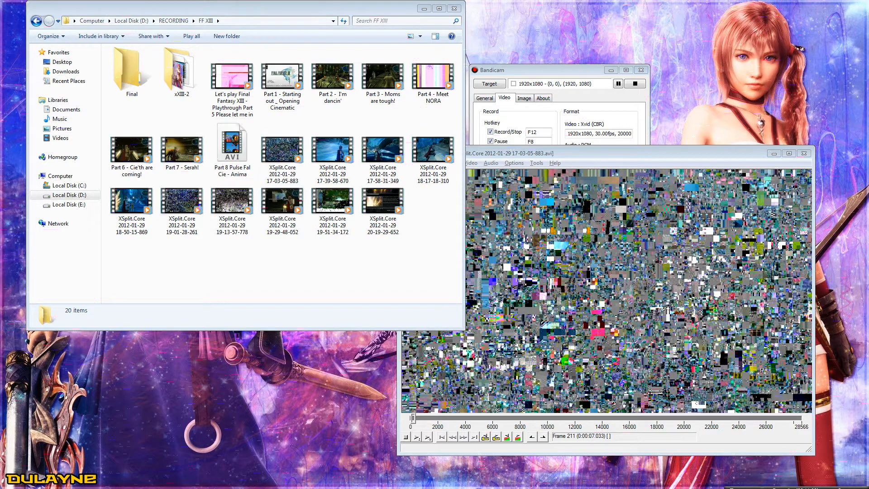
{"action": "key", "text": "alt+Tab"}
{"action": "left_click_drag", "start_coordinate": [633, 179], "coordinate": [242, 57]}
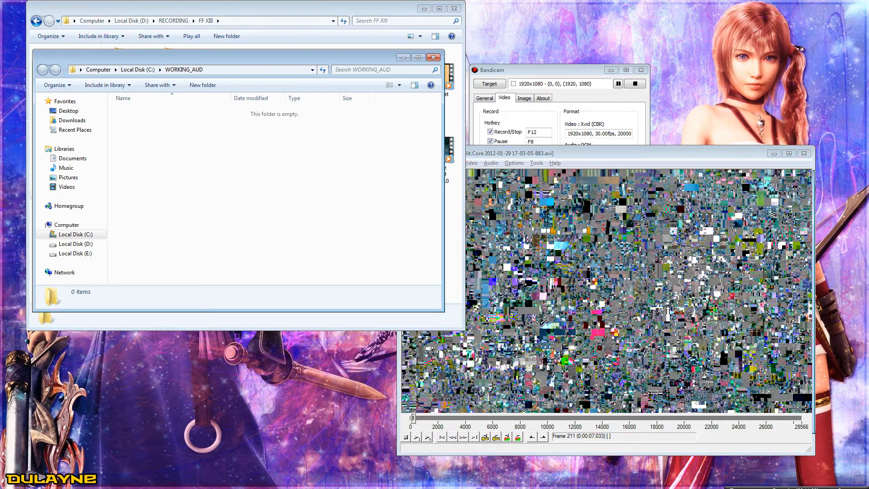
{"action": "left_click", "coordinate": [512, 152]}
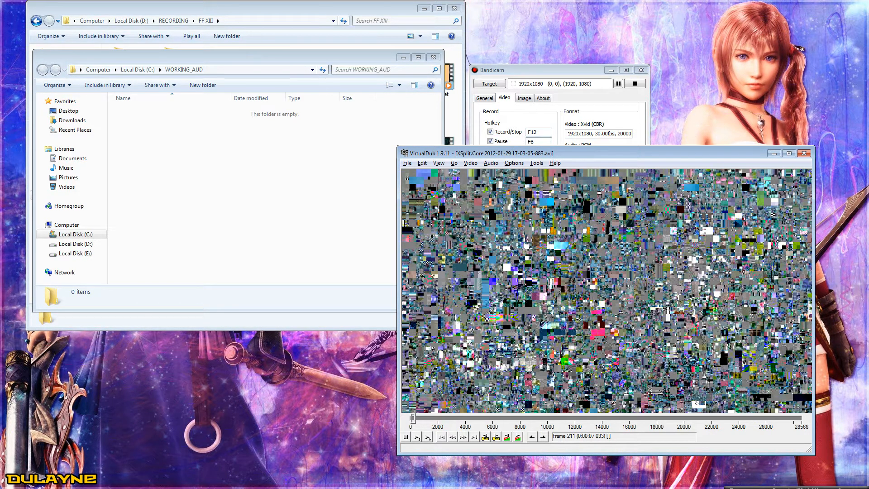
{"action": "left_click_drag", "start_coordinate": [548, 70], "coordinate": [565, 44]}
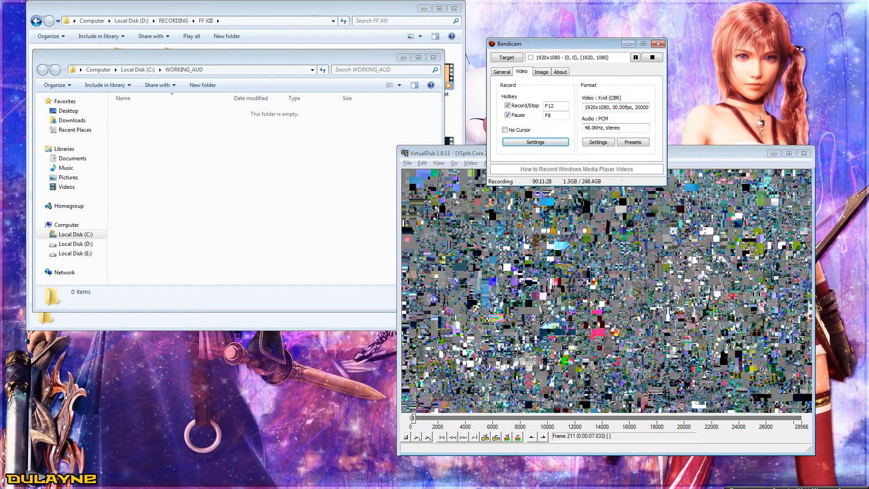
Save the recording's Stream 1 audio from VirtualDub as the WAV file 883_GAME in the WORKING_AUD folder.
{"action": "left_click", "coordinate": [566, 153]}
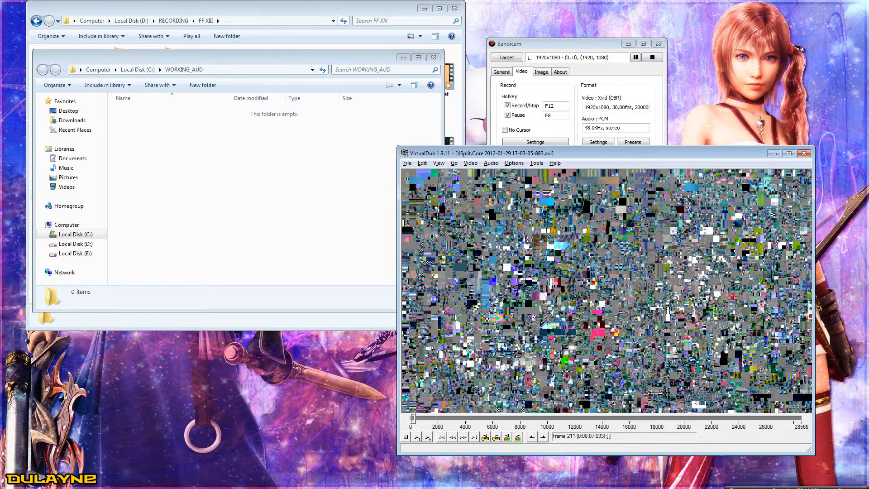
{"action": "left_click_drag", "start_coordinate": [502, 153], "coordinate": [510, 168]}
{"action": "left_click", "coordinate": [478, 177]}
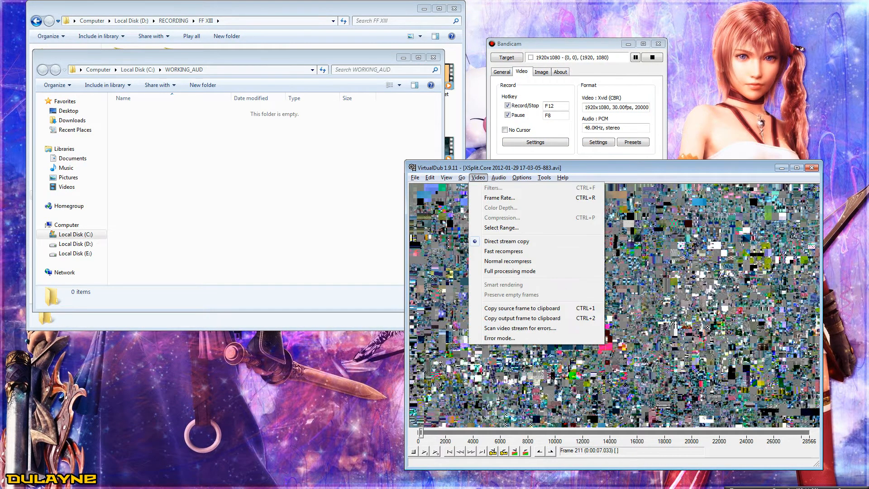
{"action": "mouse_move", "coordinate": [415, 178]}
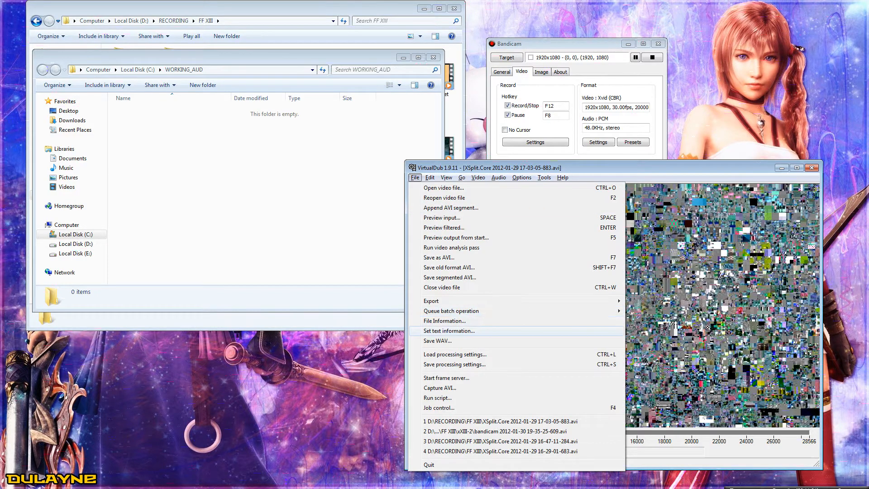
{"action": "key", "text": "Return"}
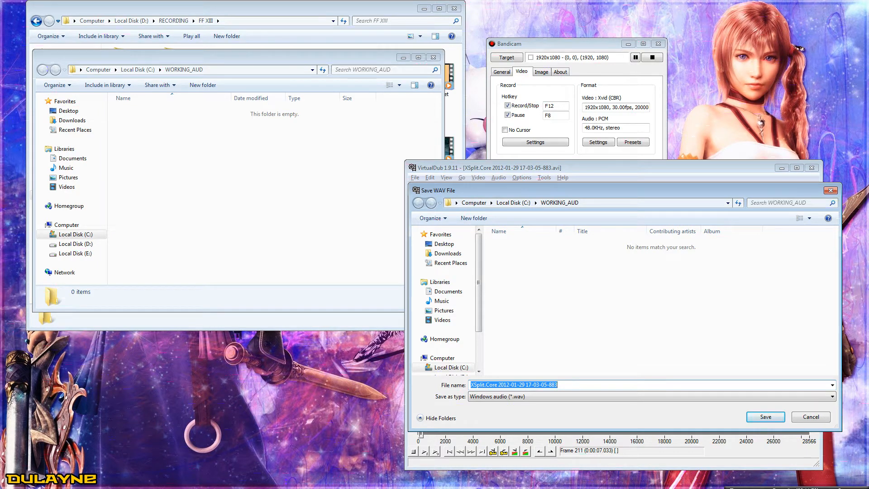
{"action": "type", "text": "888"}
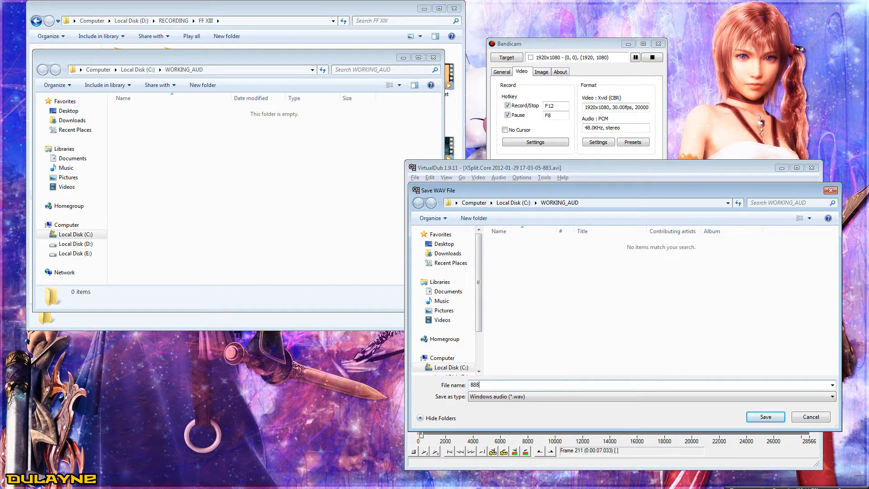
{"action": "key", "text": "BackSpace"}
{"action": "type", "text": "3_GANE"}
{"action": "key", "text": "BackSpace"}
{"action": "key", "text": "BackSpace"}
{"action": "type", "text": "ME"}
{"action": "key", "text": "Return"}
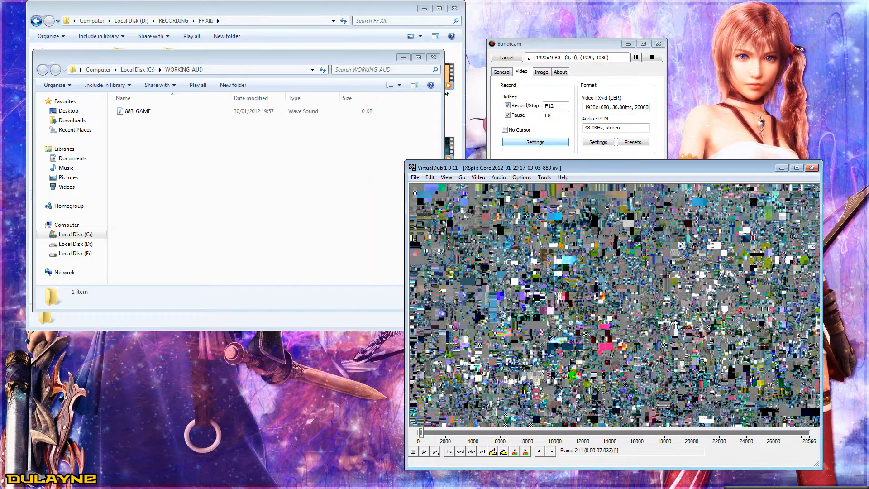
Play the exported 883_GAME file, skip to several points up to about 11:24, and close the player.
{"action": "left_click", "coordinate": [235, 150]}
{"action": "double_click", "coordinate": [145, 111]}
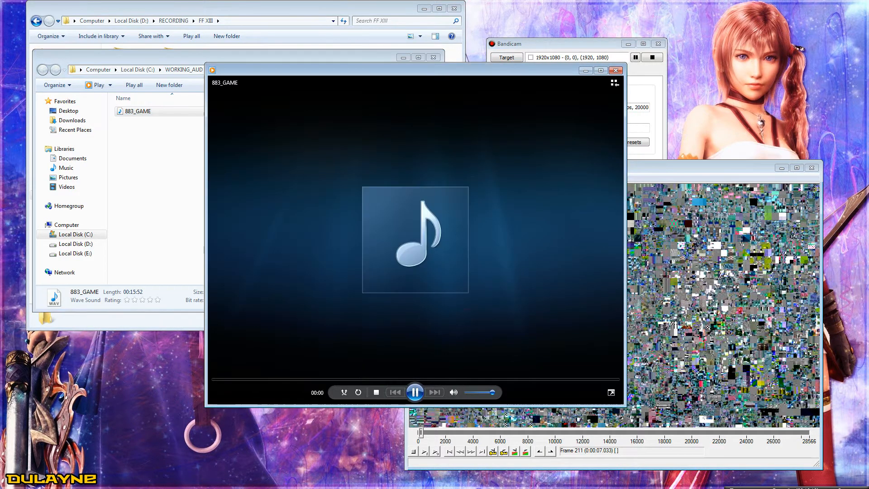
{"action": "left_click", "coordinate": [291, 380]}
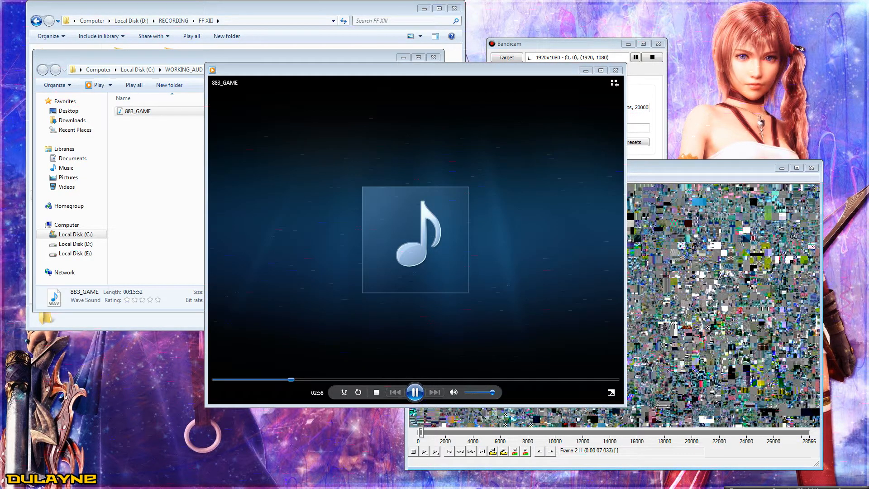
{"action": "left_click", "coordinate": [345, 380]}
{"action": "left_click", "coordinate": [412, 379]}
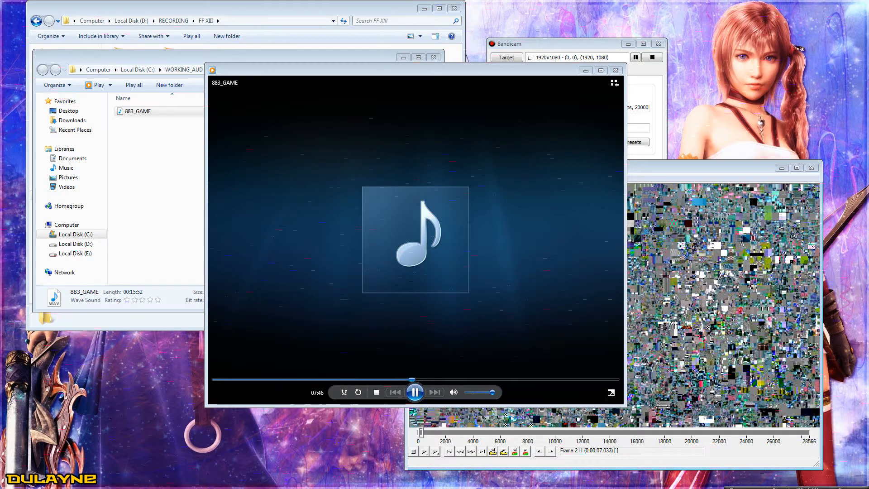
{"action": "left_click", "coordinate": [506, 379]}
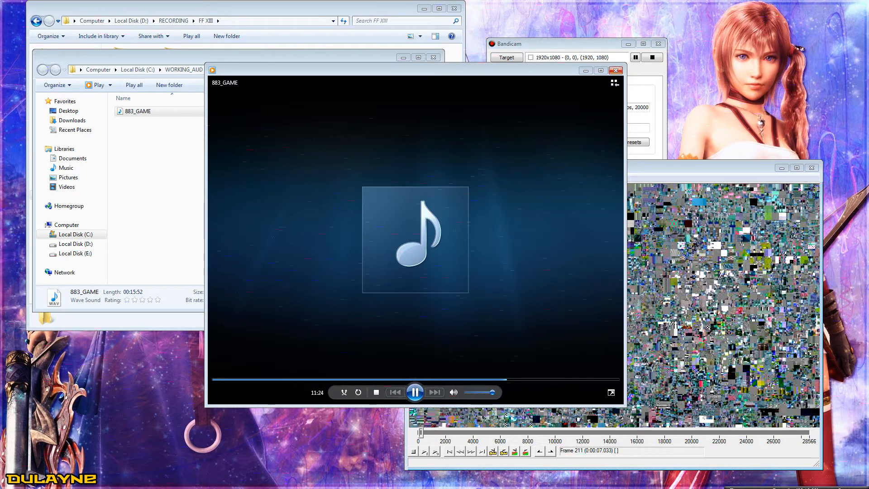
{"action": "left_click", "coordinate": [615, 70]}
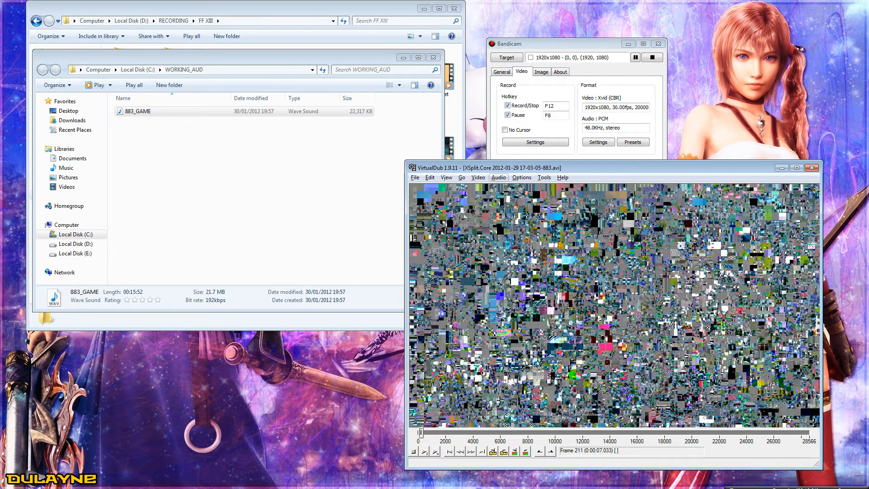
Set the recording's source audio to Stream 2 and save it as the WAV file 883_COMMENTARY in the WORKING_AUD folder.
{"action": "left_click", "coordinate": [498, 177]}
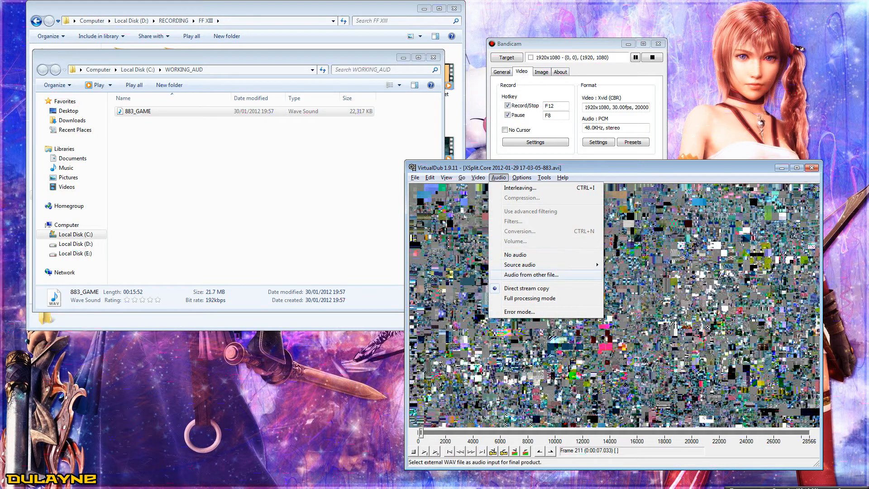
{"action": "mouse_move", "coordinate": [525, 265]}
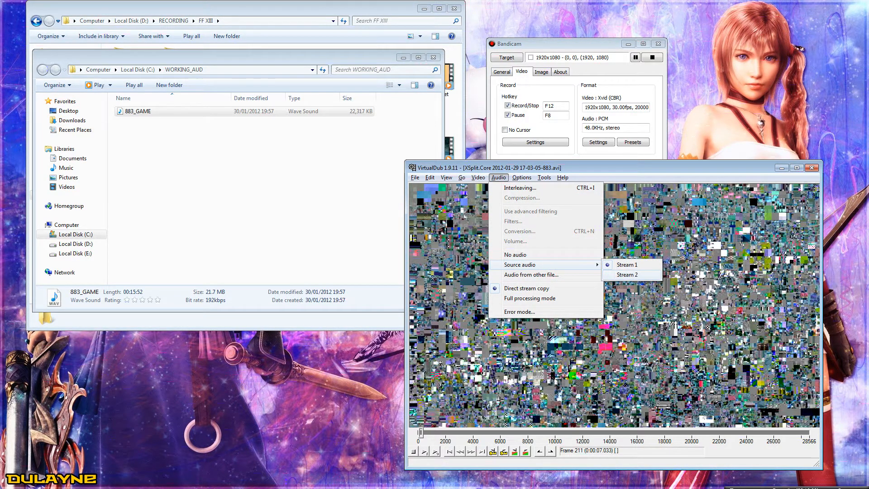
{"action": "left_click", "coordinate": [627, 275]}
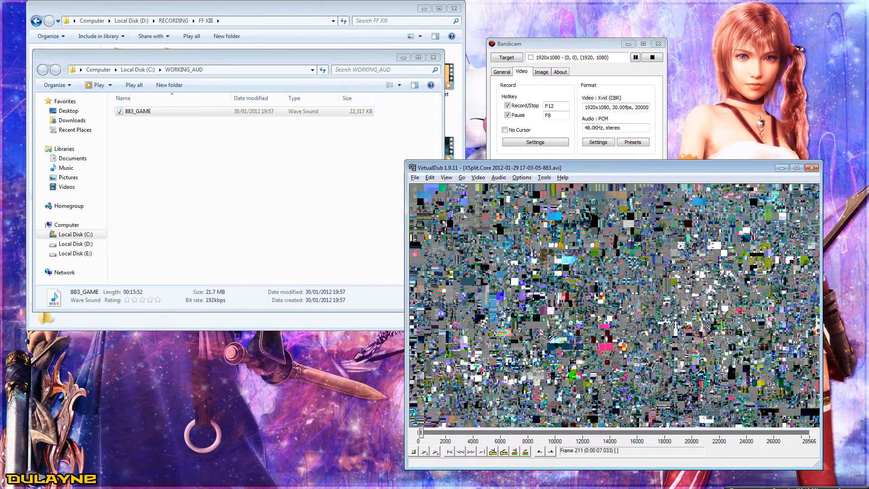
{"action": "left_click", "coordinate": [415, 178]}
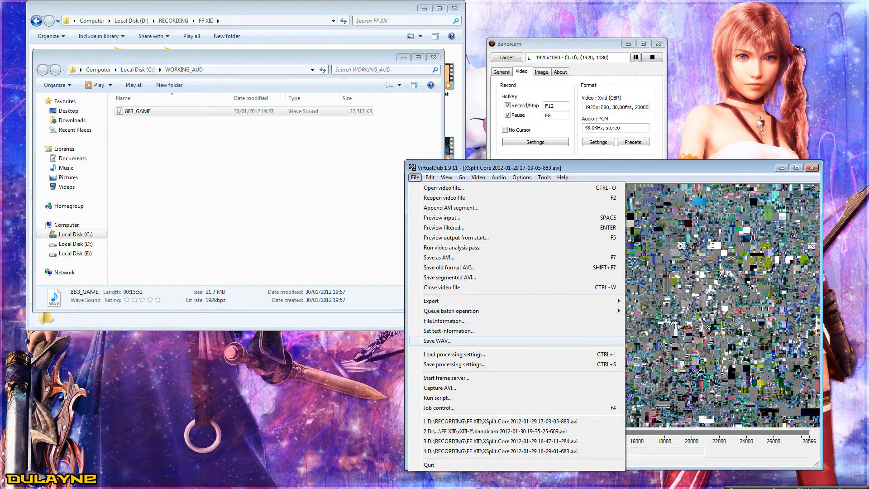
{"action": "left_click", "coordinate": [437, 341]}
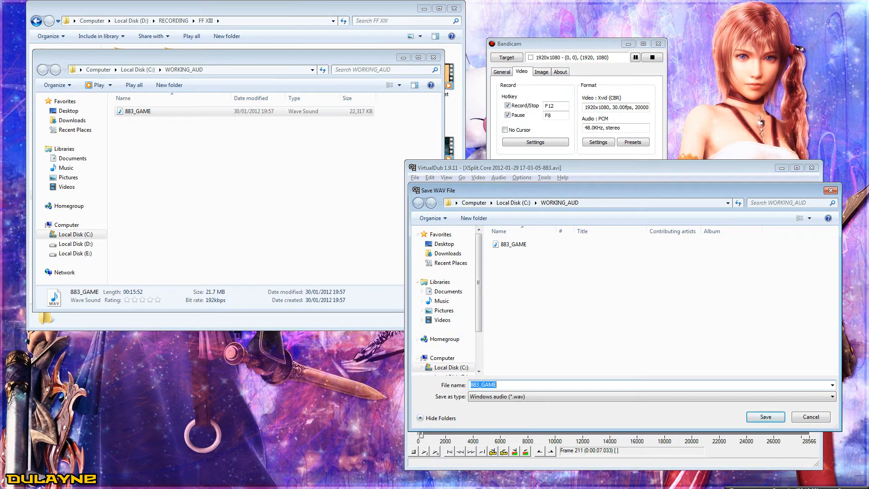
{"action": "type", "text": "883_COMMENTARY"}
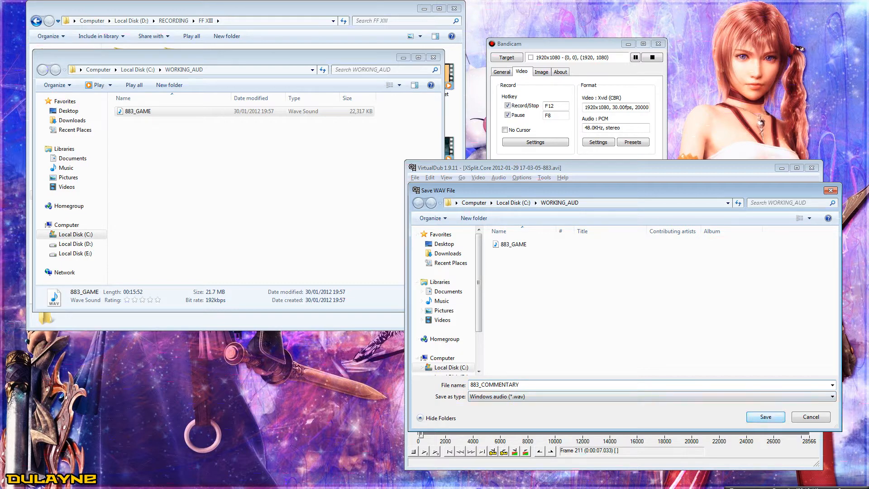
{"action": "key", "text": "Return"}
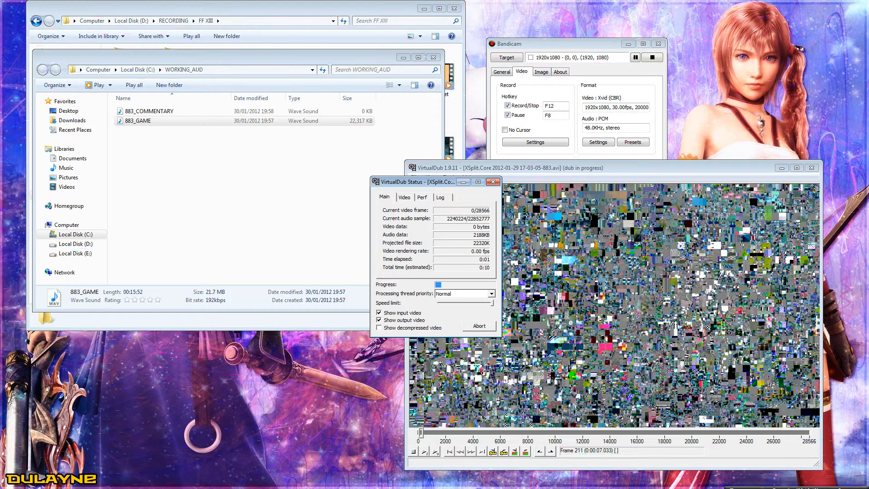
Move the VirtualDub window so that it partly overlaps the WORKING_AUD folder window.
{"action": "left_click_drag", "start_coordinate": [620, 167], "coordinate": [625, 229]}
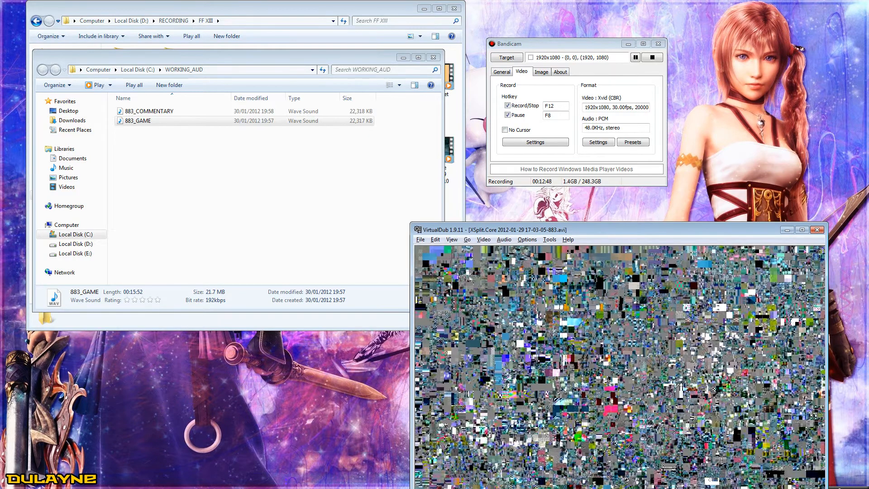
{"action": "key", "text": "alt+F4"}
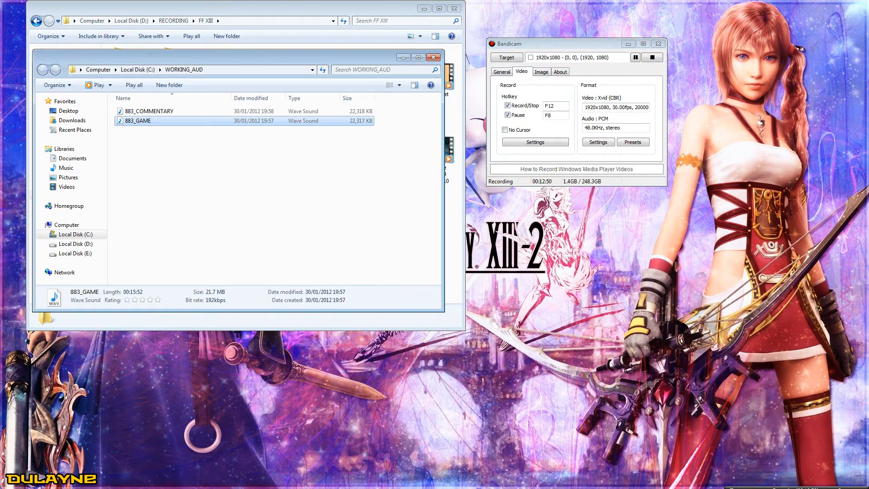
{"action": "key", "text": "alt+Tab"}
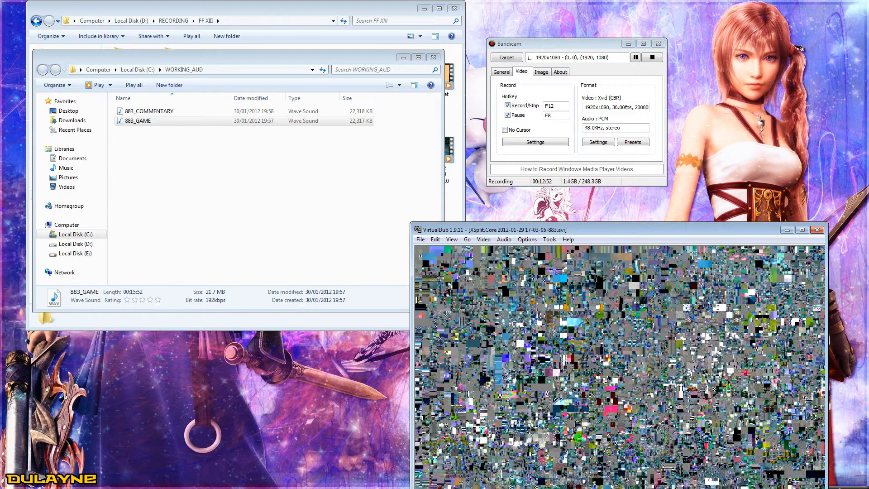
{"action": "left_click_drag", "start_coordinate": [626, 229], "coordinate": [543, 151]}
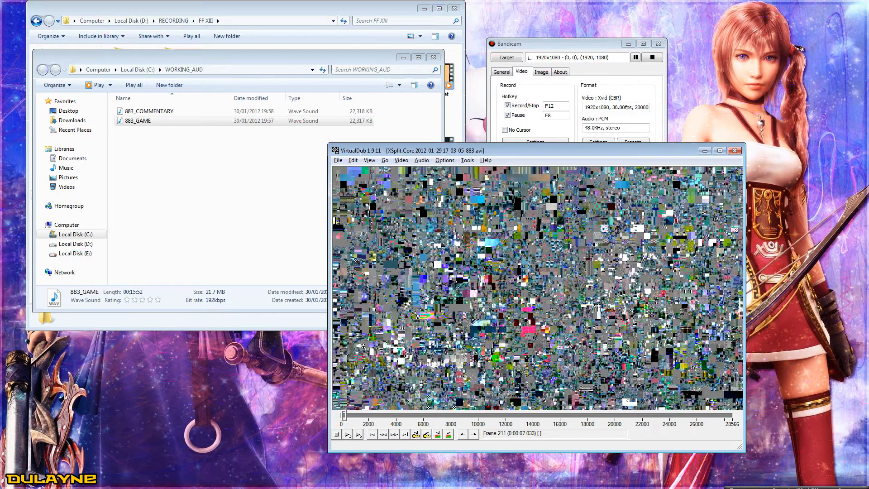
Play the exported 883_COMMENTARY file from about 2:51, pausing and resuming it, and close the player.
{"action": "left_click", "coordinate": [253, 172]}
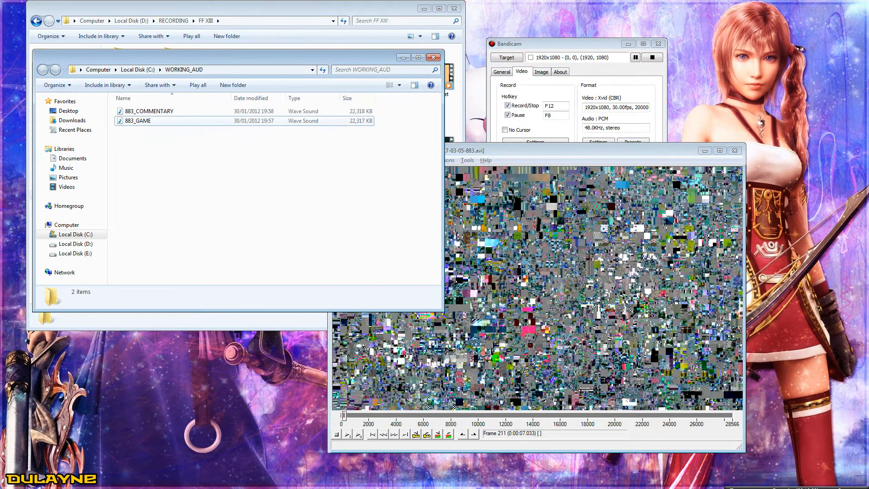
{"action": "double_click", "coordinate": [149, 111]}
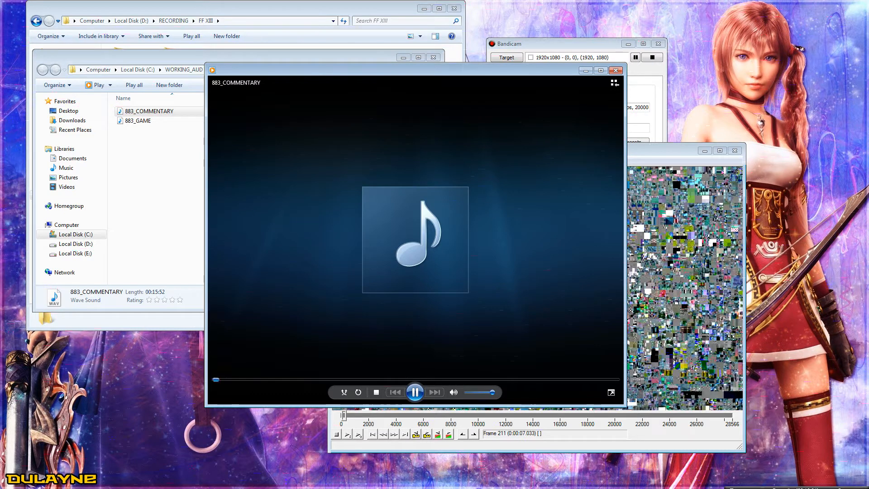
{"action": "left_click", "coordinate": [288, 379]}
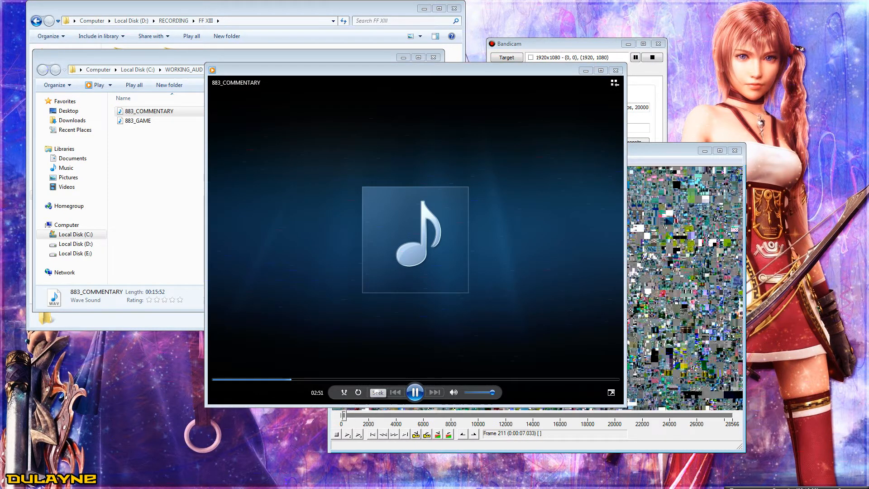
{"action": "left_click", "coordinate": [415, 392]}
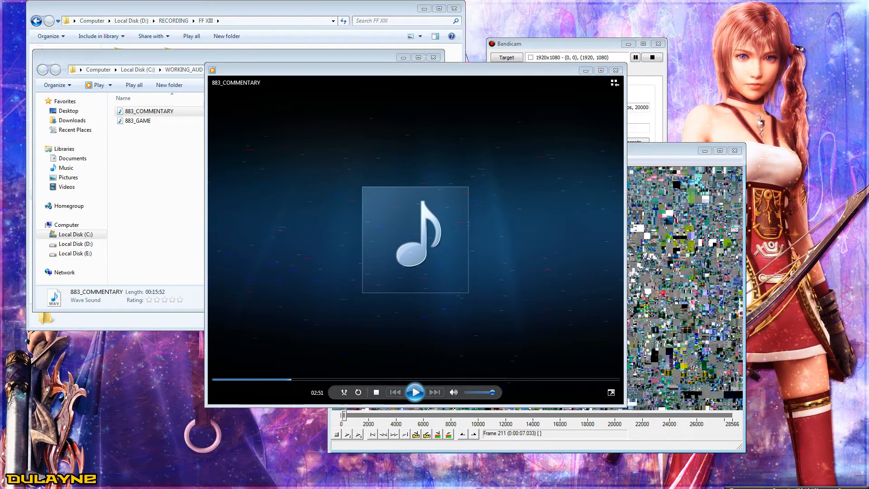
{"action": "left_click", "coordinate": [415, 392]}
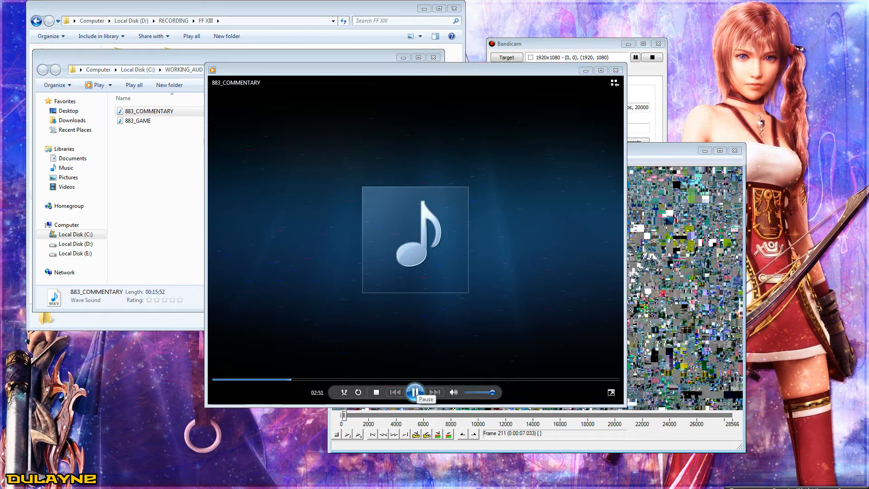
{"action": "left_click", "coordinate": [415, 393]}
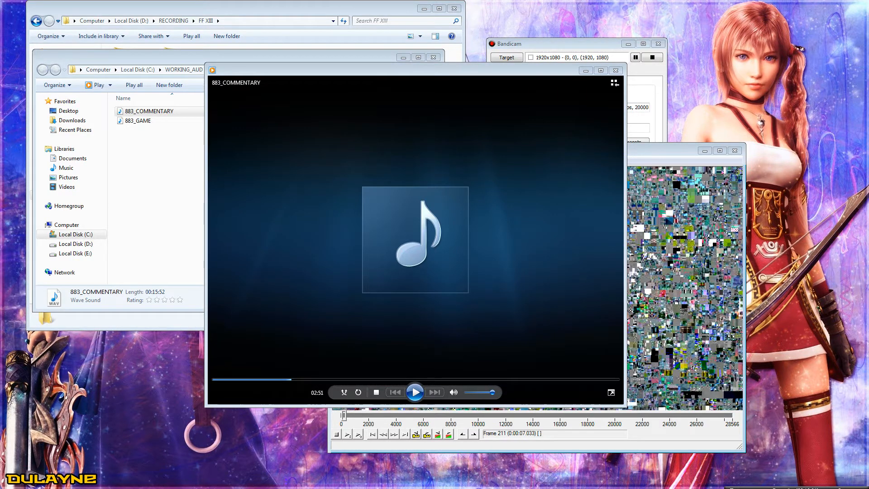
{"action": "left_click", "coordinate": [616, 70]}
{"action": "left_click", "coordinate": [253, 195]}
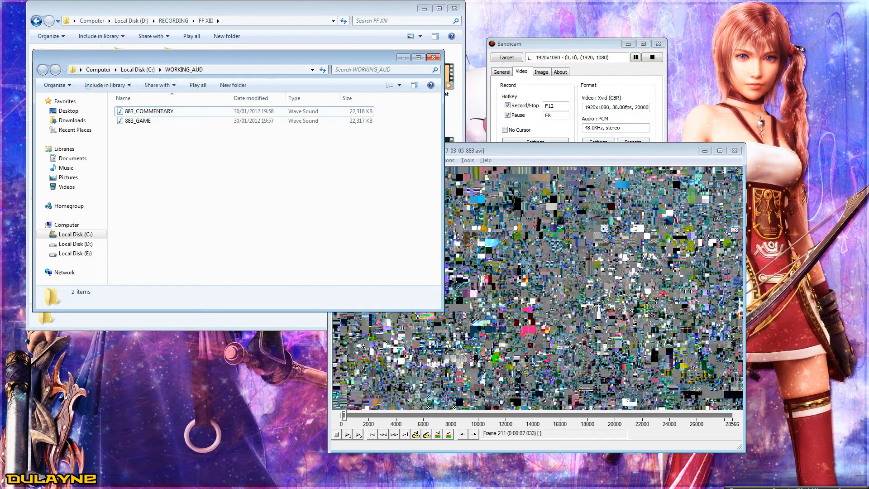
Switch to Audacity and load the 883_COMMENTARY file from the WORKING_AUD folder into the empty project.
{"action": "key", "text": "alt+Tab"}
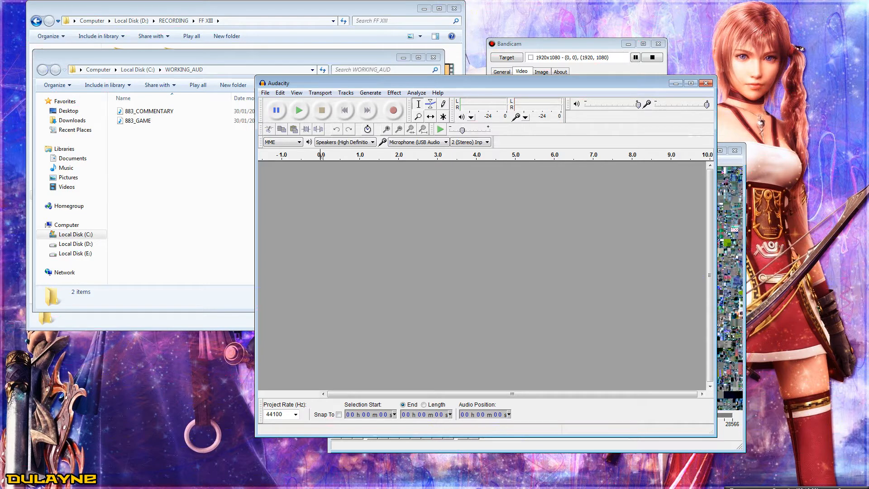
{"action": "left_click", "coordinate": [150, 111]}
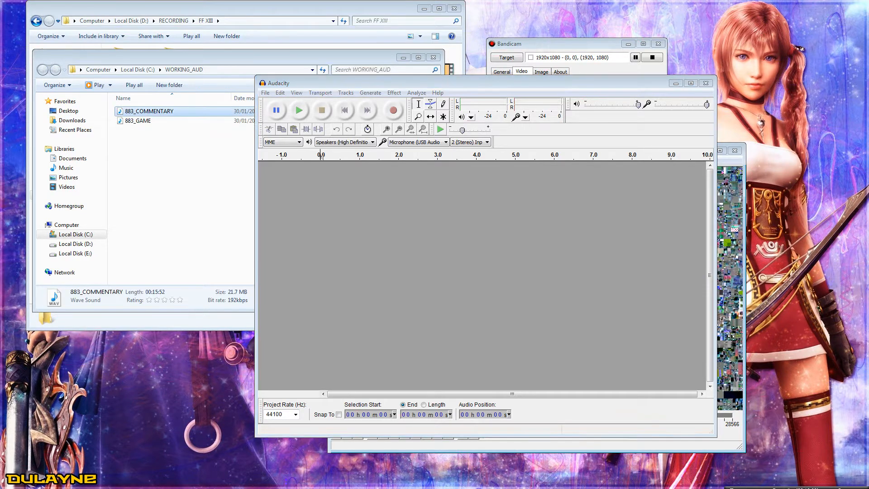
{"action": "left_click_drag", "start_coordinate": [150, 111], "coordinate": [452, 254]}
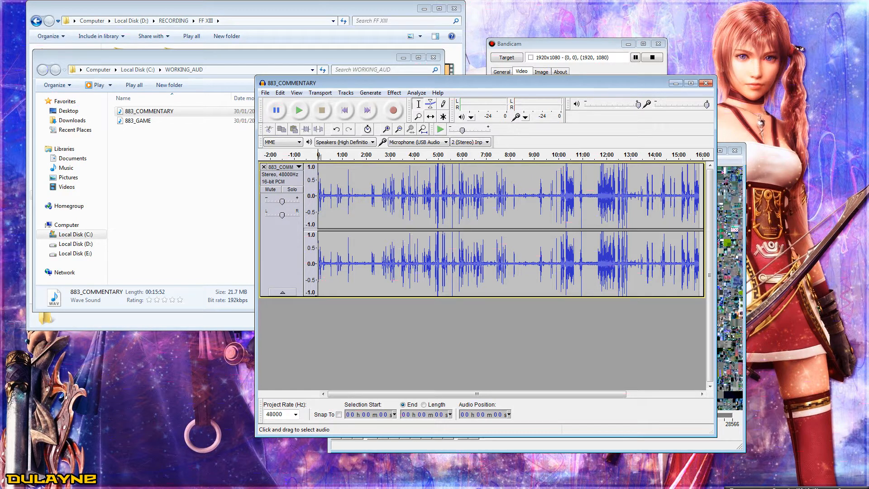
Inspect part of the commentary waveform closely, and maximize the Audacity window to view the whole track.
{"action": "scroll", "coordinate": [461, 226], "scroll_direction": "up", "scroll_amount": 6}
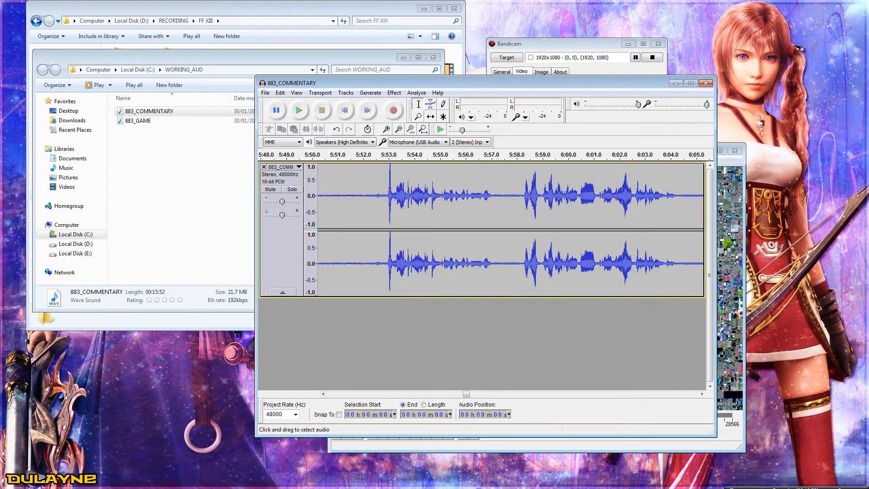
{"action": "scroll", "coordinate": [461, 226], "scroll_direction": "down", "scroll_amount": 2}
{"action": "key", "text": "super+Up"}
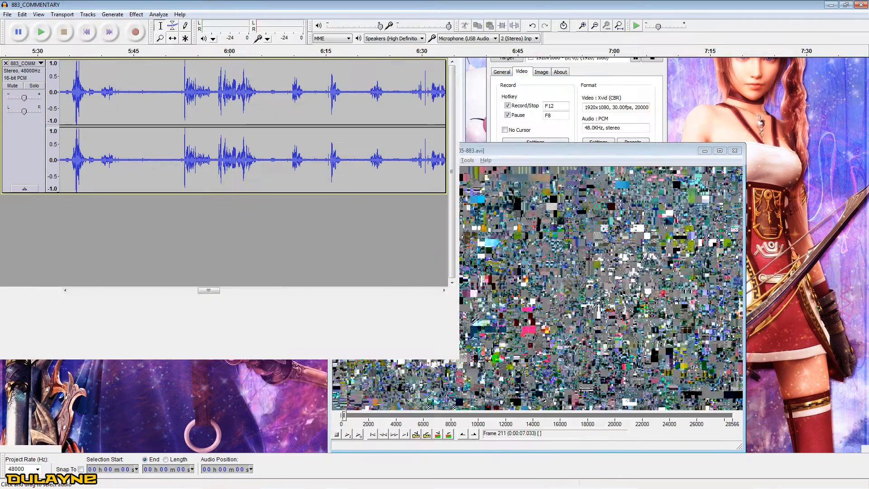
{"action": "scroll", "coordinate": [160, 127], "scroll_direction": "down", "scroll_amount": 6}
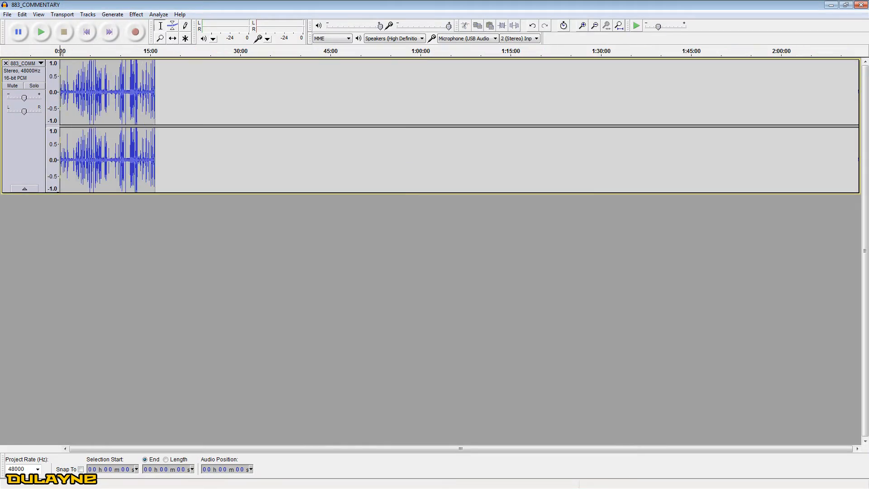
Play a moment of the commentary track's background noise from the quiet stretch at about 1:45.
{"action": "scroll", "coordinate": [160, 127], "scroll_direction": "up", "scroll_amount": 4}
{"action": "left_click_drag", "start_coordinate": [717, 448], "coordinate": [205, 449]}
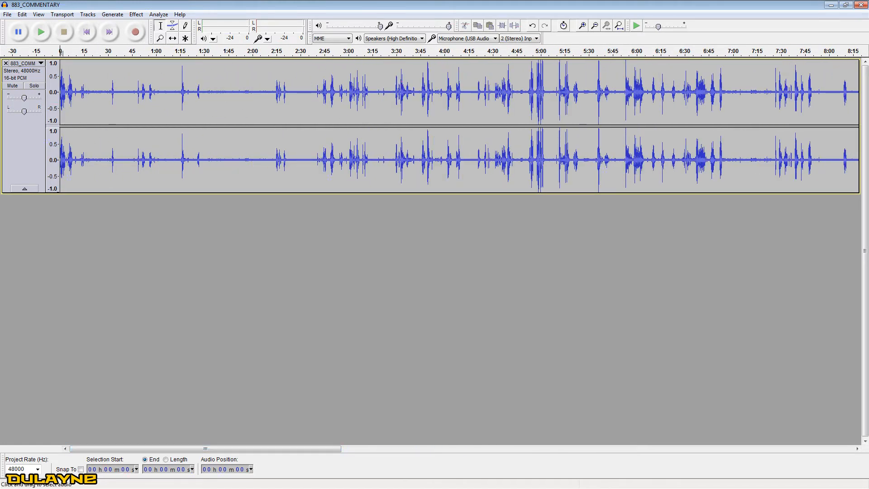
{"action": "left_click", "coordinate": [228, 95]}
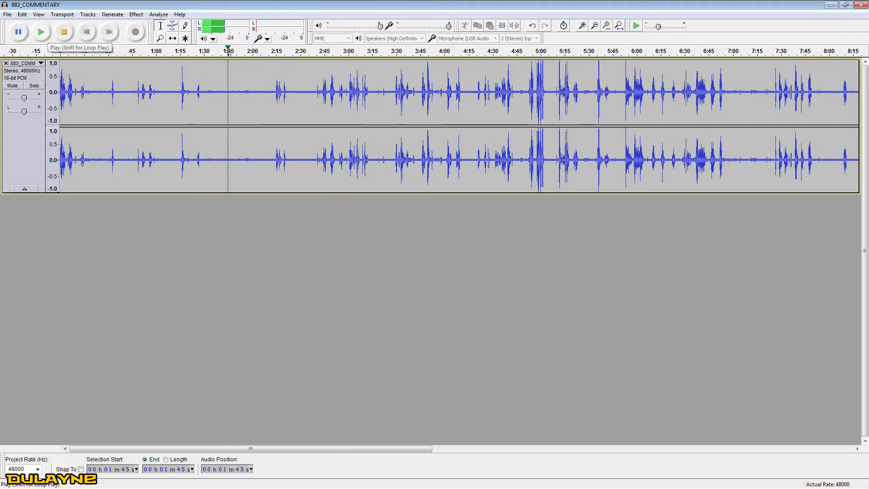
{"action": "left_click", "coordinate": [63, 32]}
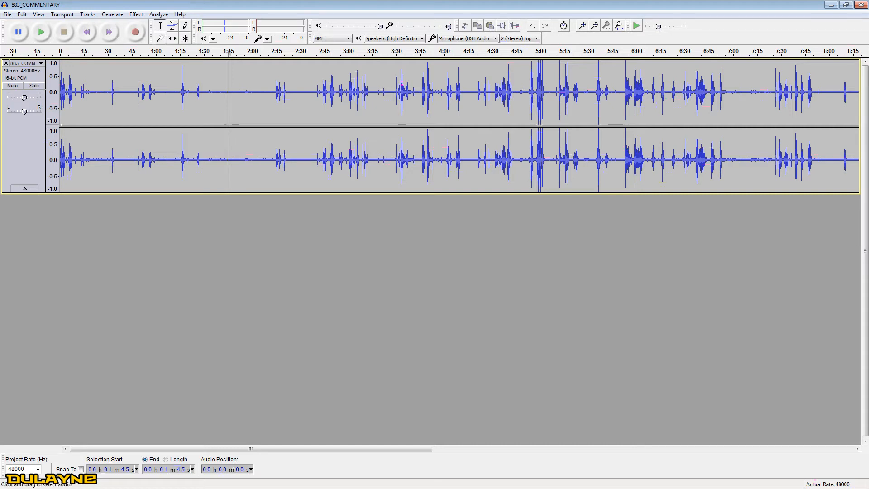
Capture a noise profile from the quiet part of the commentary track between about 1:38 and 1:53.
{"action": "left_click_drag", "start_coordinate": [217, 90], "coordinate": [240, 90]}
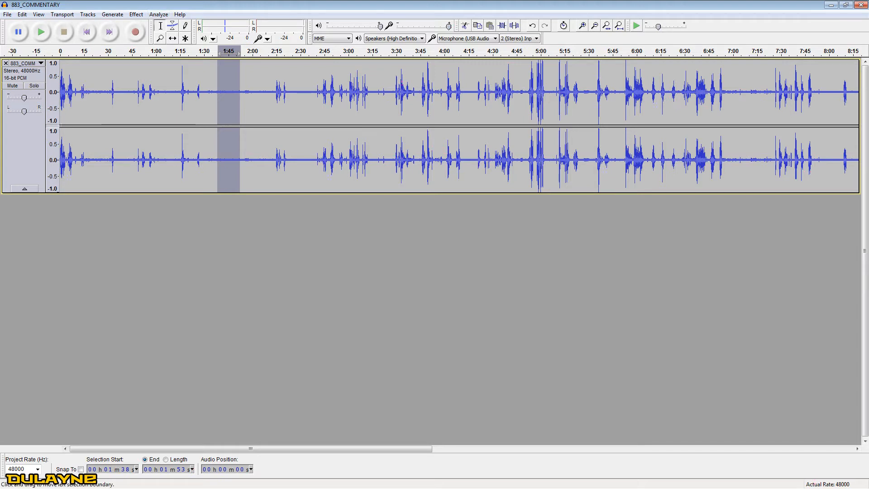
{"action": "left_click", "coordinate": [136, 14]}
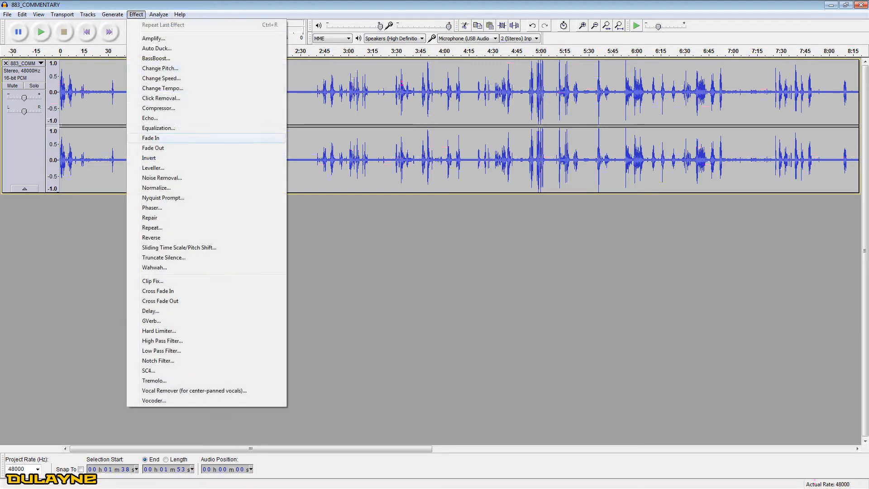
{"action": "left_click", "coordinate": [162, 177]}
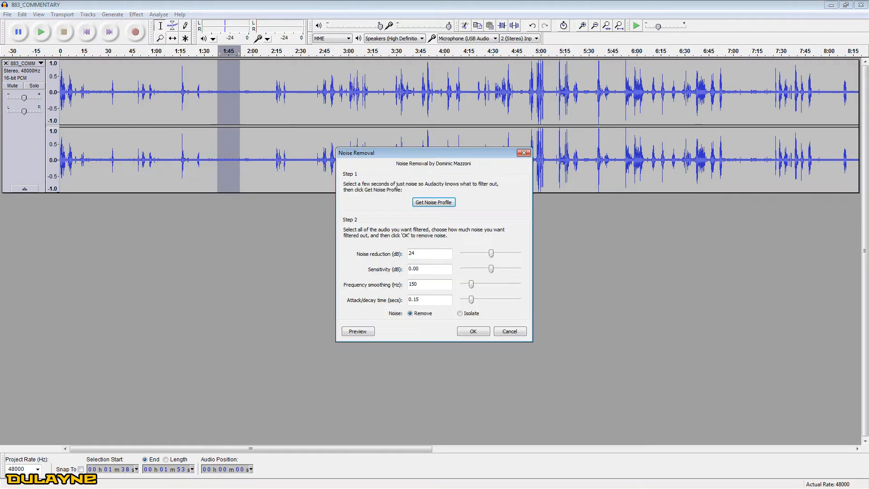
{"action": "left_click_drag", "start_coordinate": [425, 153], "coordinate": [421, 132]}
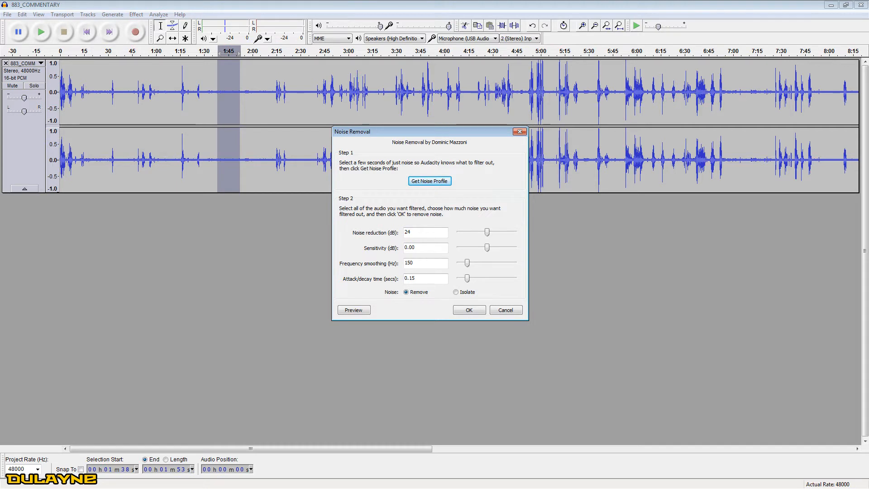
{"action": "left_click", "coordinate": [430, 180]}
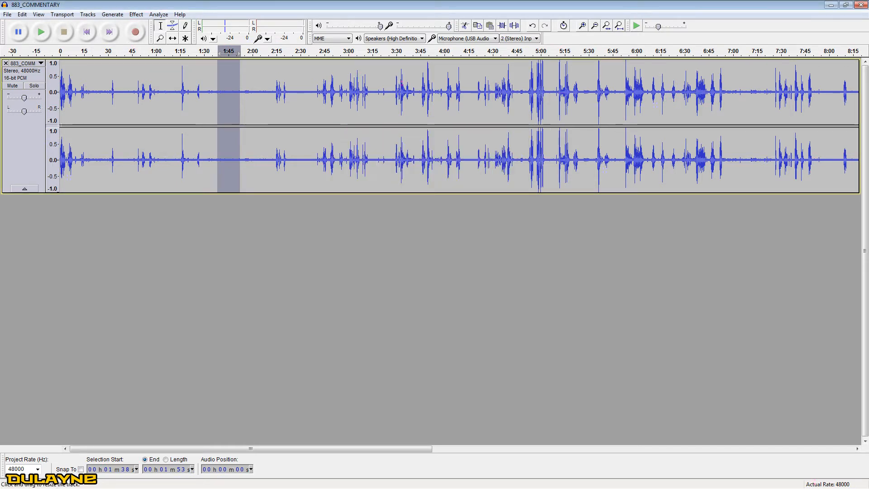
{"action": "left_click", "coordinate": [430, 272]}
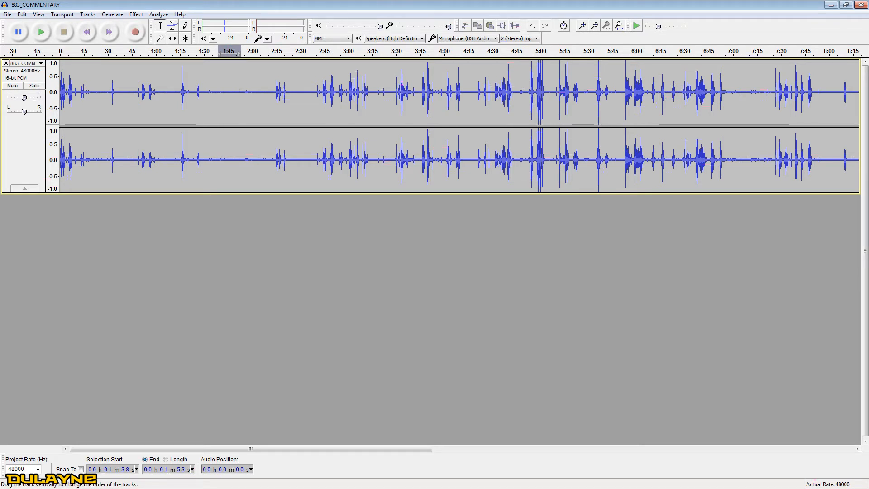
Apply Noise Removal to the whole commentary track with 24 dB noise reduction, 0.00 dB sensitivity, 150 Hz frequency smoothing and 0.15 s attack/decay time.
{"action": "key", "text": "ctrl+a"}
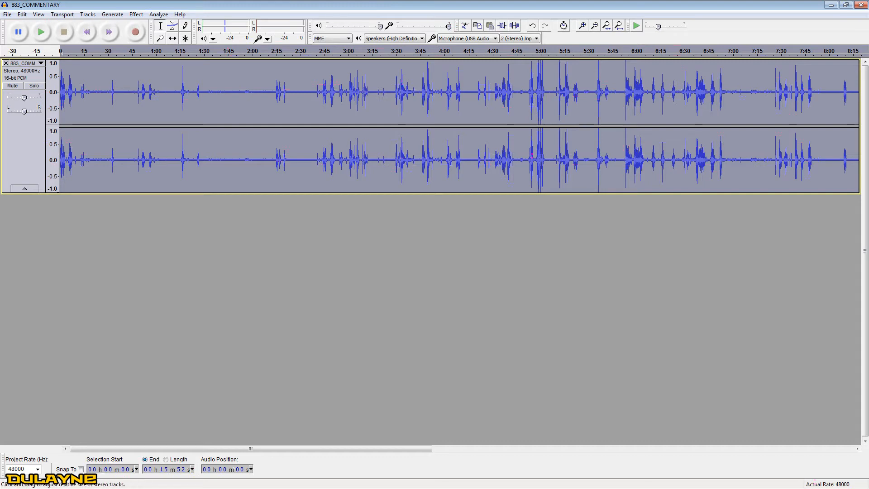
{"action": "left_click", "coordinate": [136, 14]}
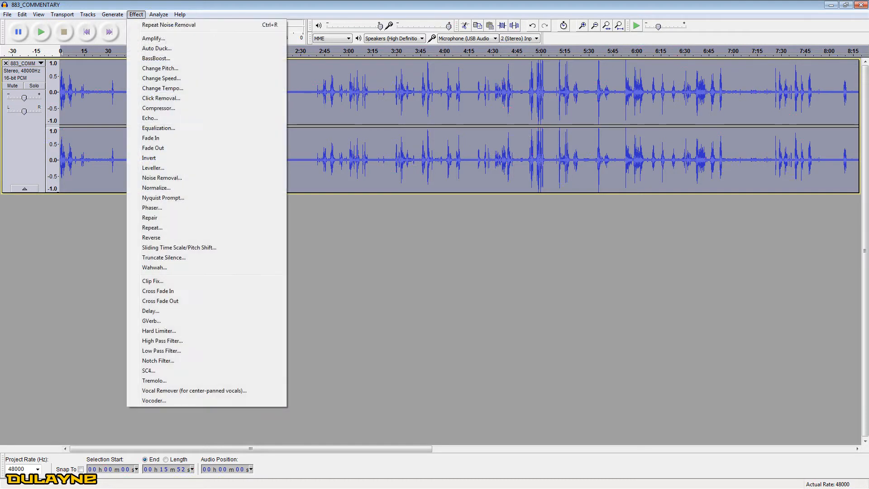
{"action": "left_click", "coordinate": [162, 177]}
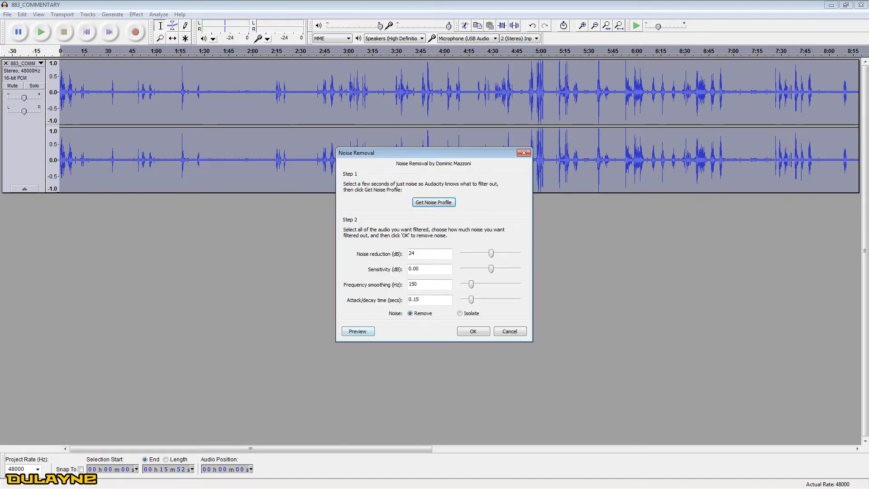
{"action": "key", "text": "Return"}
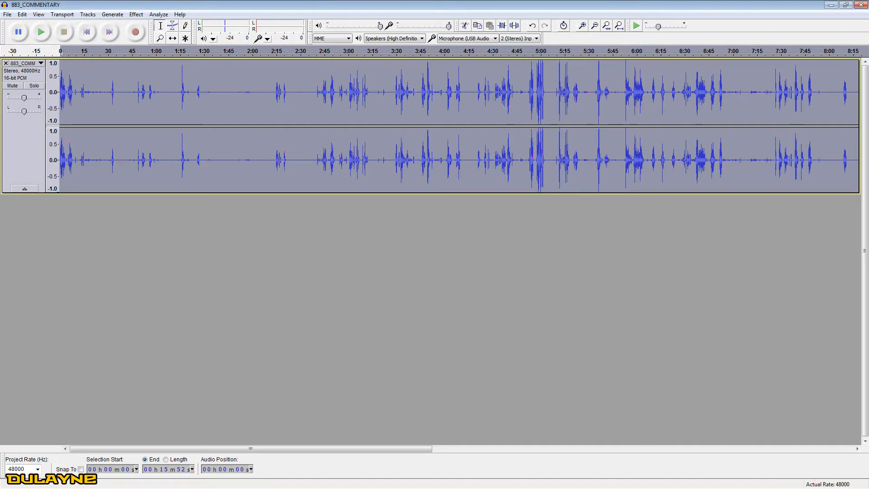
{"action": "key", "text": "ctrl+shift+a"}
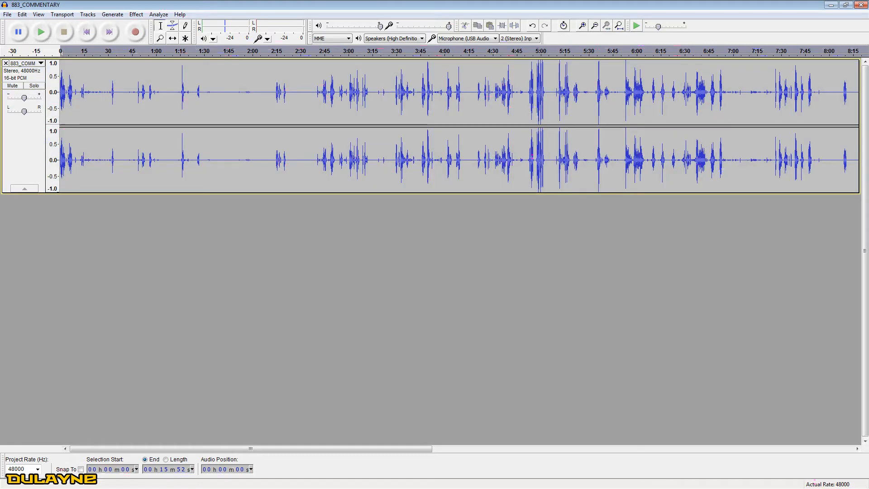
Listen briefly to the start of the cleaned commentary and to its quiet section from about 1:36 to 1:45.
{"action": "left_click", "coordinate": [40, 32]}
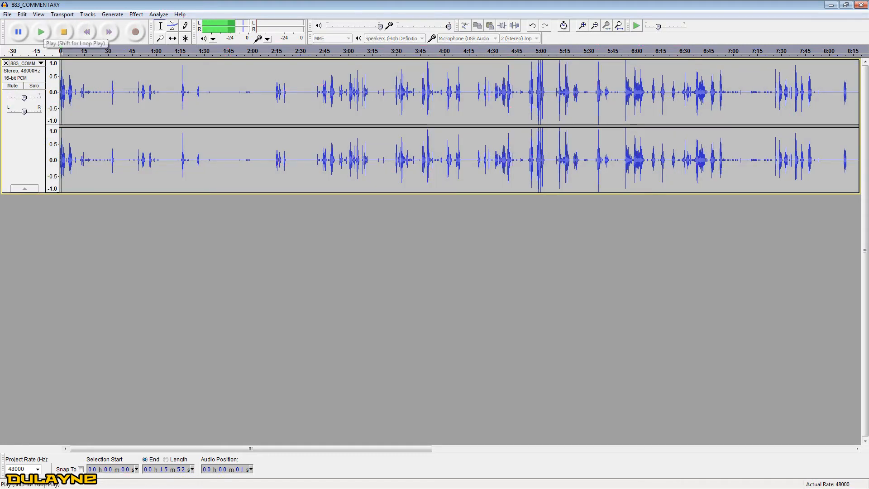
{"action": "left_click", "coordinate": [63, 33]}
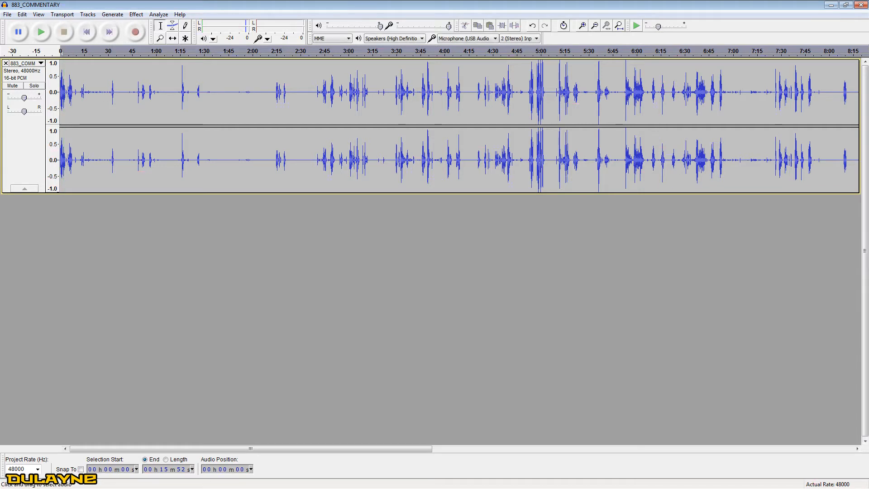
{"action": "left_click_drag", "start_coordinate": [214, 136], "coordinate": [228, 136]}
{"action": "left_click", "coordinate": [41, 33]}
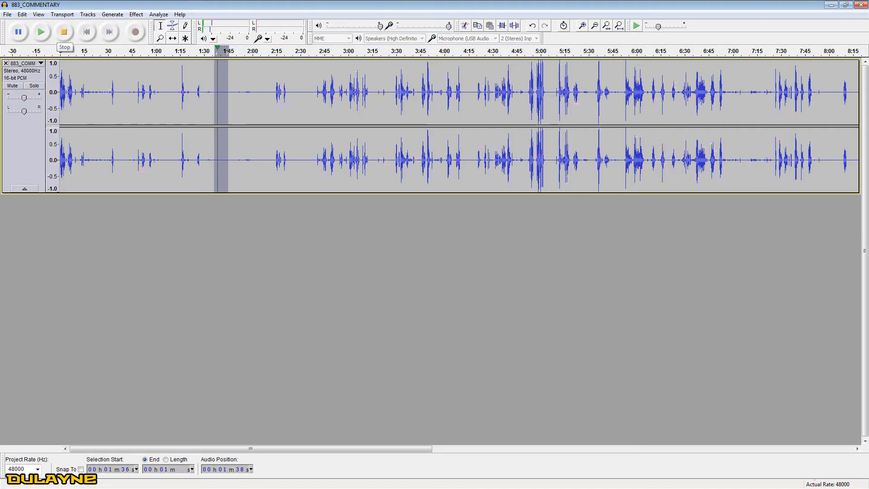
{"action": "left_click", "coordinate": [63, 33]}
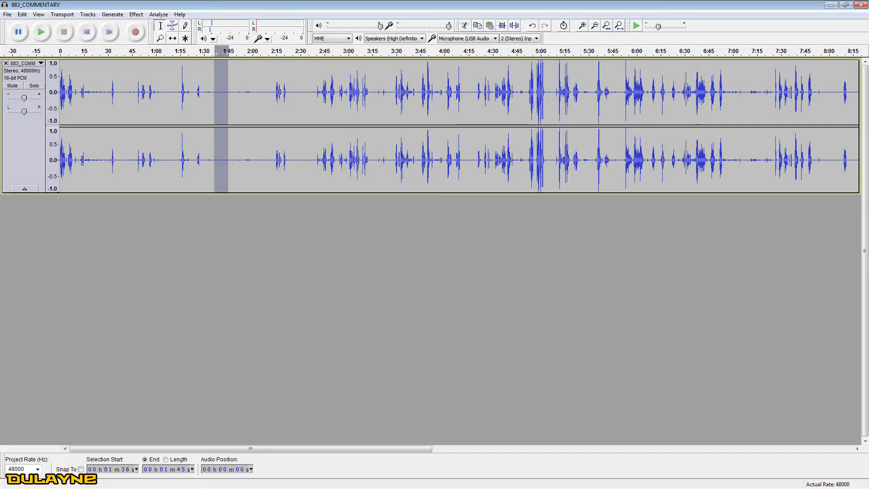
{"action": "left_click", "coordinate": [217, 253]}
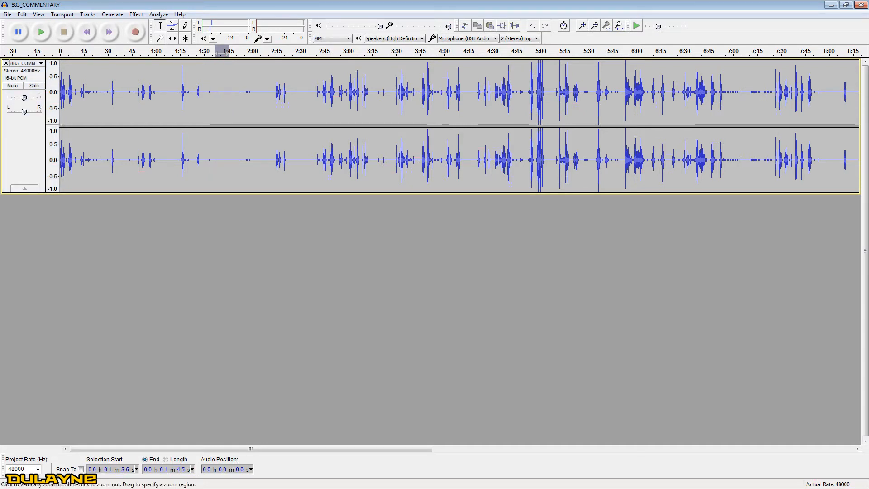
Apply BassBoost to the whole commentary track with a frequency of 200 Hz and a boost of 6 dB.
{"action": "key", "text": "ctrl+a"}
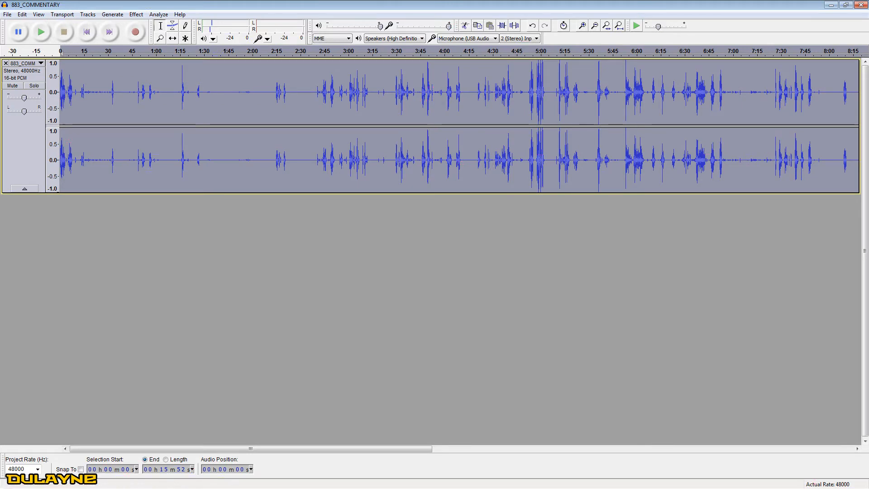
{"action": "left_click", "coordinate": [136, 15]}
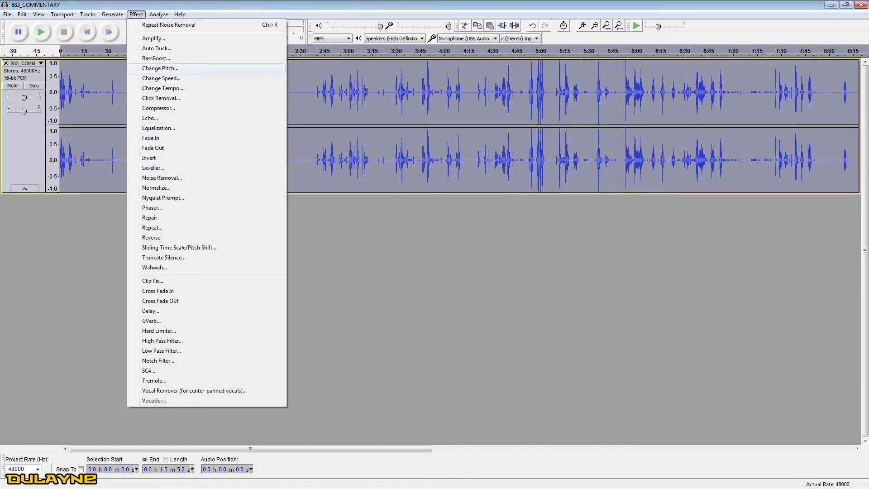
{"action": "left_click", "coordinate": [156, 58]}
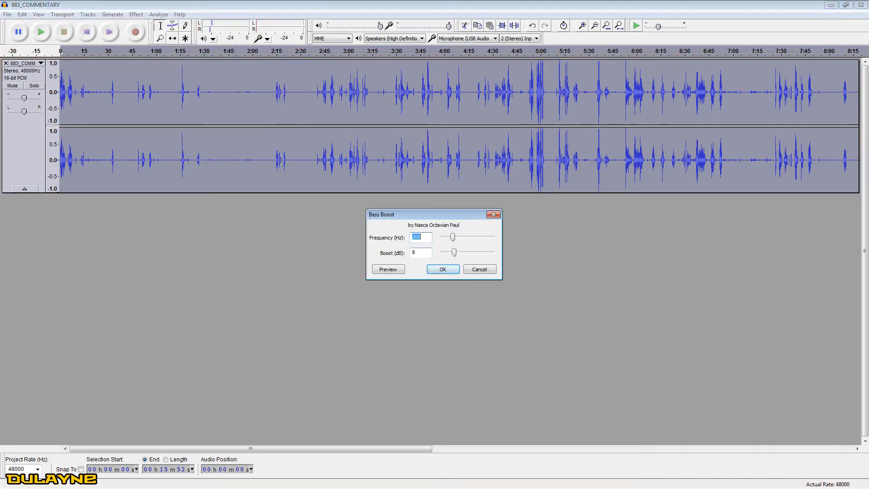
{"action": "mouse_move", "coordinate": [454, 253]}
{"action": "left_mouse_down"}
{"action": "mouse_move", "coordinate": [472, 252]}
{"action": "mouse_move", "coordinate": [449, 252]}
{"action": "left_mouse_up"}
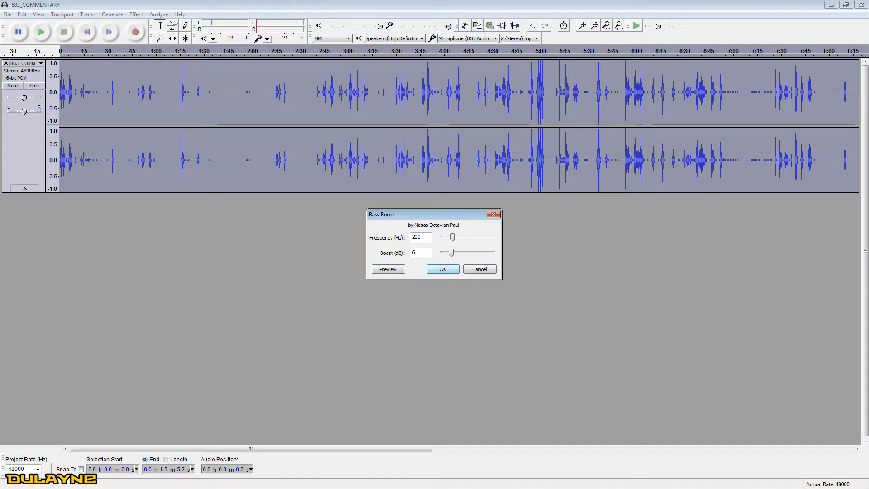
{"action": "left_click", "coordinate": [443, 269]}
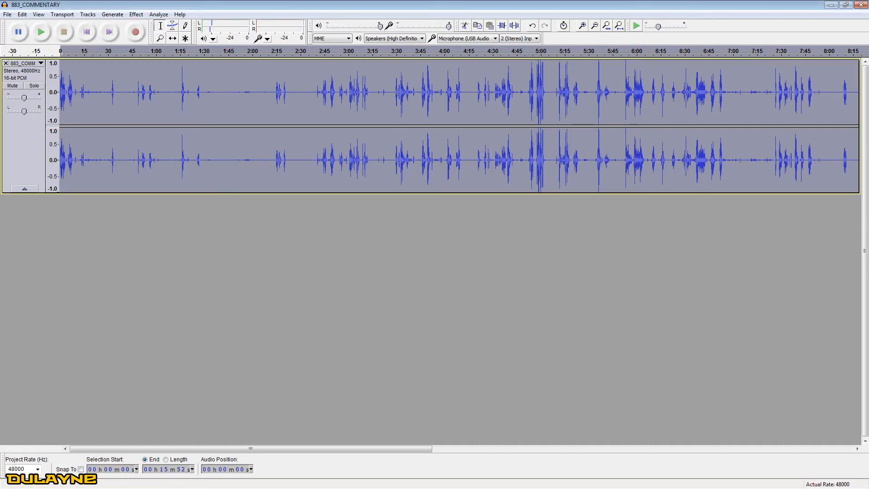
Play the first few seconds of the bass-boosted commentary and stop playback.
{"action": "left_click", "coordinate": [421, 262]}
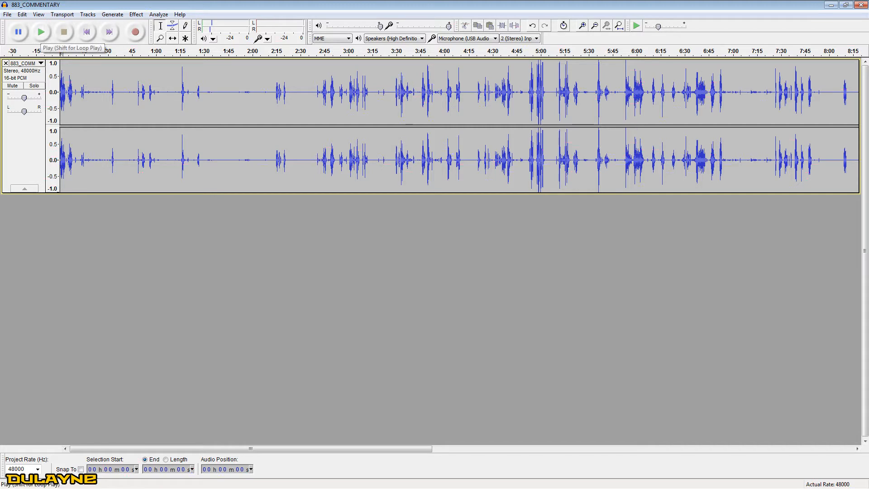
{"action": "left_click", "coordinate": [41, 32]}
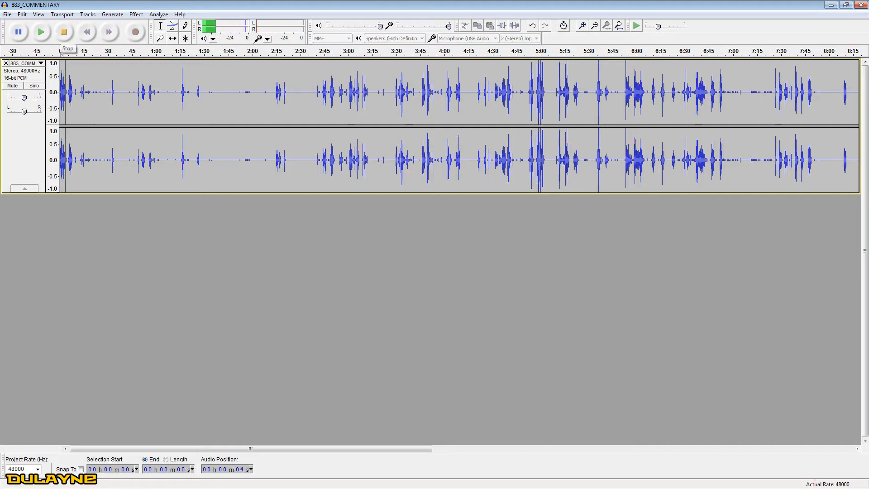
{"action": "left_click", "coordinate": [64, 33]}
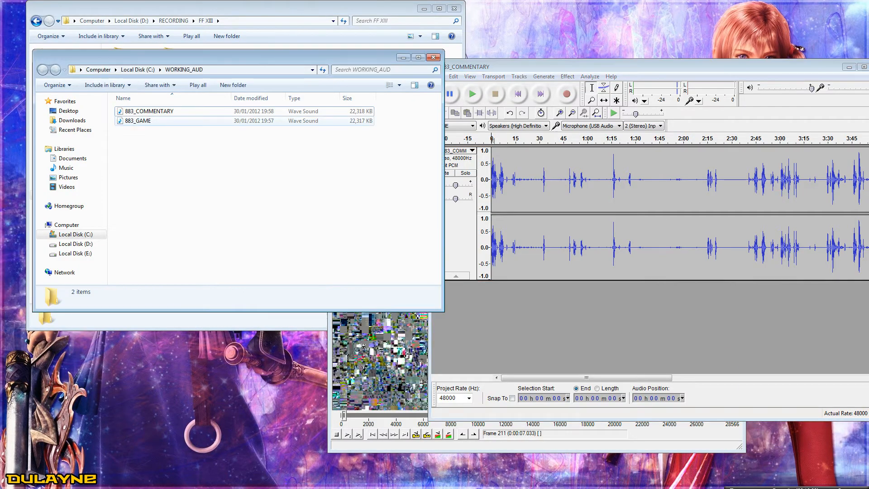
Add the 883_GAME file from the WORKING_AUD folder as a second track and maximize the Audacity window to show both tracks.
{"action": "left_click_drag", "start_coordinate": [155, 121], "coordinate": [183, 152]}
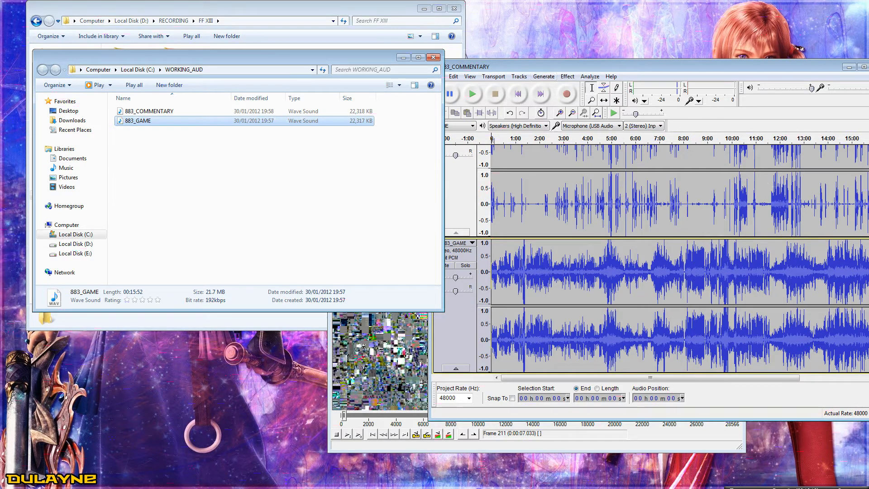
{"action": "left_click_drag", "start_coordinate": [543, 66], "coordinate": [356, 0]}
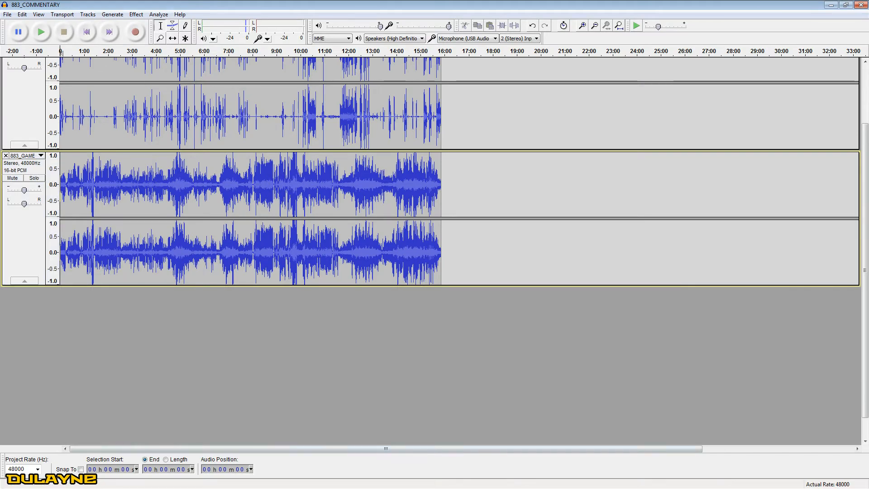
{"action": "scroll", "coordinate": [430, 193], "scroll_direction": "up", "scroll_amount": 3}
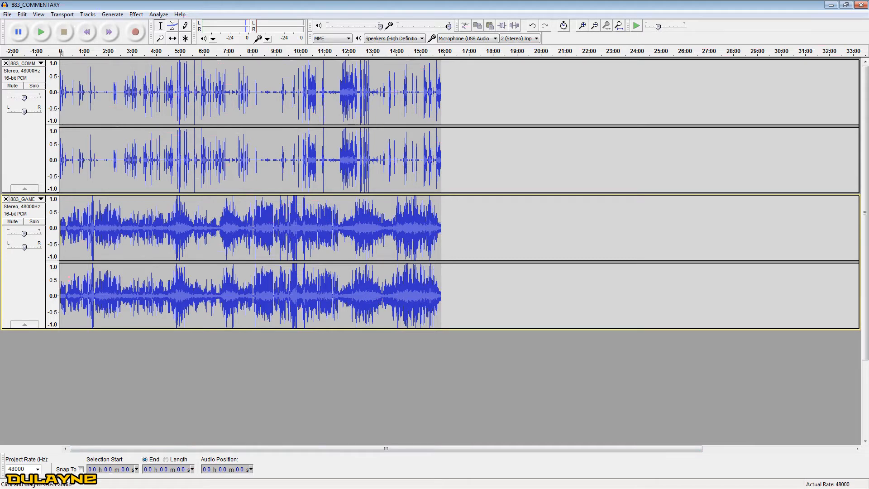
Compare where the commentary and game tracks end at close range, and return to the overview of both tracks.
{"action": "scroll", "coordinate": [448, 227], "scroll_direction": "up", "scroll_amount": 4, "text": "ctrl"}
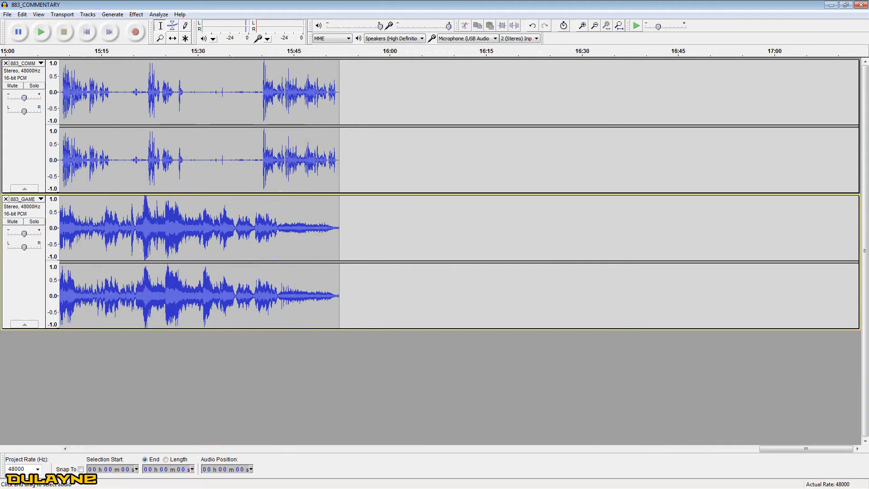
{"action": "scroll", "coordinate": [389, 226], "scroll_direction": "up", "scroll_amount": 3, "text": "ctrl"}
{"action": "scroll", "coordinate": [389, 227], "scroll_direction": "left", "scroll_amount": 4}
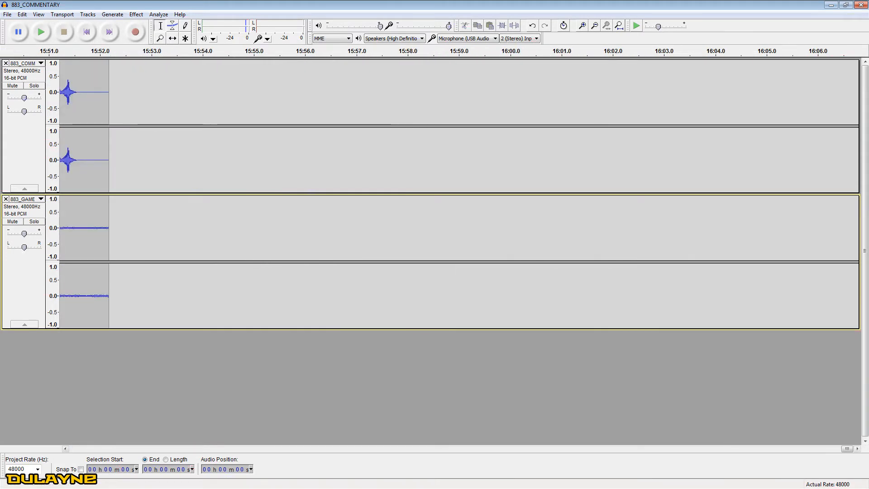
{"action": "mouse_move", "coordinate": [847, 449]}
{"action": "left_mouse_down"}
{"action": "mouse_move", "coordinate": [832, 449]}
{"action": "mouse_move", "coordinate": [840, 449]}
{"action": "left_mouse_up"}
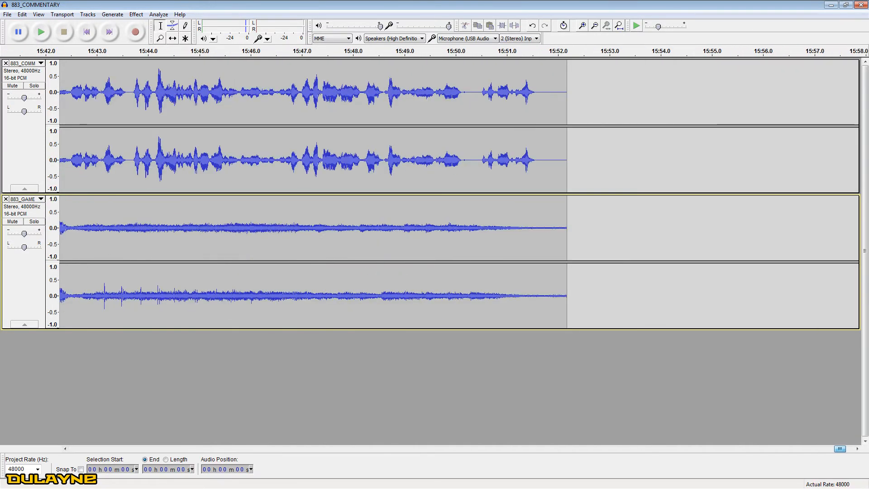
{"action": "scroll", "coordinate": [460, 195], "scroll_direction": "down", "scroll_amount": 6, "text": "ctrl"}
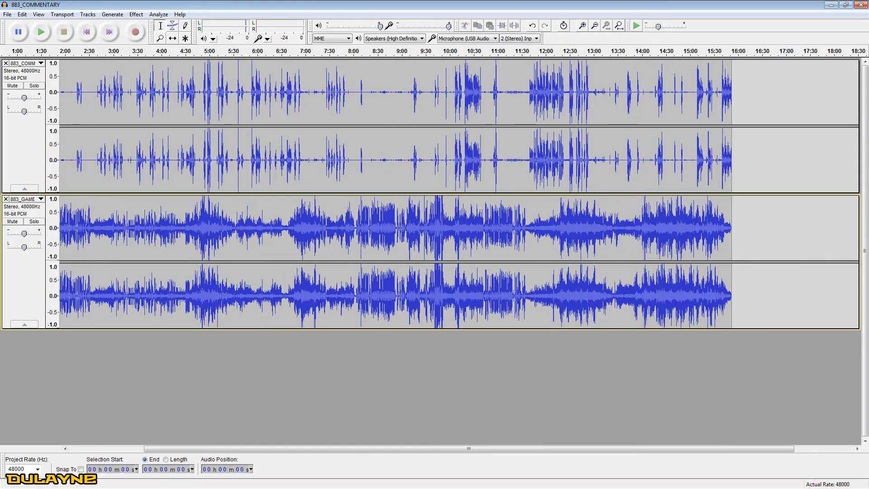
{"action": "left_click_drag", "start_coordinate": [468, 449], "coordinate": [394, 449]}
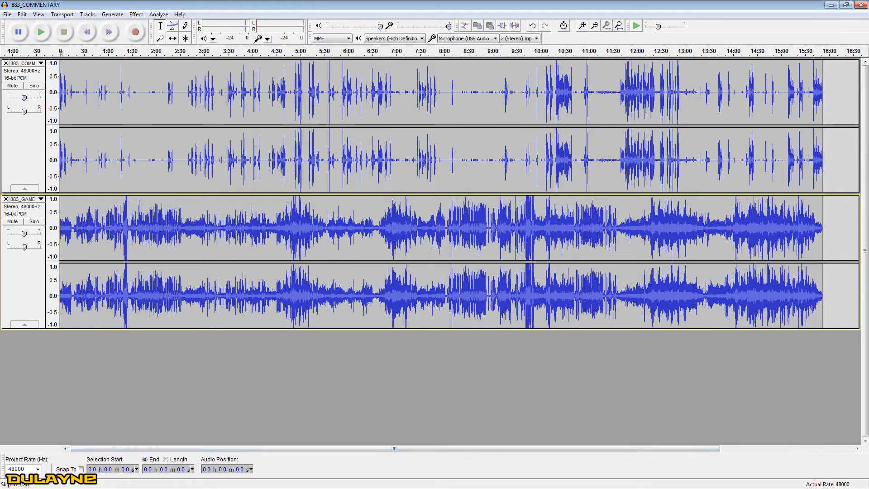
Play the first few seconds of the commentary and game tracks together and pause playback.
{"action": "left_click", "coordinate": [41, 31]}
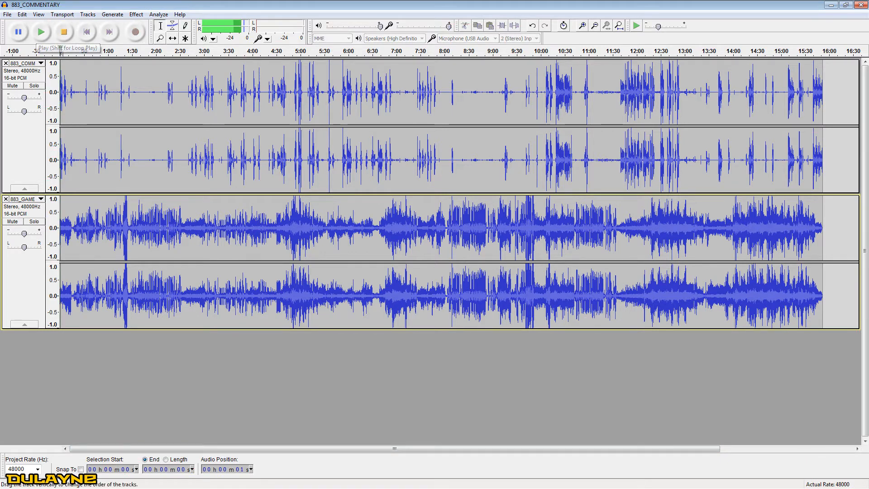
{"action": "left_click_drag", "start_coordinate": [24, 246], "coordinate": [24, 246]}
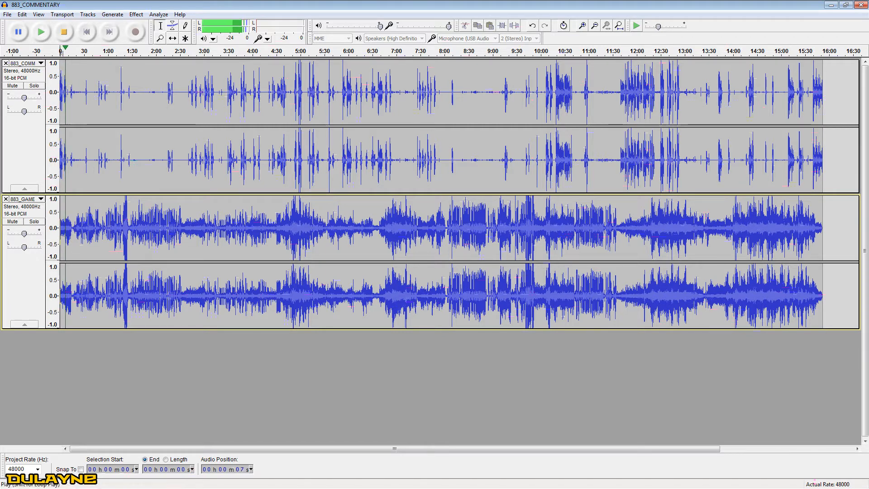
{"action": "left_click", "coordinate": [18, 33]}
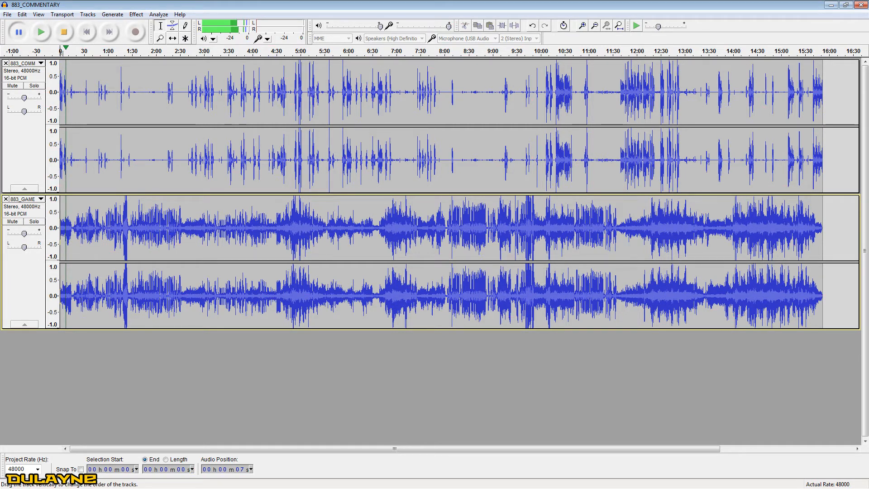
Lower the game track's gain to below -6 dB and replay the opening of both tracks to check the balance.
{"action": "left_click_drag", "start_coordinate": [24, 233], "coordinate": [23, 233]}
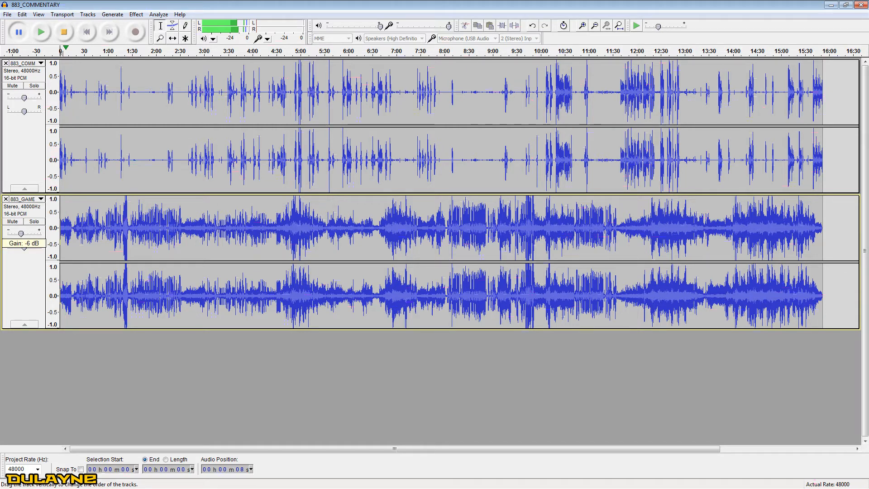
{"action": "left_click_drag", "start_coordinate": [19, 234], "coordinate": [18, 233]}
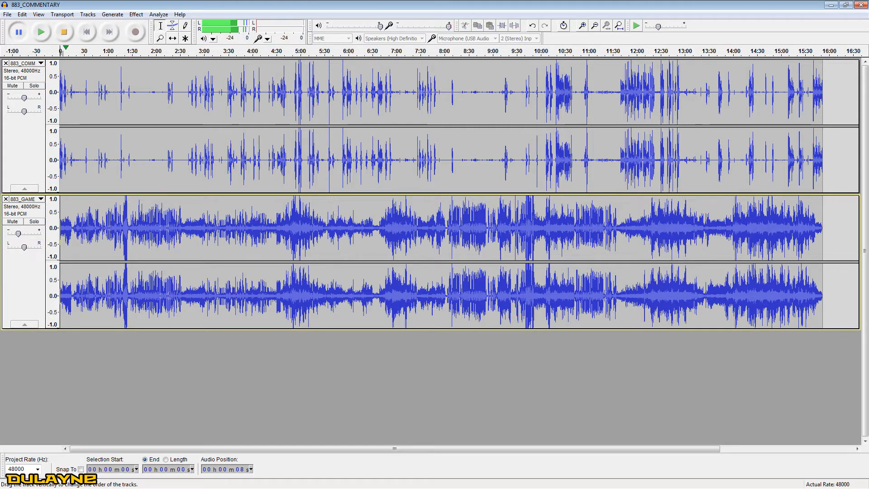
{"action": "left_click", "coordinate": [64, 31]}
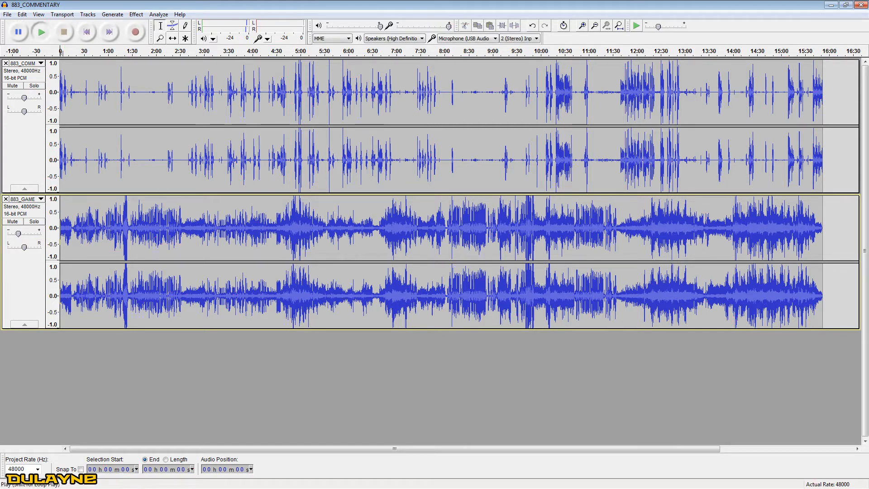
{"action": "left_click", "coordinate": [41, 32]}
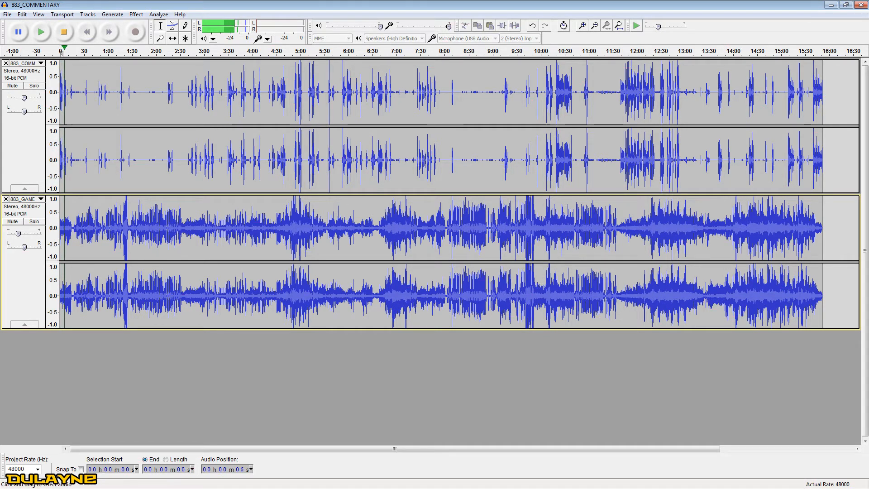
{"action": "key", "text": "space"}
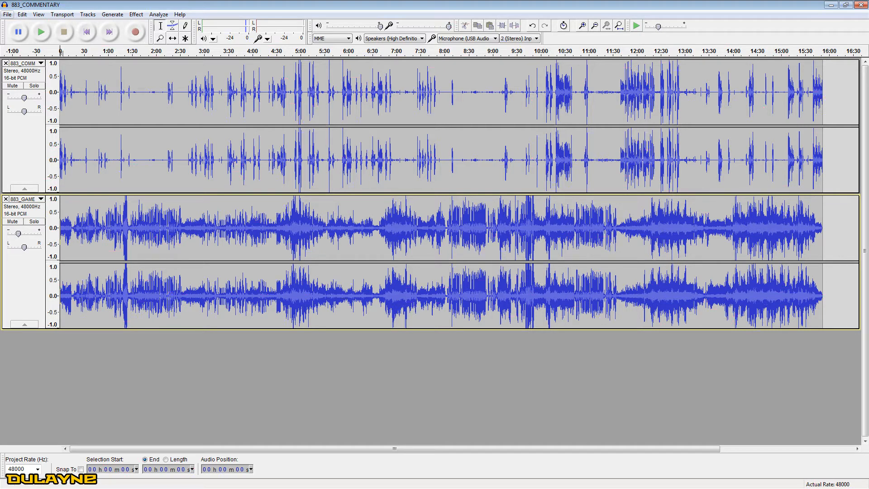
{"action": "left_click", "coordinate": [7, 14]}
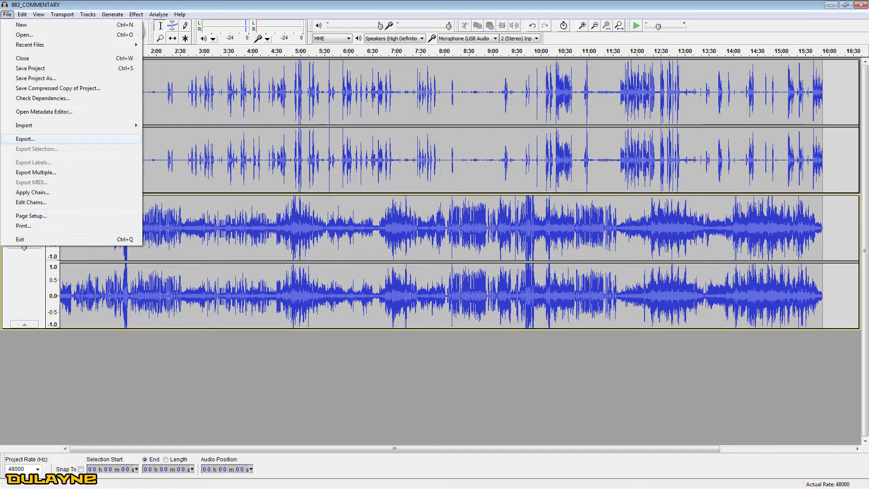
{"action": "left_click", "coordinate": [25, 139]}
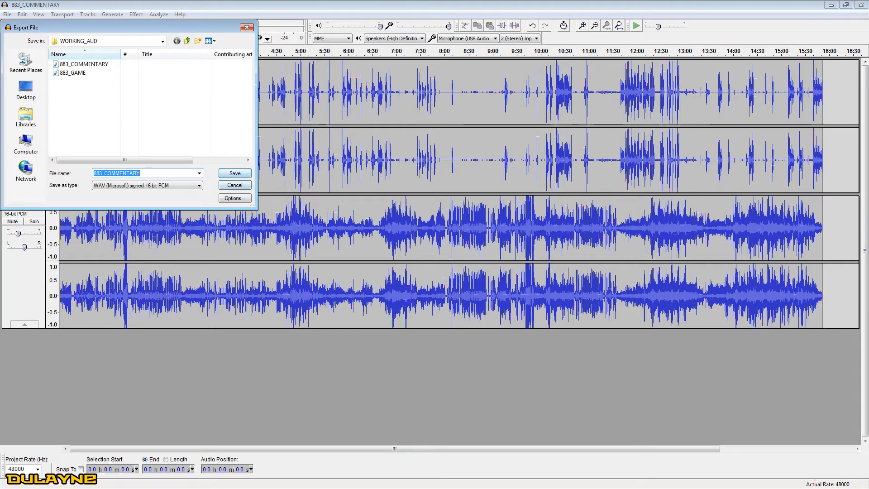
{"action": "key", "text": "Escape"}
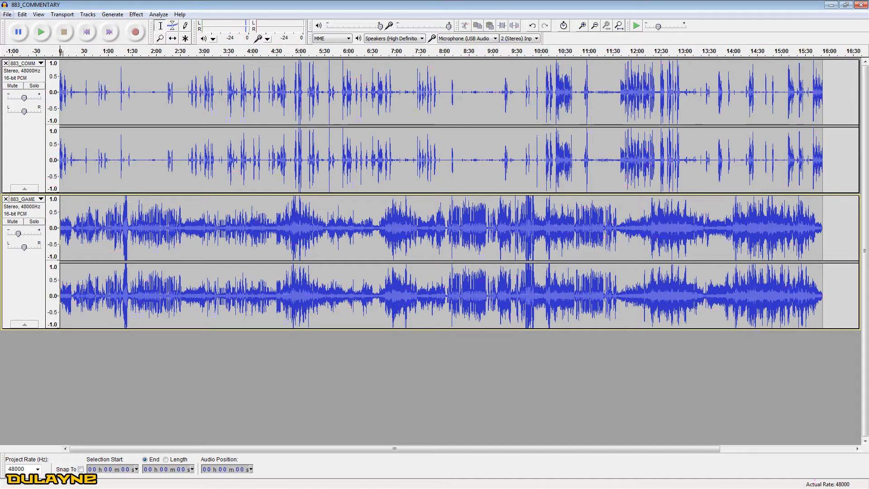
{"action": "left_click", "coordinate": [8, 14]}
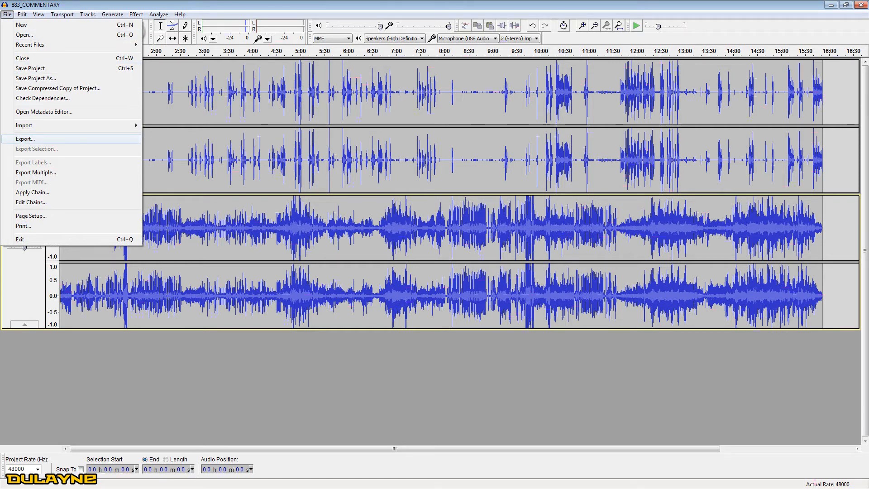
{"action": "left_click", "coordinate": [25, 139]}
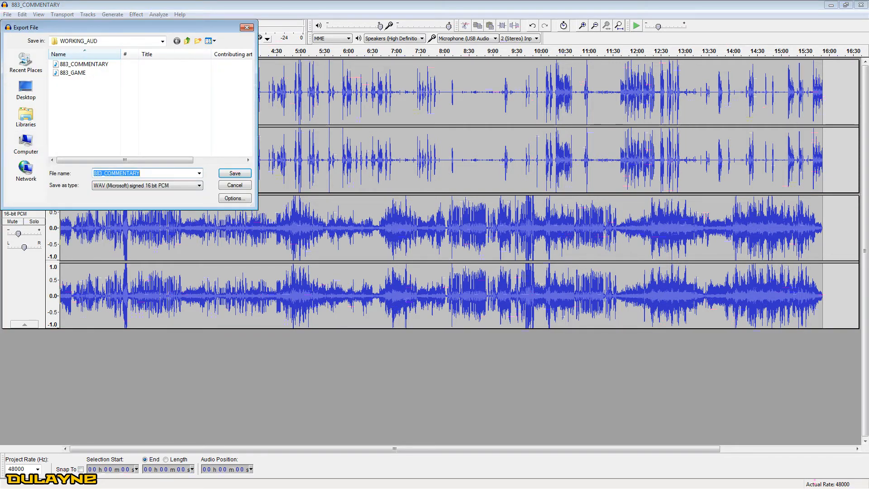
{"action": "left_click", "coordinate": [147, 186]}
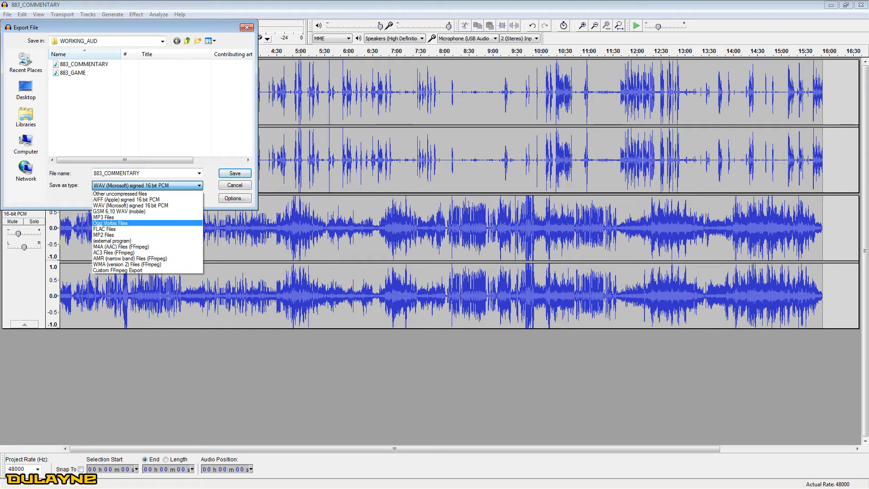
{"action": "left_click", "coordinate": [103, 217]}
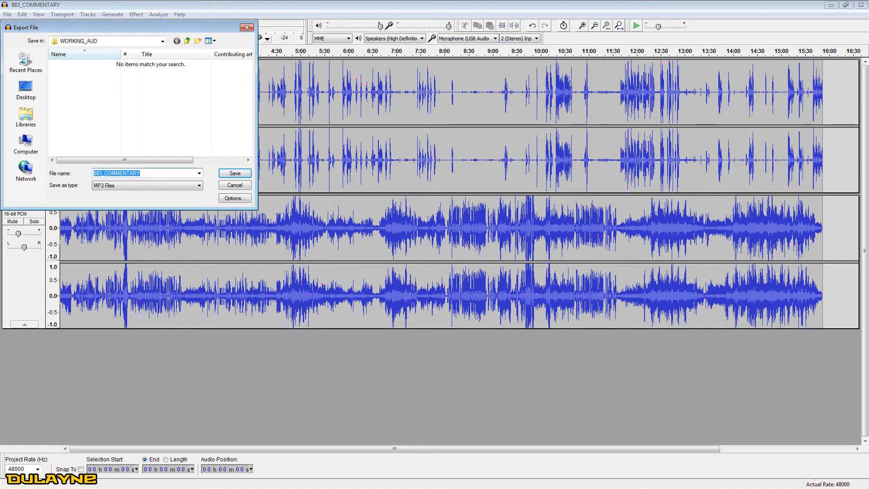
{"action": "left_click", "coordinate": [235, 184]}
Start an audio export of both tracks into the WORKING_AUD folder with the file name 883_FINAL.
{"action": "left_click", "coordinate": [7, 14]}
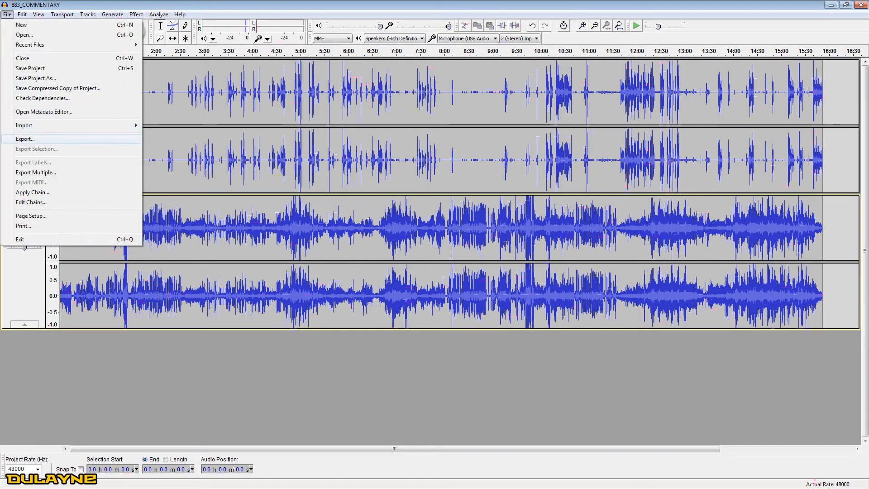
{"action": "left_click", "coordinate": [24, 139]}
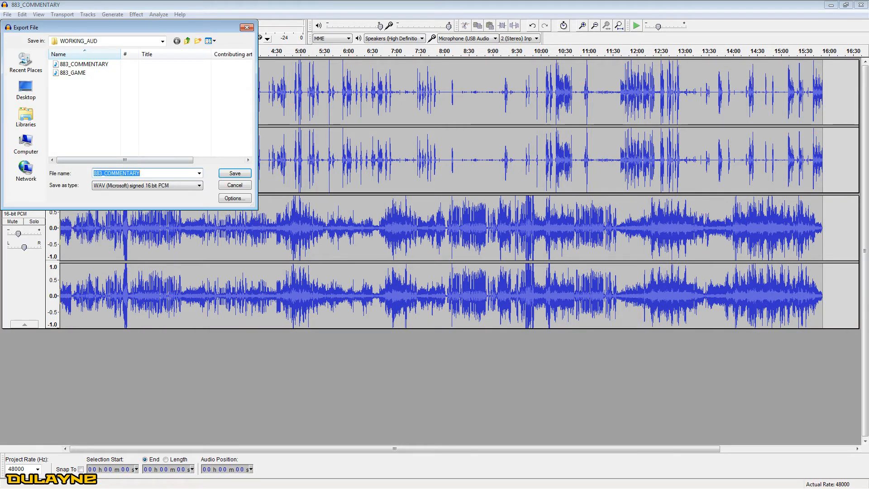
{"action": "type", "text": "88"}
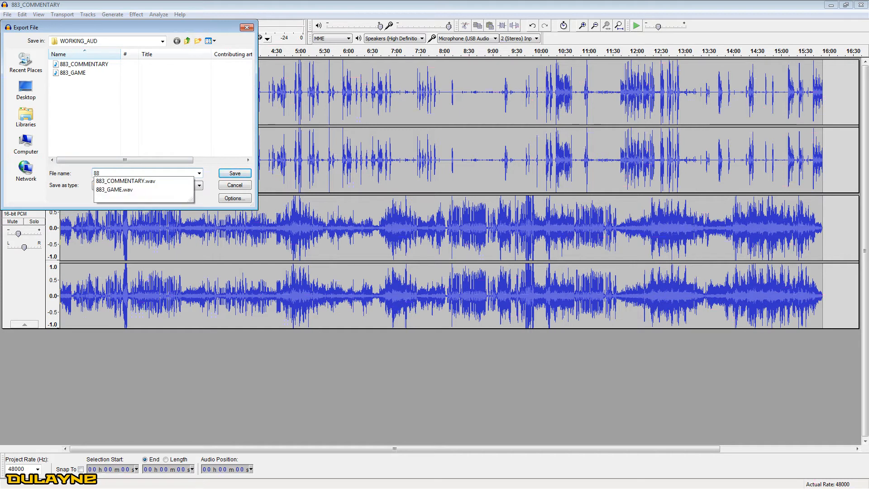
{"action": "key", "text": "BackSpace"}
{"action": "key", "text": "BackSpace"}
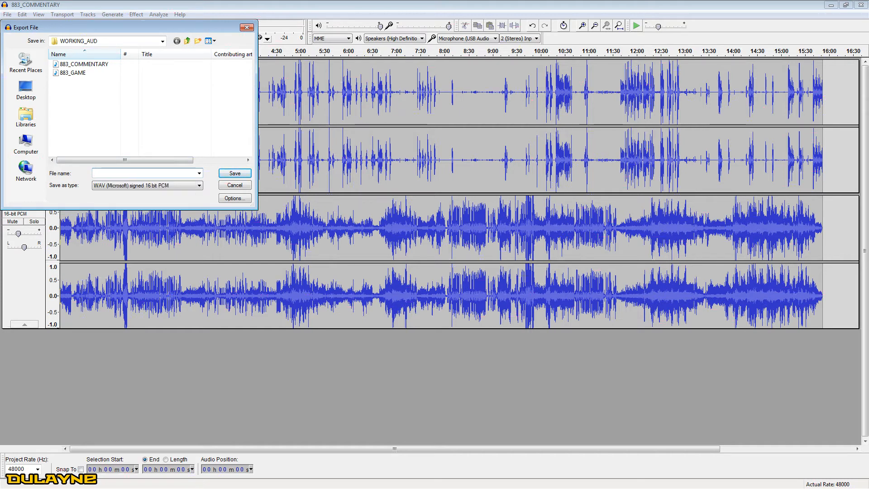
{"action": "type", "text": "8"}
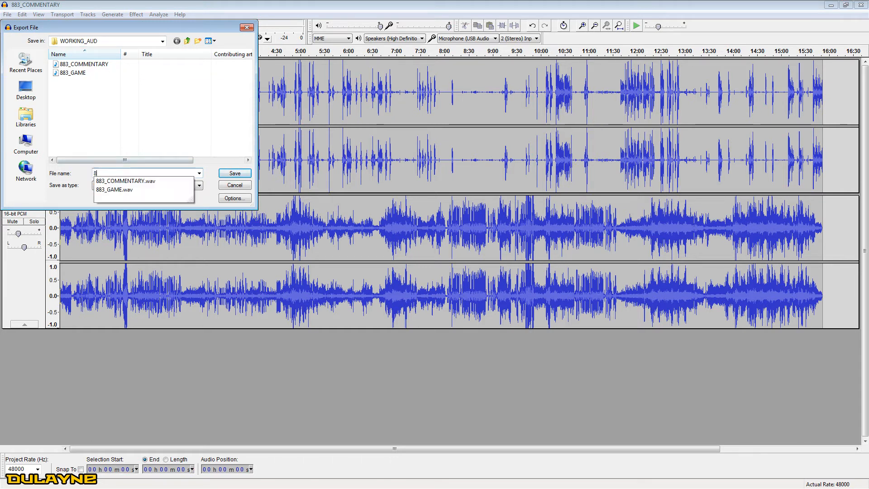
{"action": "type", "text": "83_FINAL"}
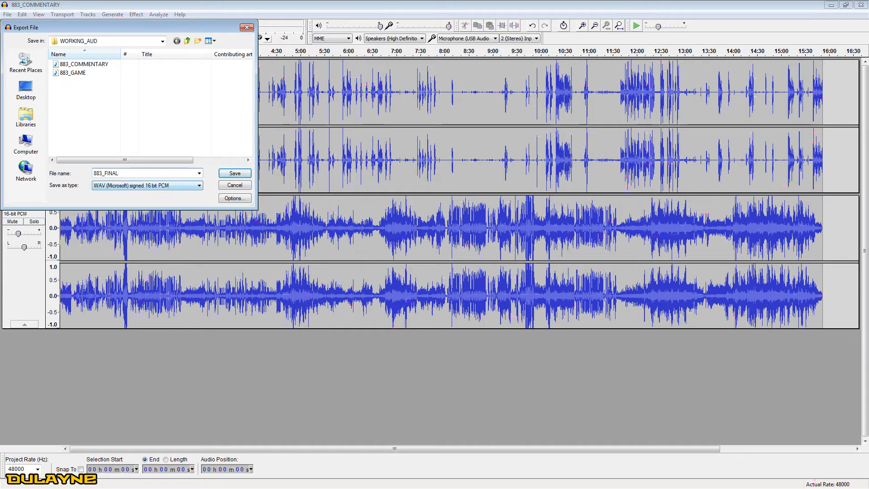
Export the mix as an MP3 file with blank metadata, accepting the stereo mixdown and turning off its warning for future exports.
{"action": "left_click", "coordinate": [147, 186]}
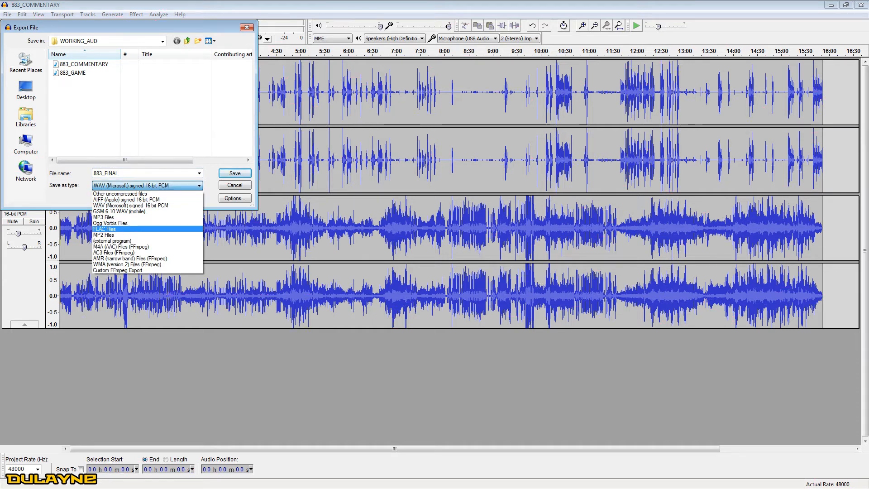
{"action": "left_click", "coordinate": [104, 218]}
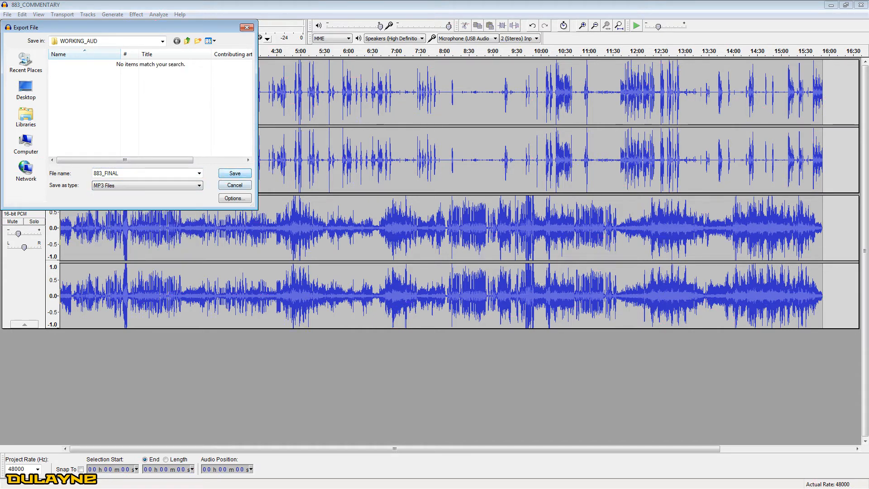
{"action": "left_click", "coordinate": [235, 173]}
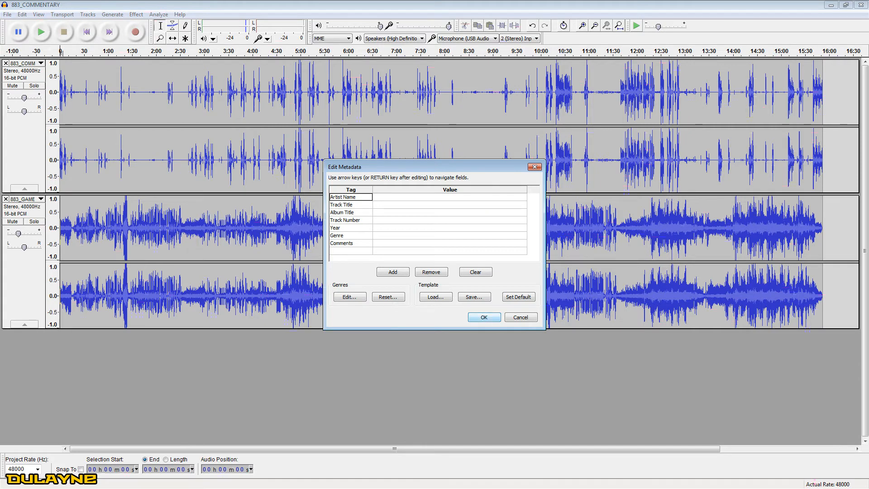
{"action": "left_click", "coordinate": [484, 317]}
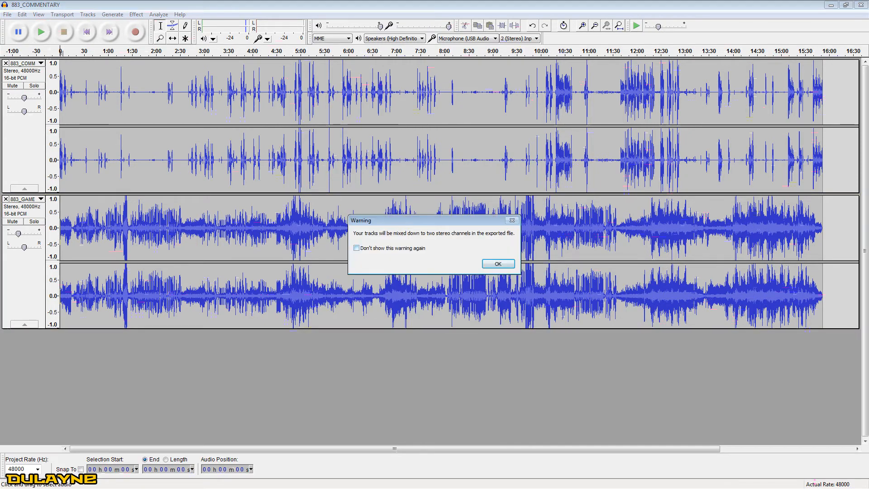
{"action": "left_click", "coordinate": [356, 248]}
{"action": "key", "text": "Return"}
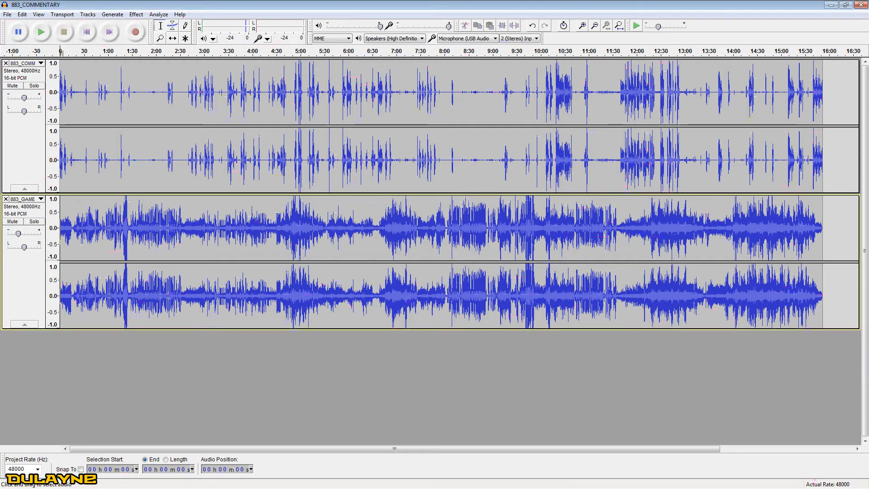
Minimize Audacity, play the exported 883_FINAL MP3 from the WORKING_AUD folder, skip to about 5:38, and close the player.
{"action": "left_click", "coordinate": [831, 5]}
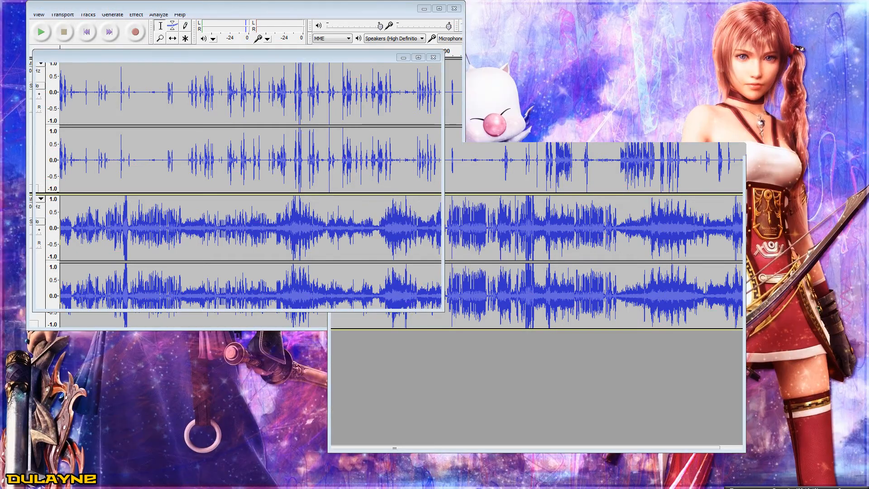
{"action": "left_click", "coordinate": [272, 195]}
{"action": "left_click", "coordinate": [138, 120]}
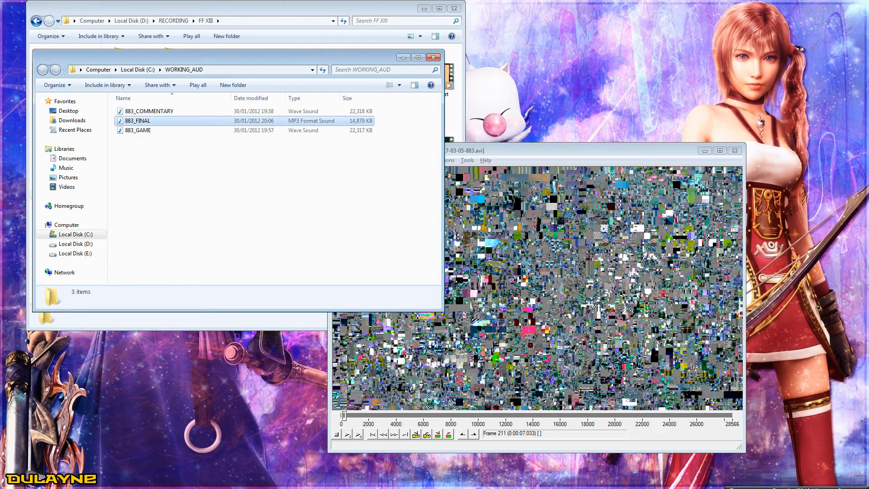
{"action": "double_click", "coordinate": [138, 120]}
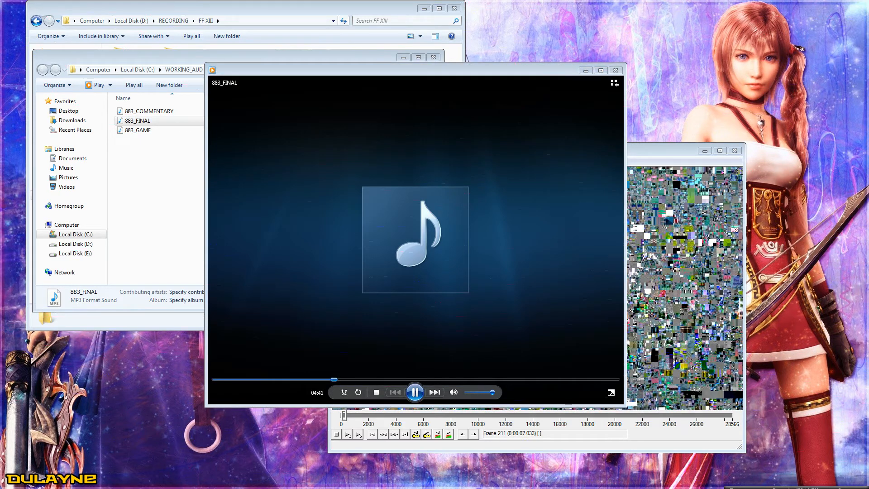
{"action": "left_click", "coordinate": [356, 379]}
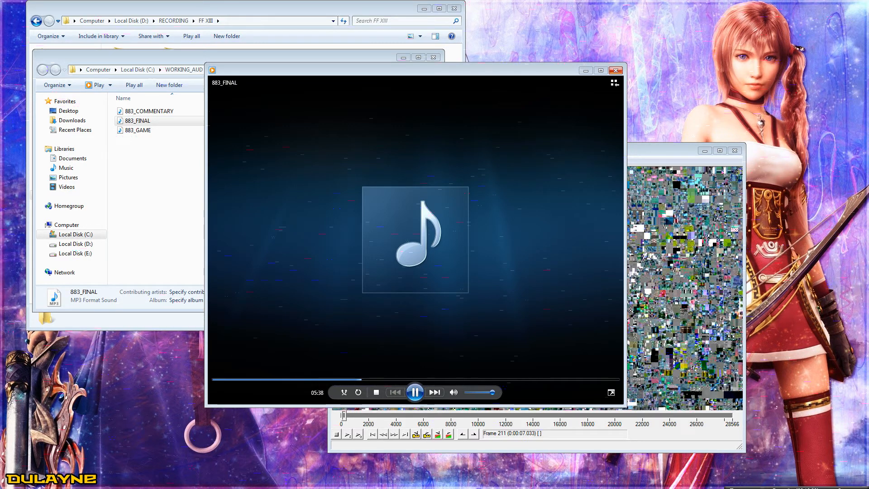
{"action": "left_click", "coordinate": [615, 71]}
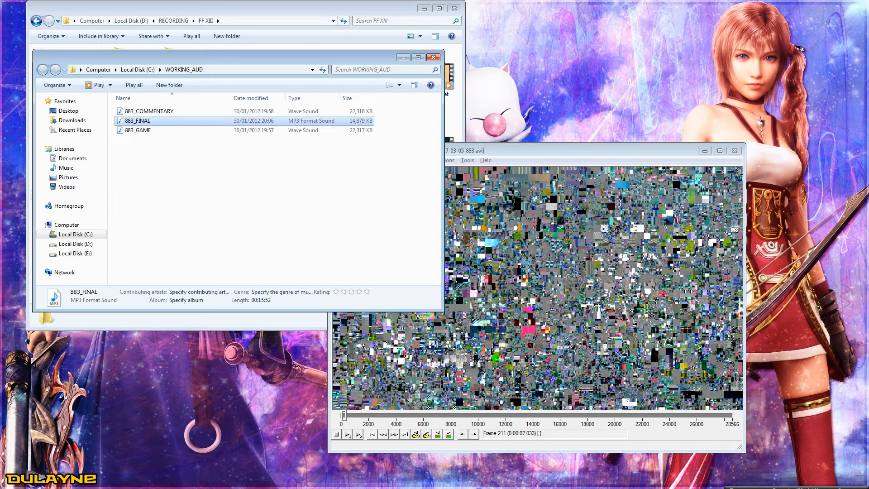
Switch to VirtualDub, reposition its window and make it larger.
{"action": "key", "text": "alt+Tab"}
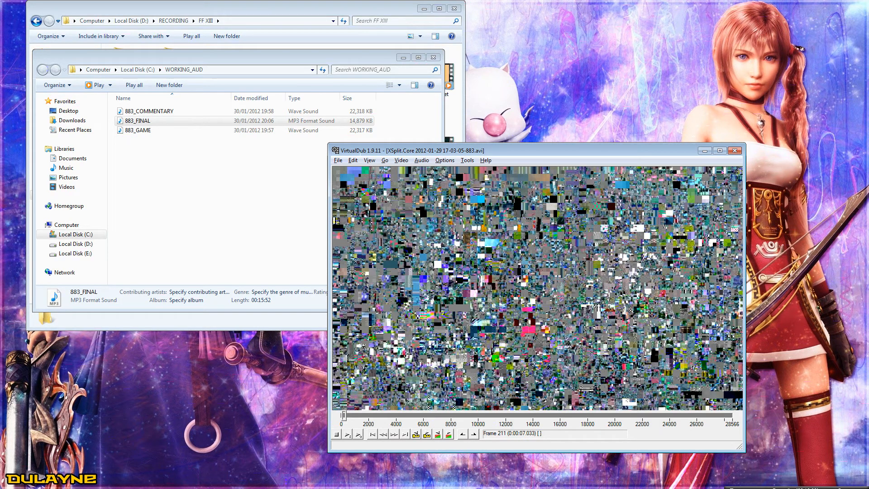
{"action": "left_click_drag", "start_coordinate": [539, 150], "coordinate": [524, 119]}
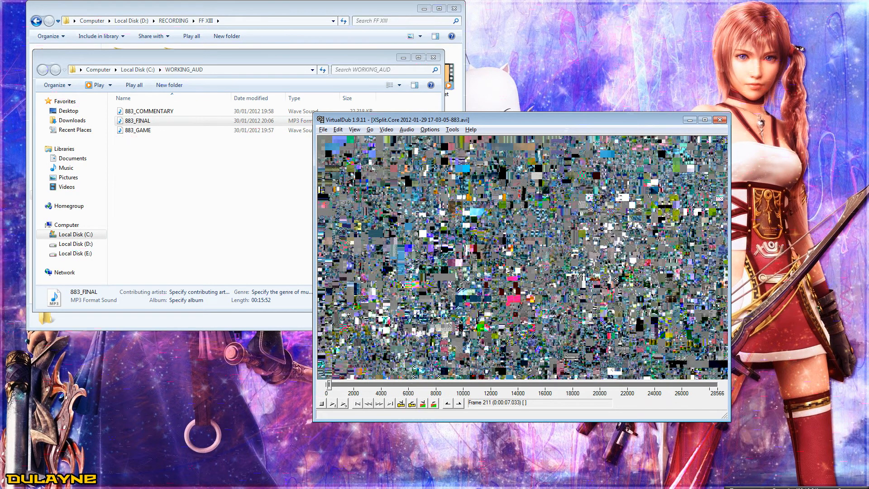
{"action": "left_click_drag", "start_coordinate": [313, 421], "coordinate": [270, 459]}
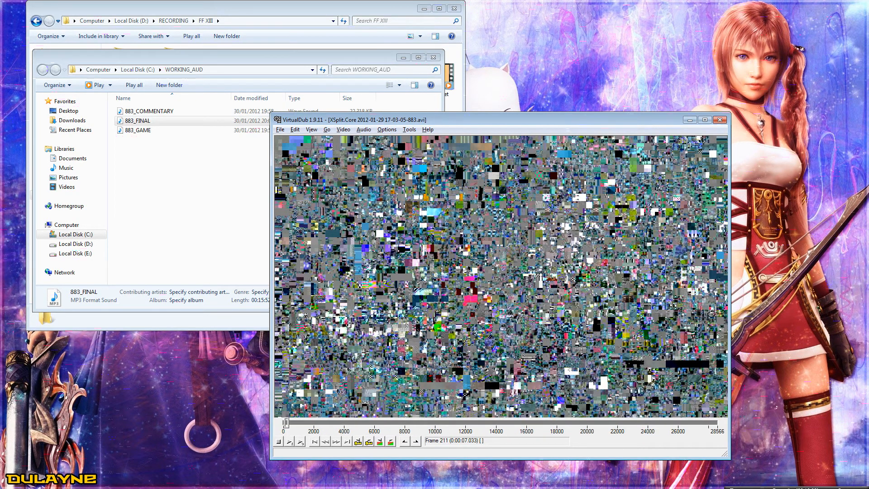
Load 883_FINAL from the WORKING_AUD folder as the video's external audio, with bit rate support on Autodetect.
{"action": "left_click", "coordinate": [363, 129]}
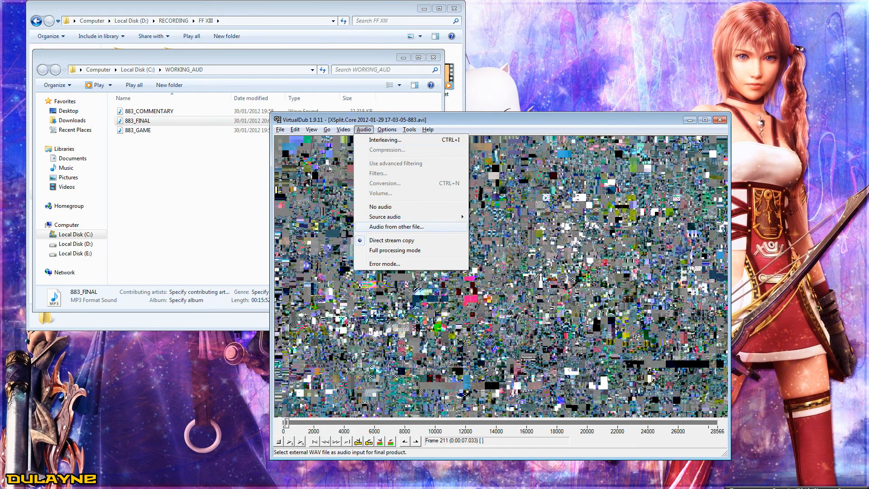
{"action": "left_click", "coordinate": [396, 227]}
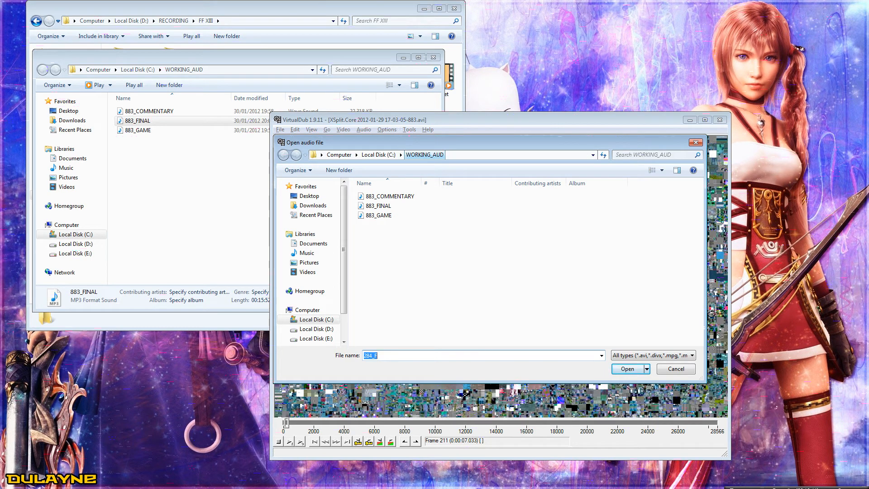
{"action": "left_click", "coordinate": [385, 206]}
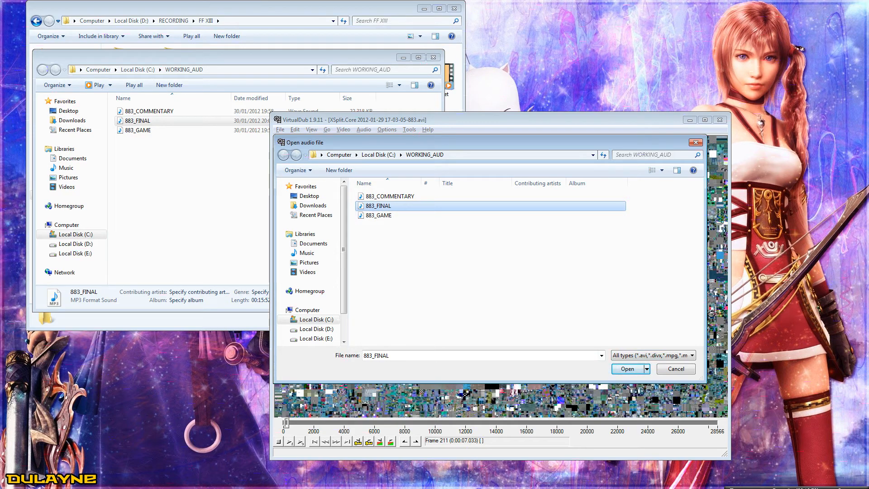
{"action": "key", "text": "Return"}
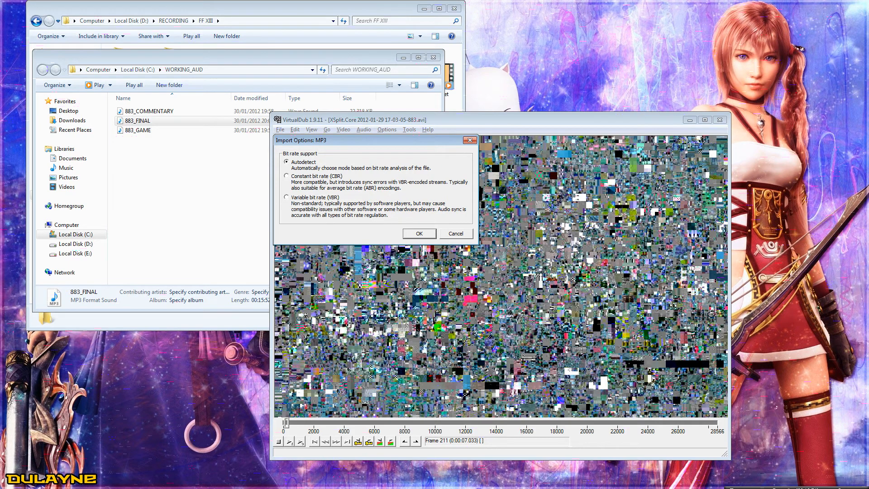
{"action": "key", "text": "Return"}
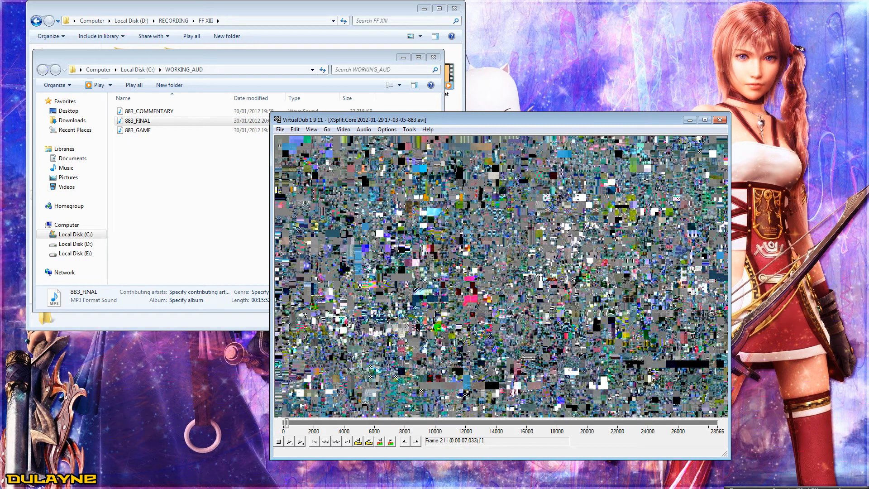
Set the video to Direct stream copy and save it as an AVI named Part 9 in the Final folder inside FF XIII.
{"action": "left_click", "coordinate": [343, 130]}
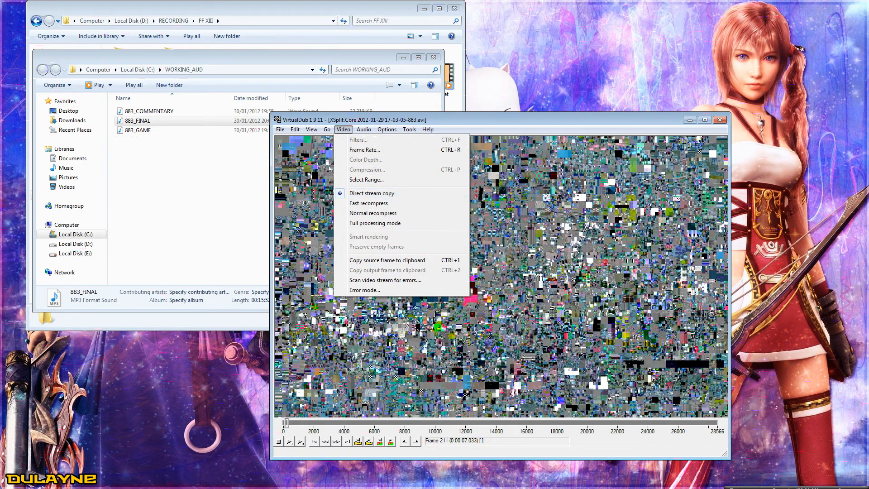
{"action": "left_click", "coordinate": [371, 193]}
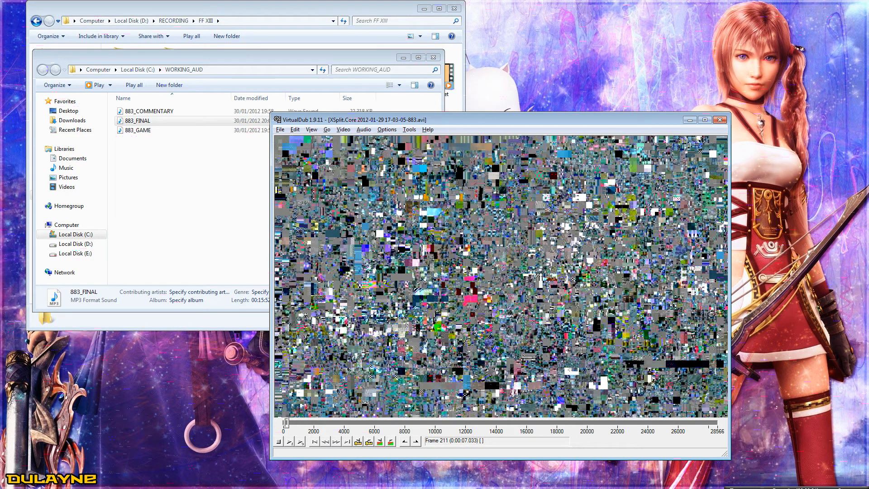
{"action": "left_click", "coordinate": [280, 129]}
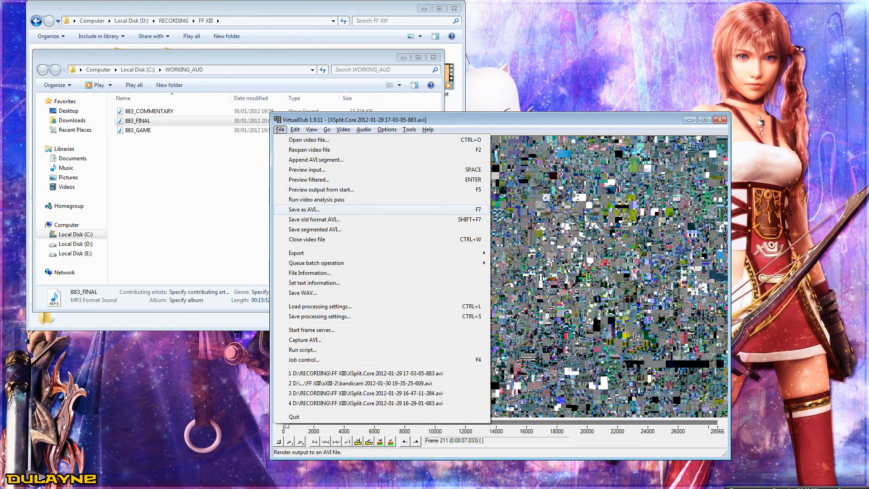
{"action": "key", "text": "Return"}
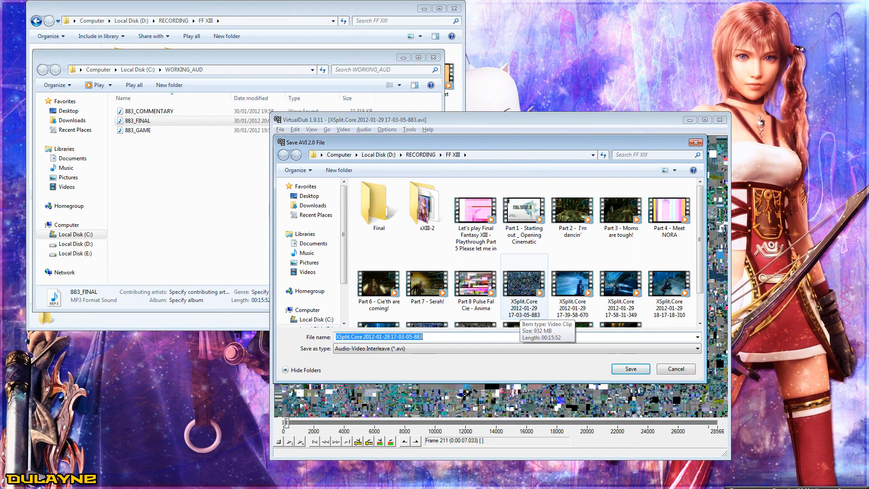
{"action": "type", "text": "Part 9"}
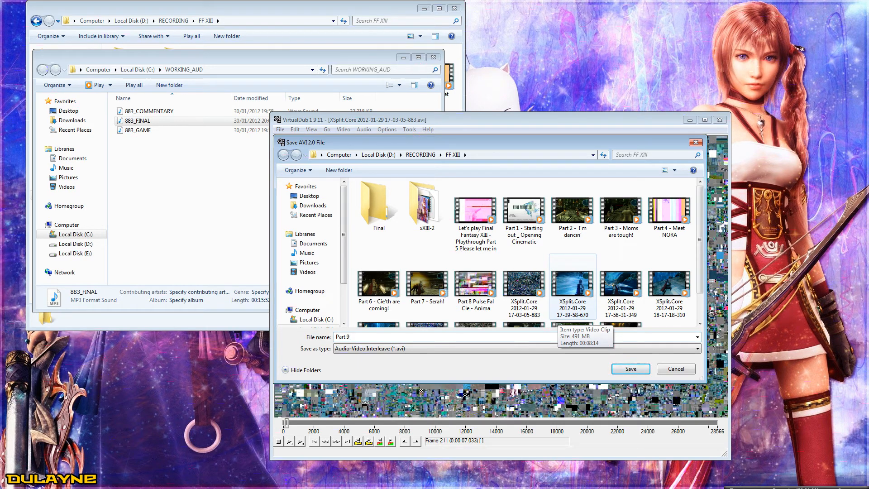
{"action": "double_click", "coordinate": [374, 206]}
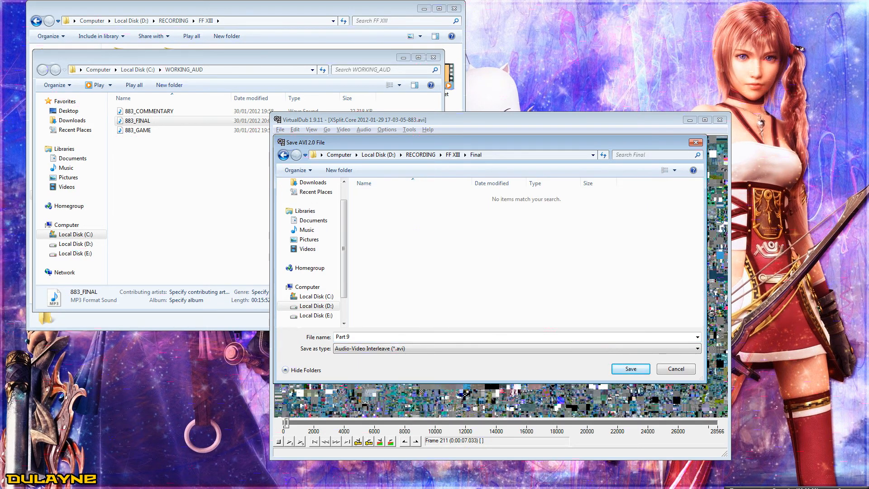
{"action": "left_click", "coordinate": [630, 369]}
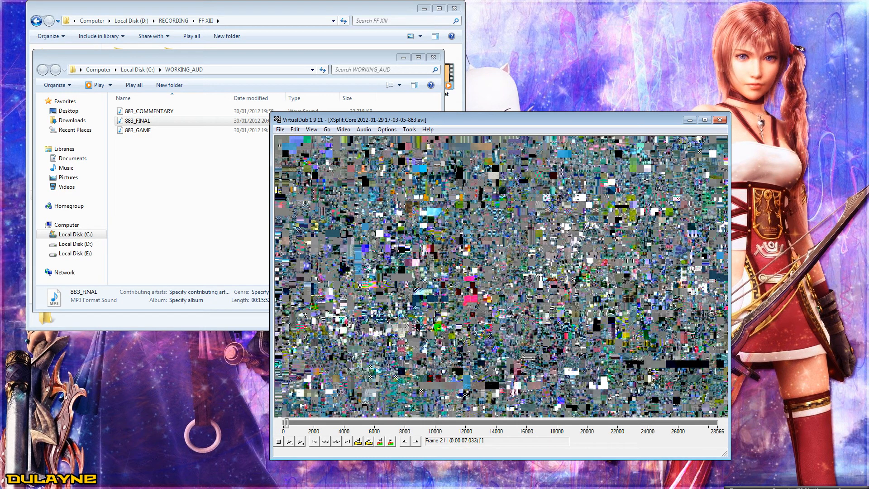
Play the saved Part 9 video from the Final folder inside FF XIII, skip to about 6:04, and reposition the player window.
{"action": "left_click", "coordinate": [190, 186]}
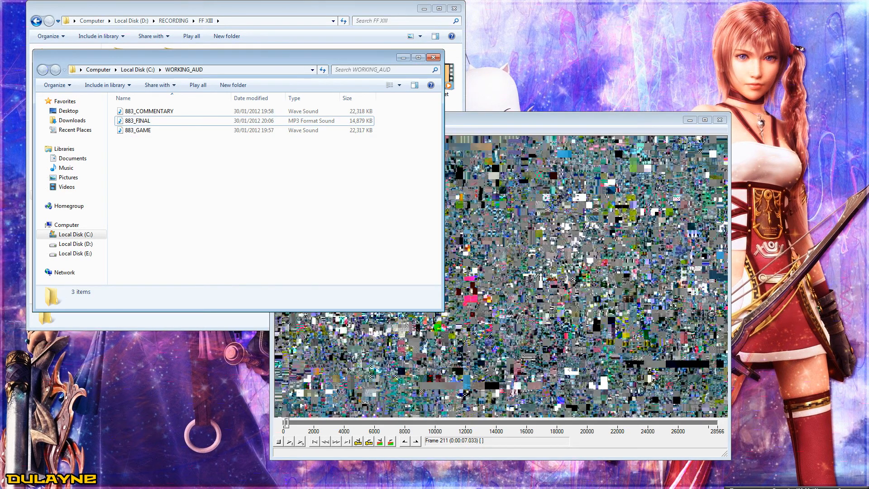
{"action": "left_click", "coordinate": [206, 21]}
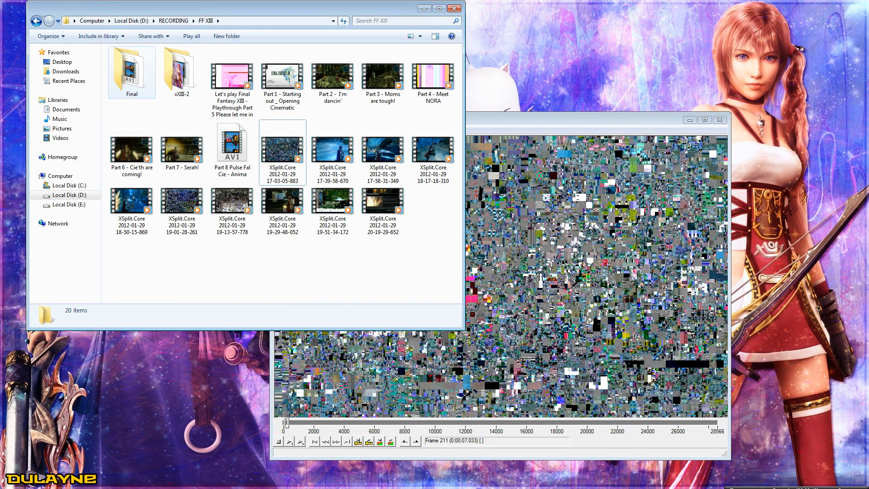
{"action": "double_click", "coordinate": [131, 73]}
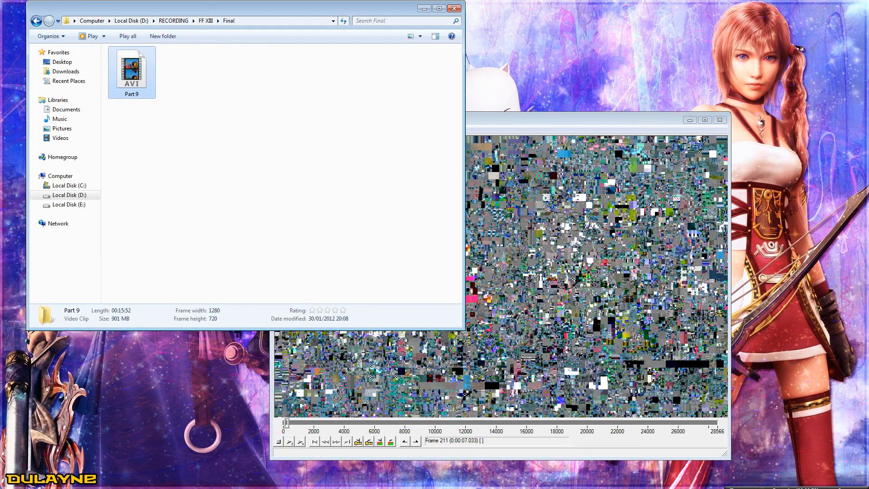
{"action": "double_click", "coordinate": [131, 73]}
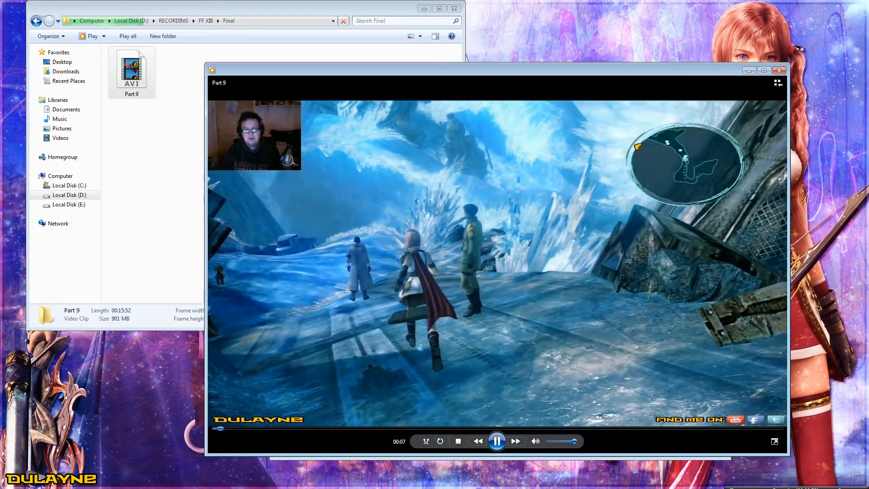
{"action": "left_click", "coordinate": [430, 428]}
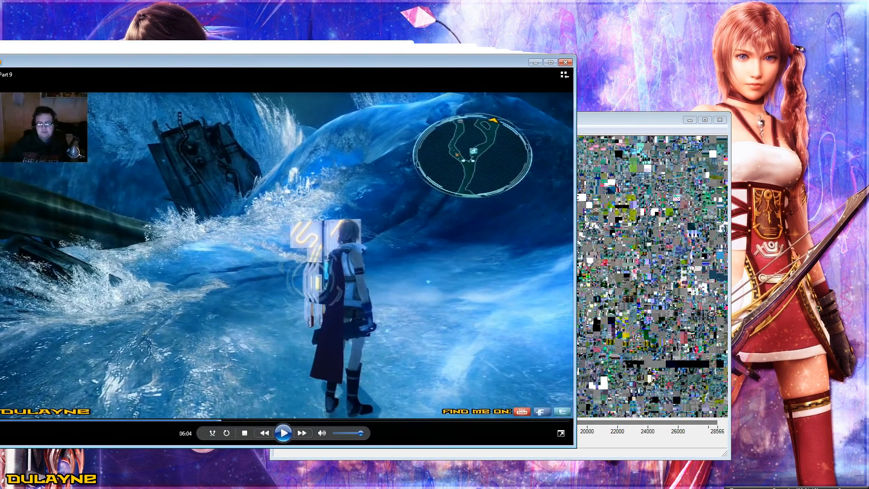
{"action": "left_click_drag", "start_coordinate": [284, 61], "coordinate": [415, 51]}
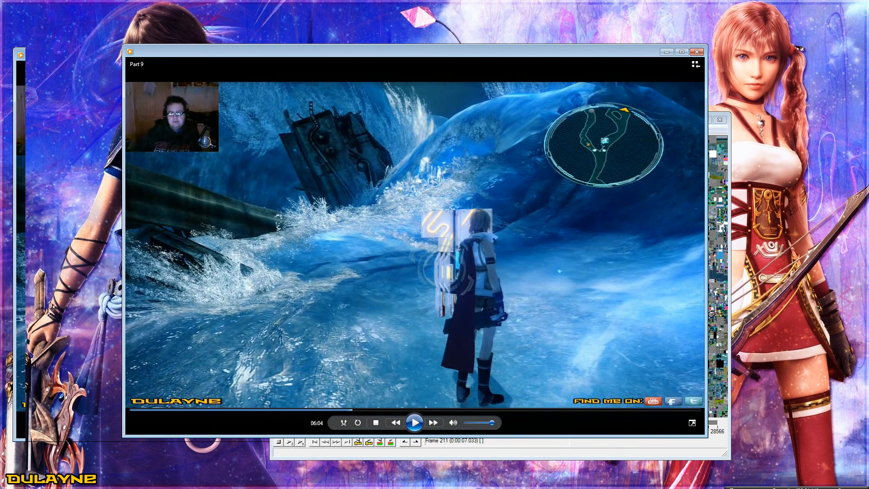